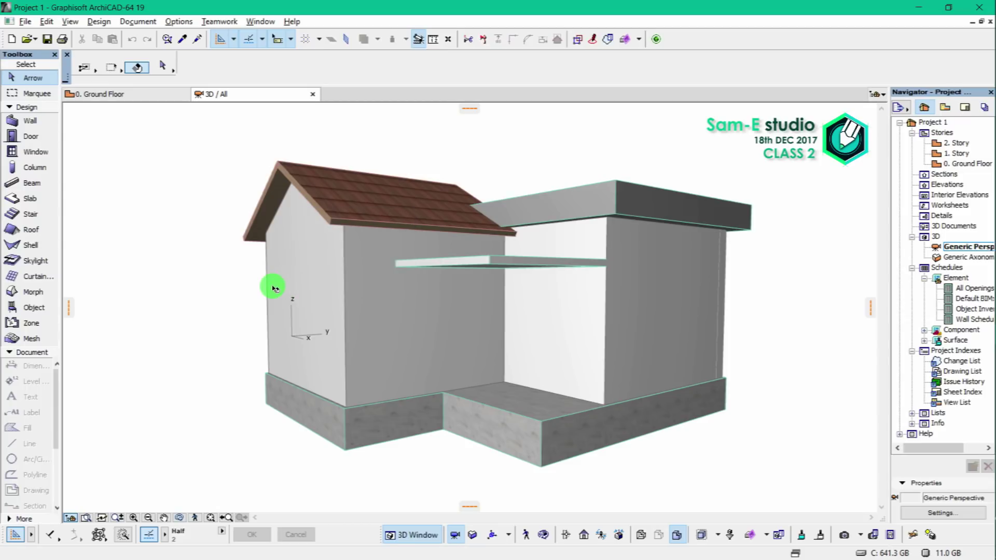
pyautogui.click(644, 122)
pyautogui.click(493, 144)
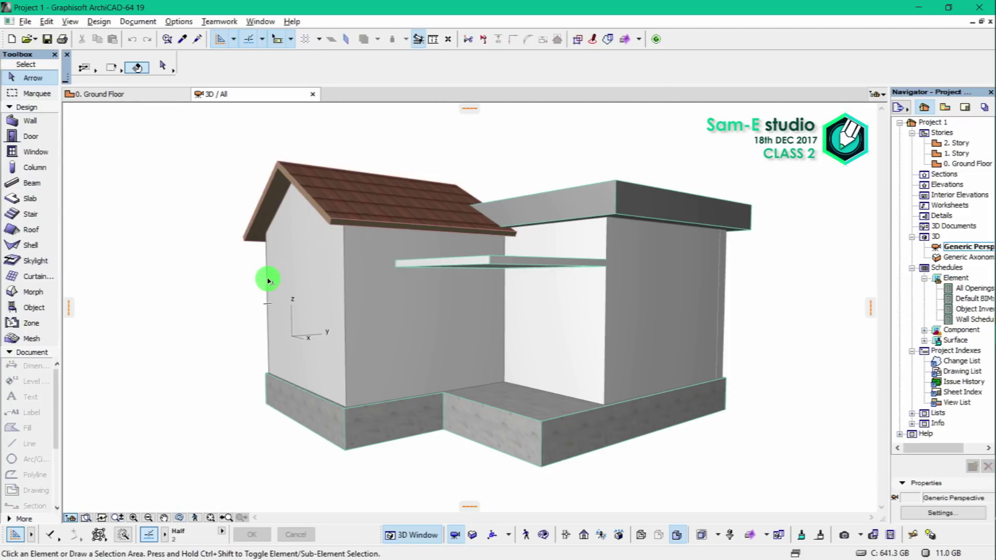
pyautogui.keyDown('shift'); pyautogui.moveTo(302, 282); pyautogui.dragTo(285, 282, button='middle'); pyautogui.keyUp('shift')
# Open the default settings of the Window tool.
pyautogui.click(44, 152)
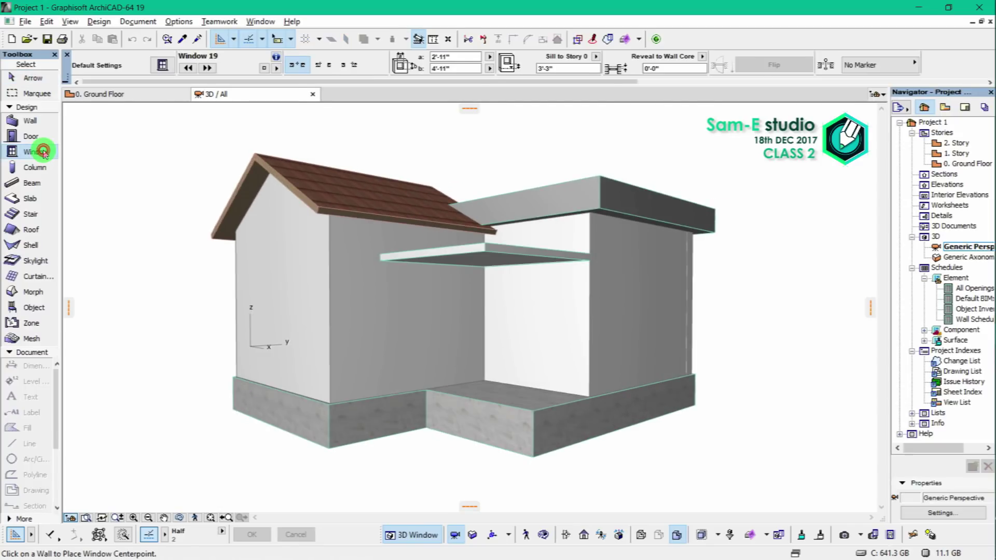
pyautogui.doubleClick(43, 152)
pyautogui.click(327, 308)
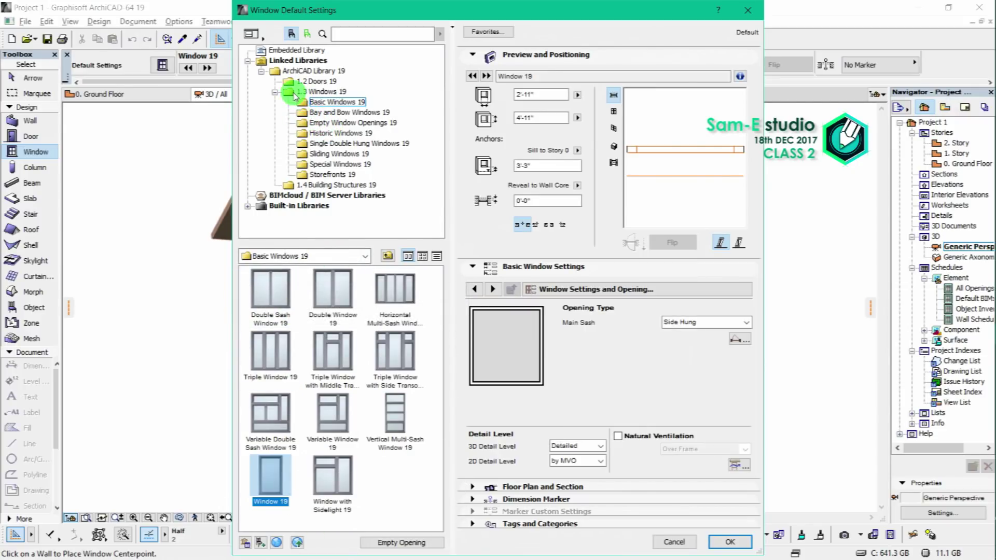
# Browse the library's window categories from Bay and Bow Windows 19 through Storefronts 19.
pyautogui.click(321, 113)
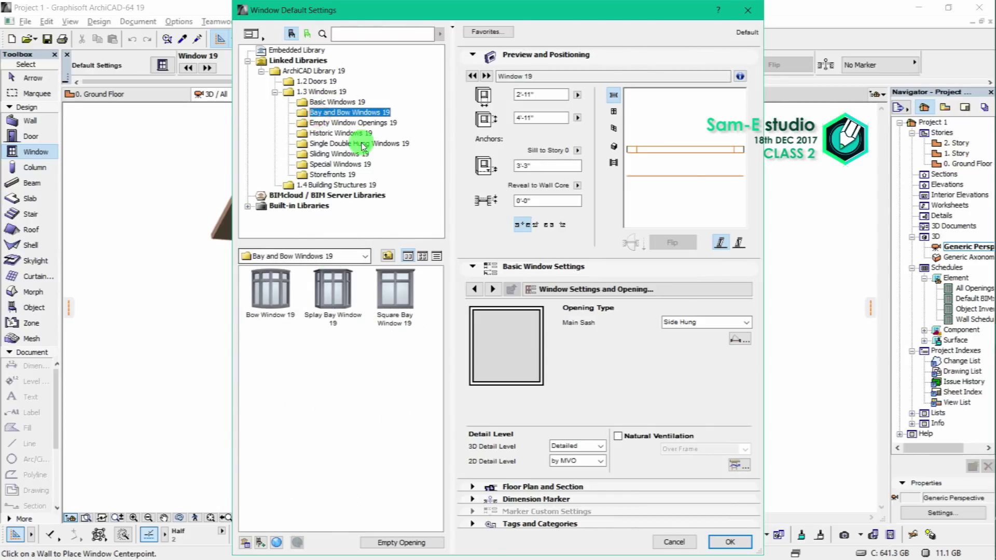
pyautogui.click(330, 123)
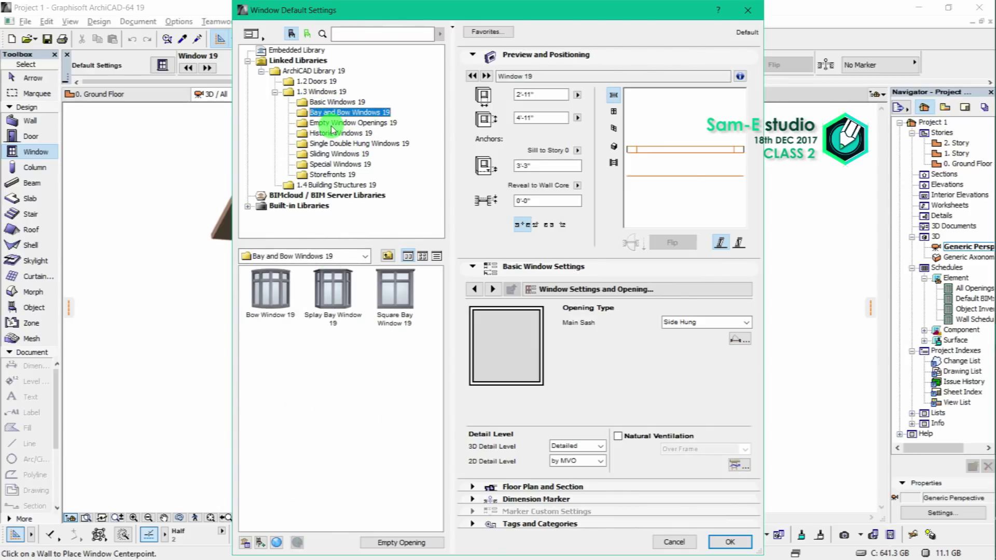
pyautogui.click(338, 133)
pyautogui.click(336, 144)
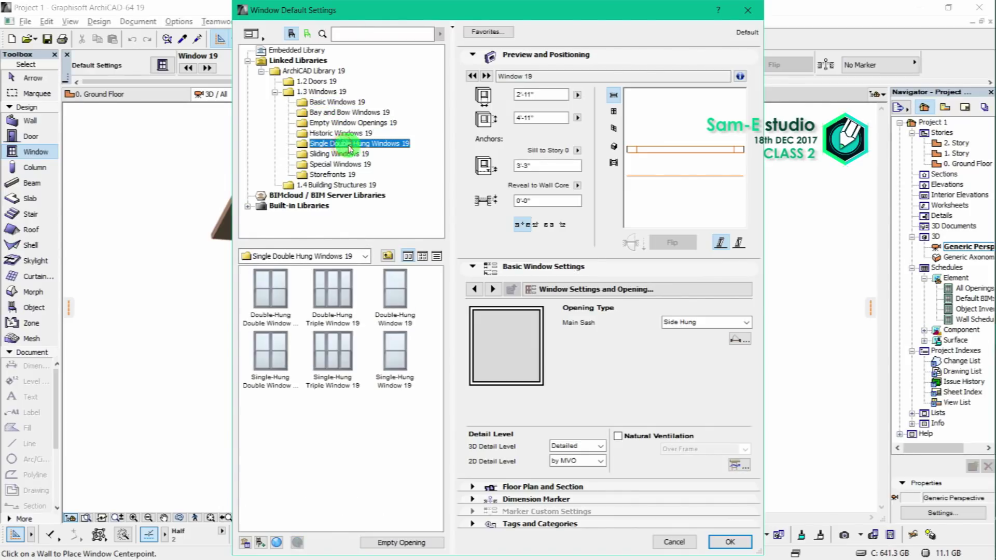
pyautogui.click(336, 154)
pyautogui.click(333, 164)
pyautogui.click(328, 176)
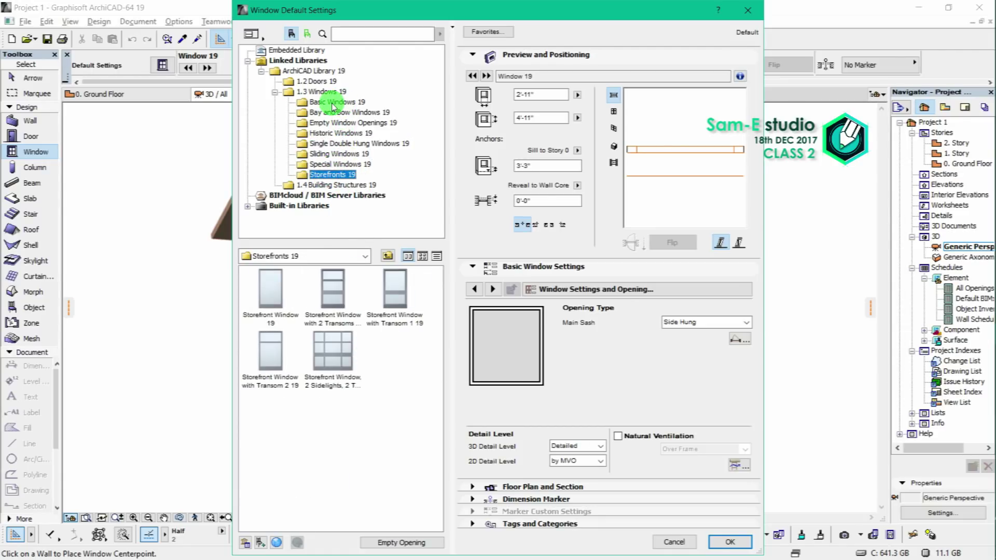
# Choose the 2-Sash Sliding Window 19 from Sliding Windows 19 and set its width and height to 5'-0".
pyautogui.click(334, 154)
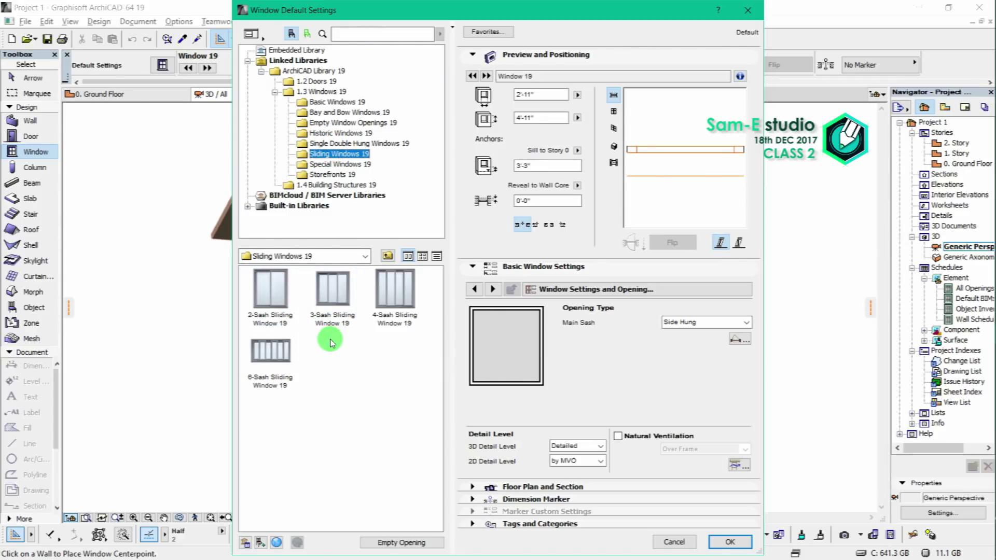
pyautogui.click(271, 319)
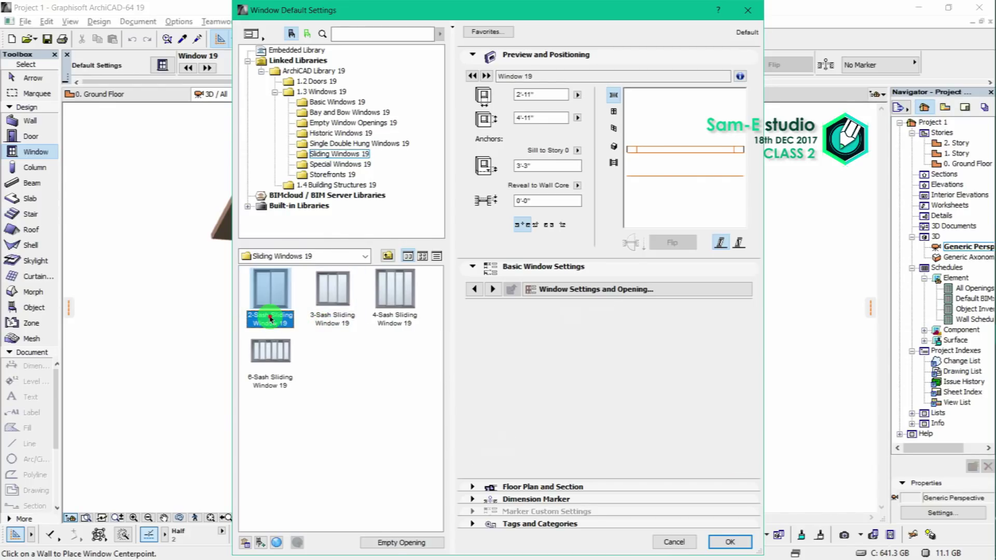
pyautogui.click(540, 96)
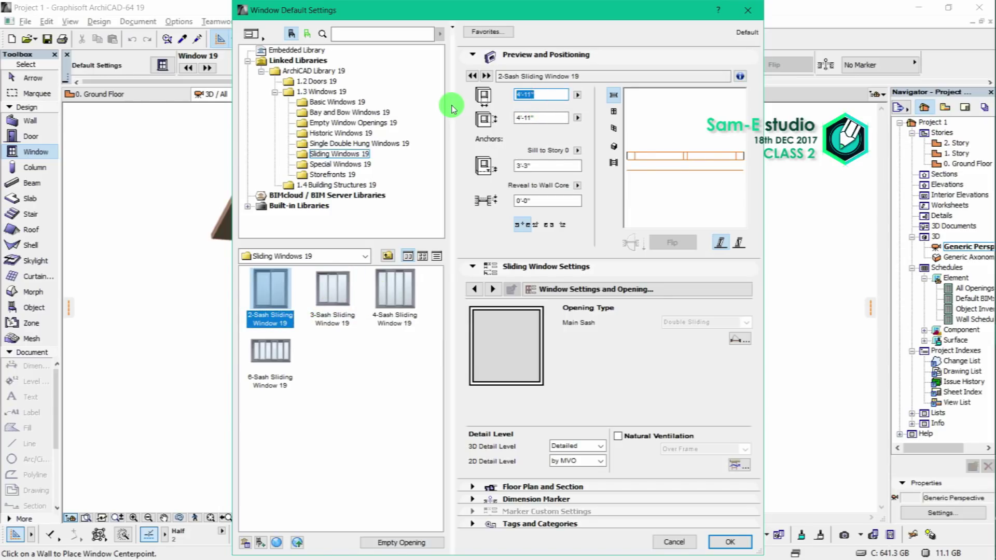
pyautogui.write('5\'-0"')
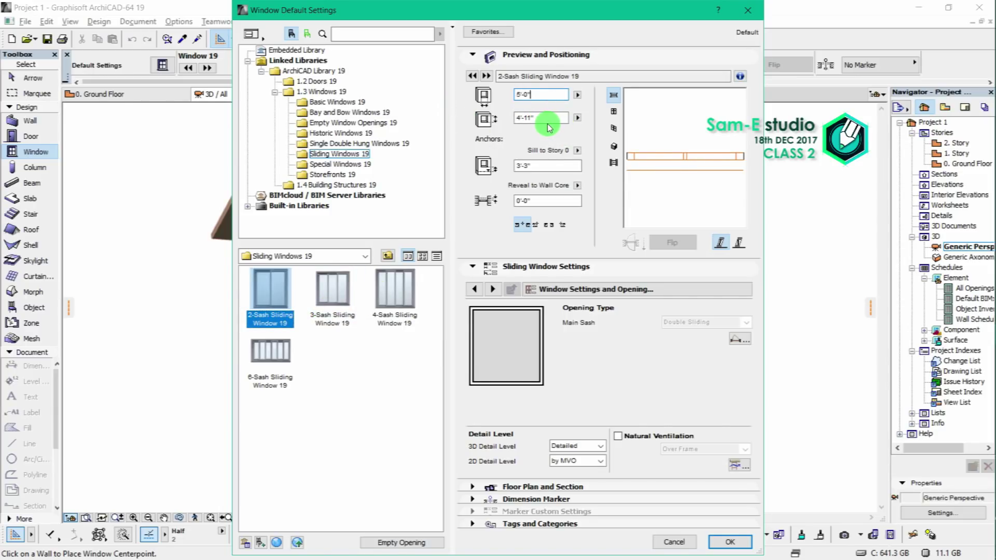
pyautogui.click(543, 117)
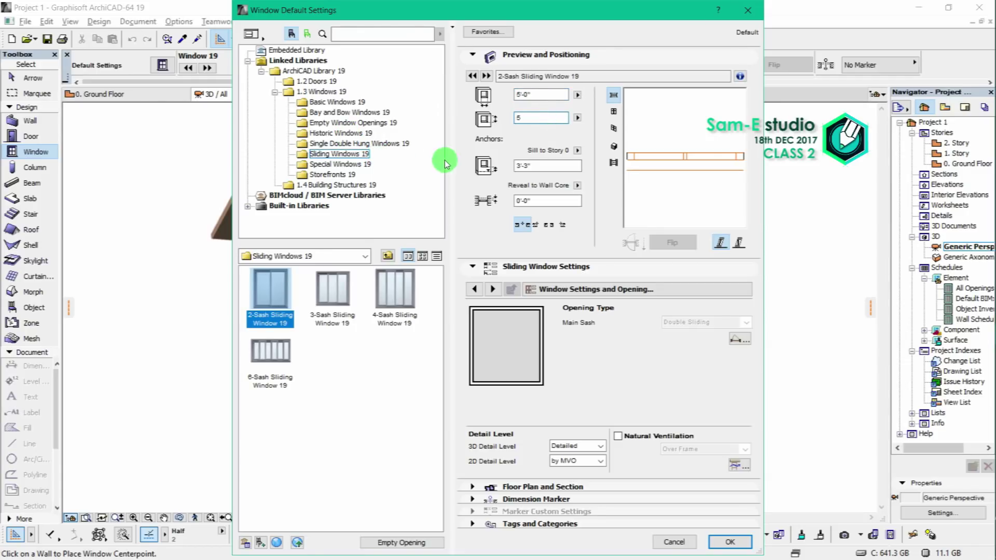
pyautogui.write('5')
# Set the window's sill height to Story 0 to 2'-0".
pyautogui.click(545, 166)
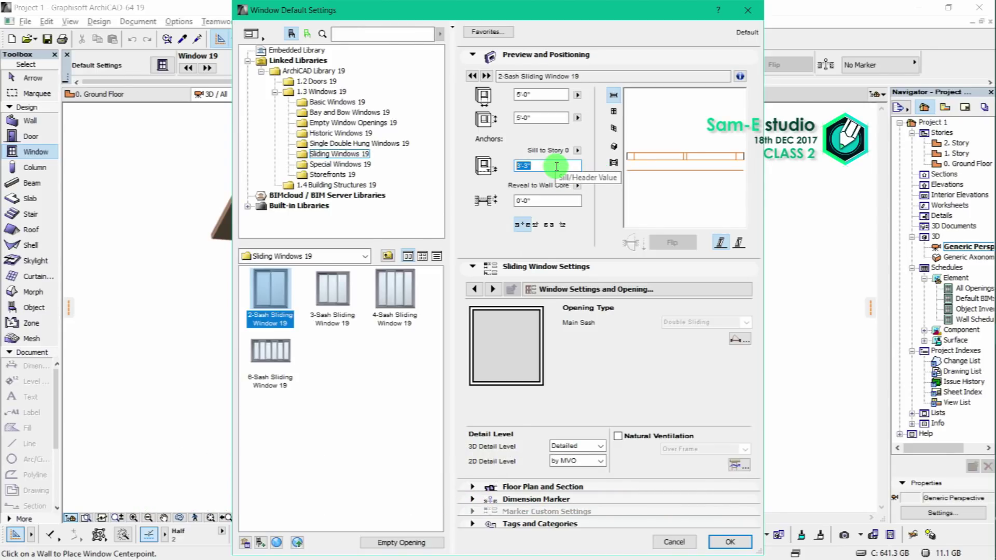
pyautogui.click(543, 94)
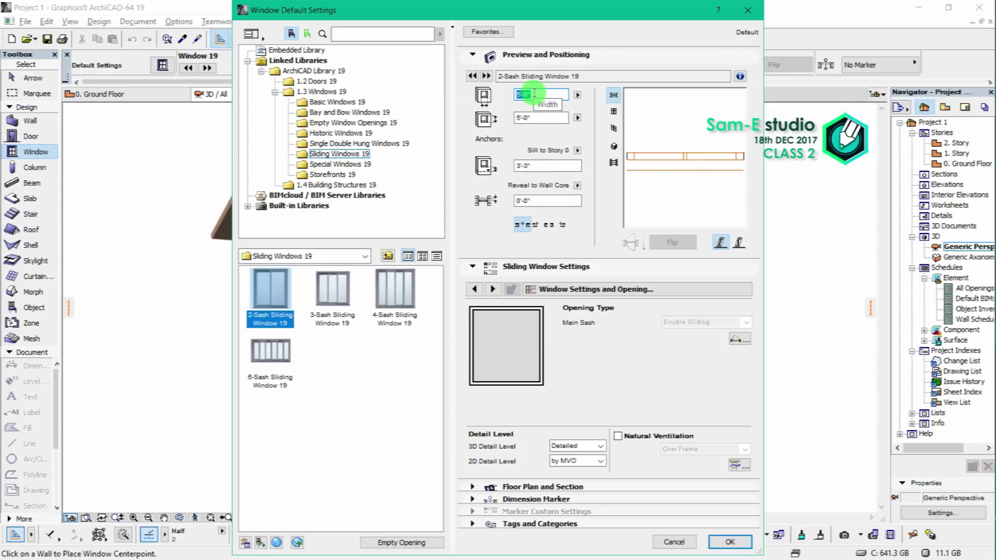
pyautogui.click(536, 166)
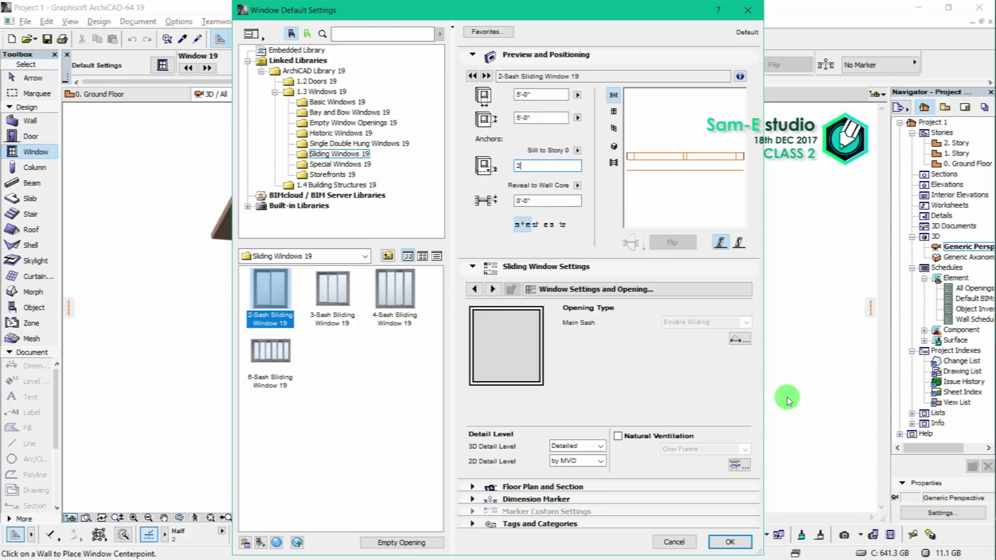
# Enable Uniform Frame Width in the window's Frame and Sash settings.
pyautogui.click(493, 290)
pyautogui.click(475, 289)
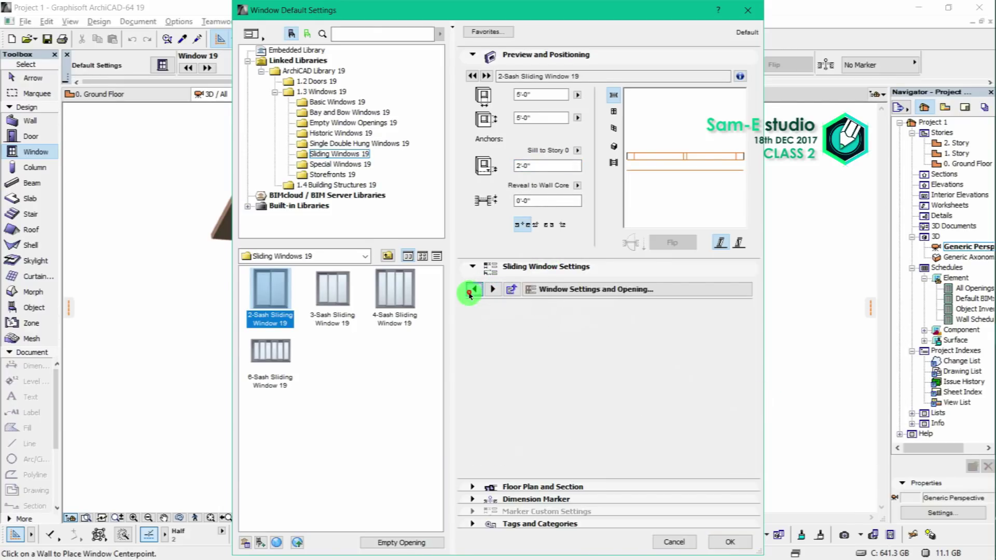
pyautogui.click(493, 290)
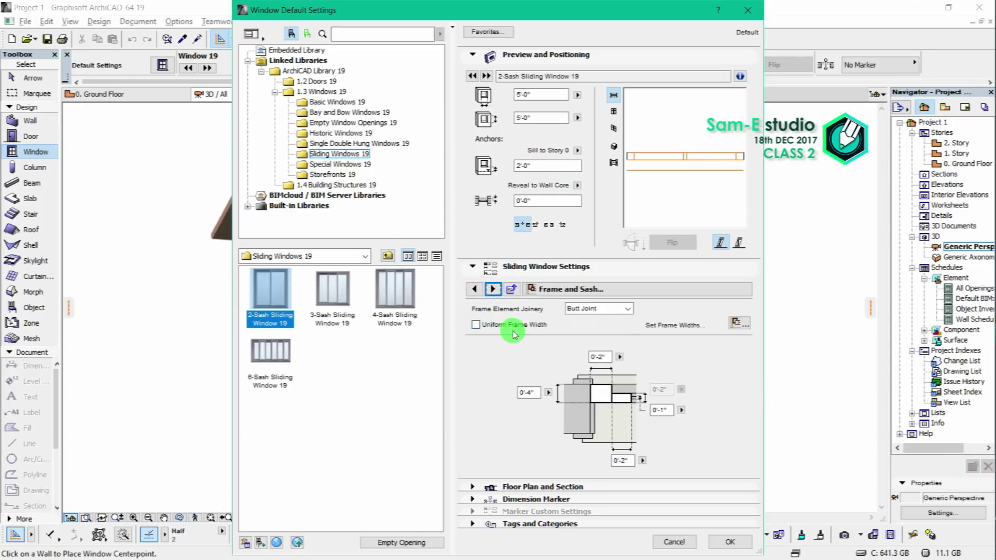
pyautogui.click(476, 325)
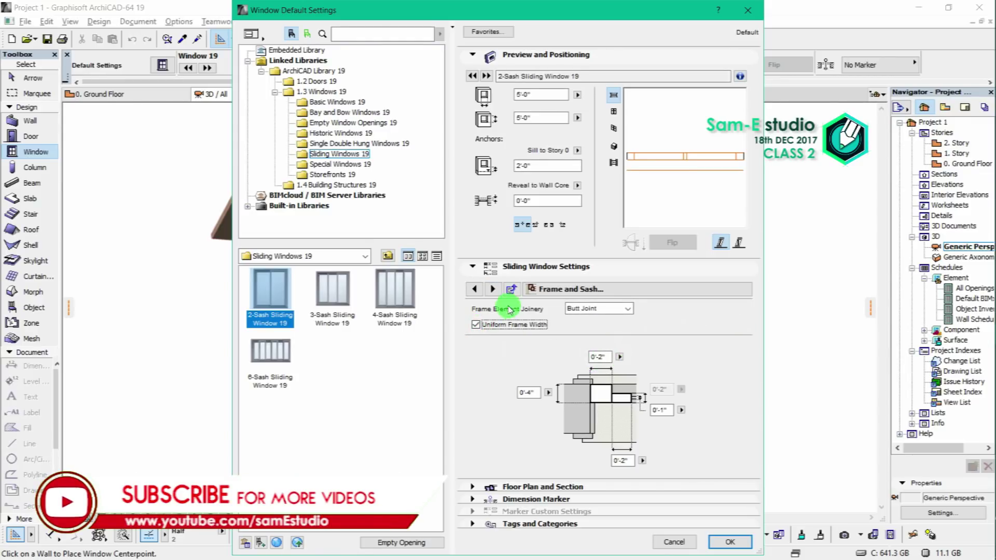
# Change the main sash type to H-V Grid in the Sash Options.
pyautogui.click(493, 290)
pyautogui.click(494, 289)
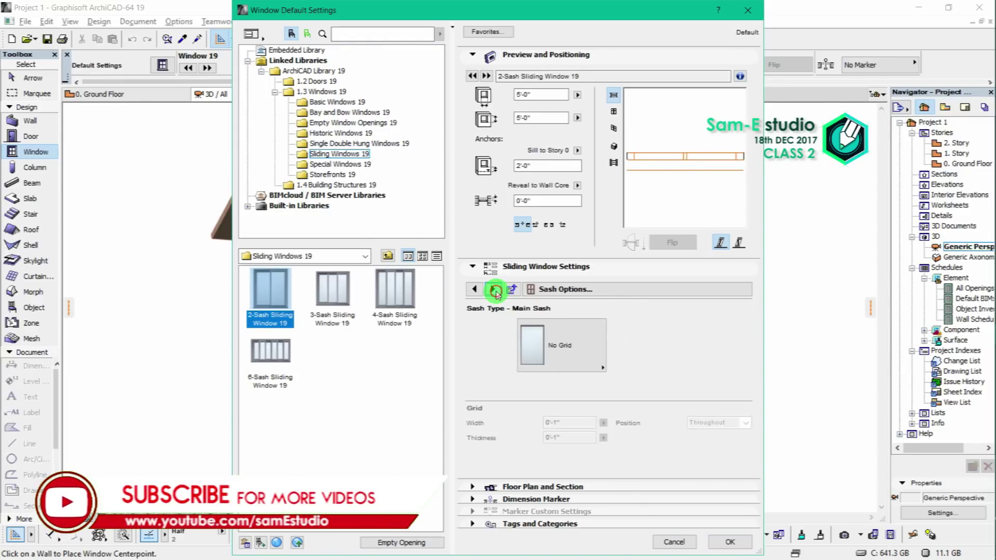
pyautogui.click(589, 346)
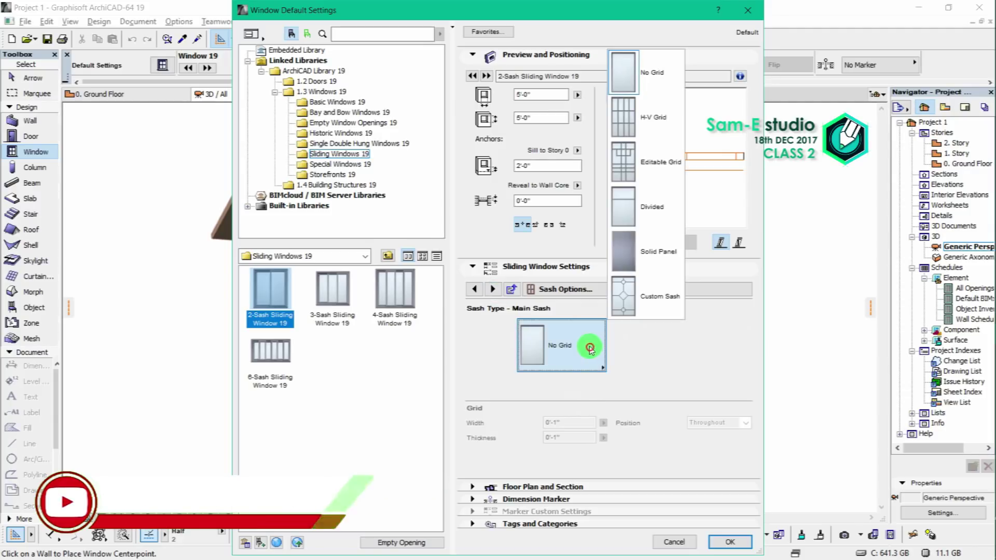
pyautogui.click(627, 131)
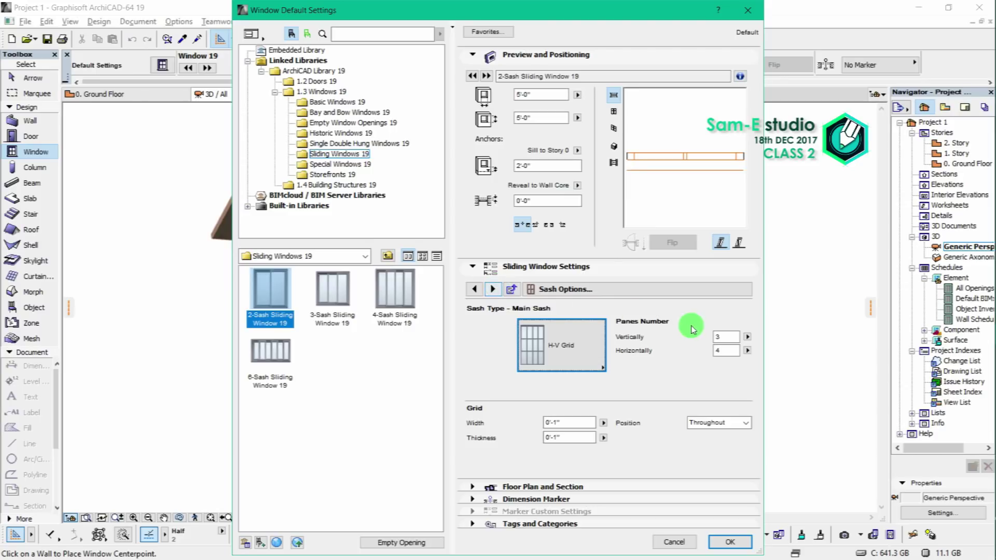
# Show the window preview in 3D and set the sash grid to 3 panes vertically and 3 horizontally.
pyautogui.doubleClick(722, 334)
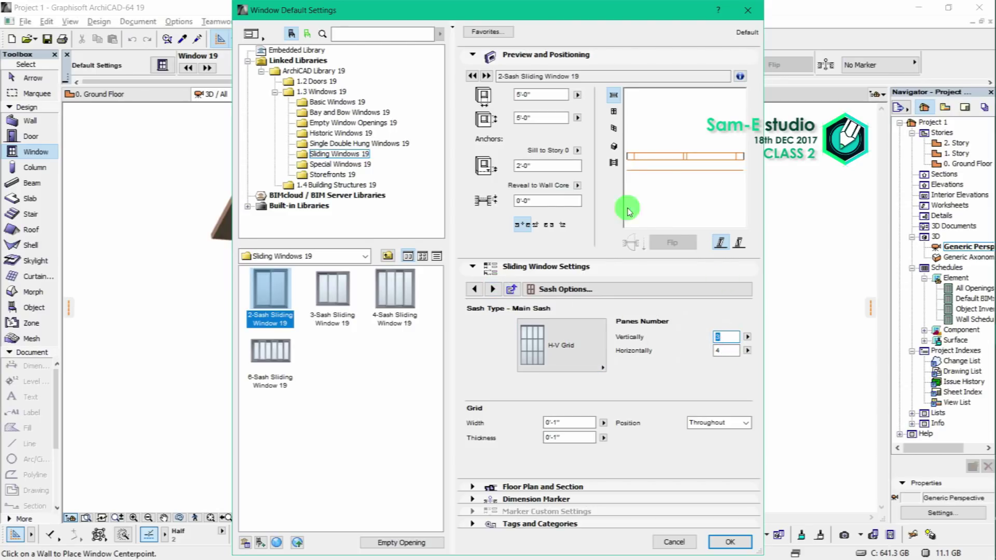
pyautogui.click(613, 147)
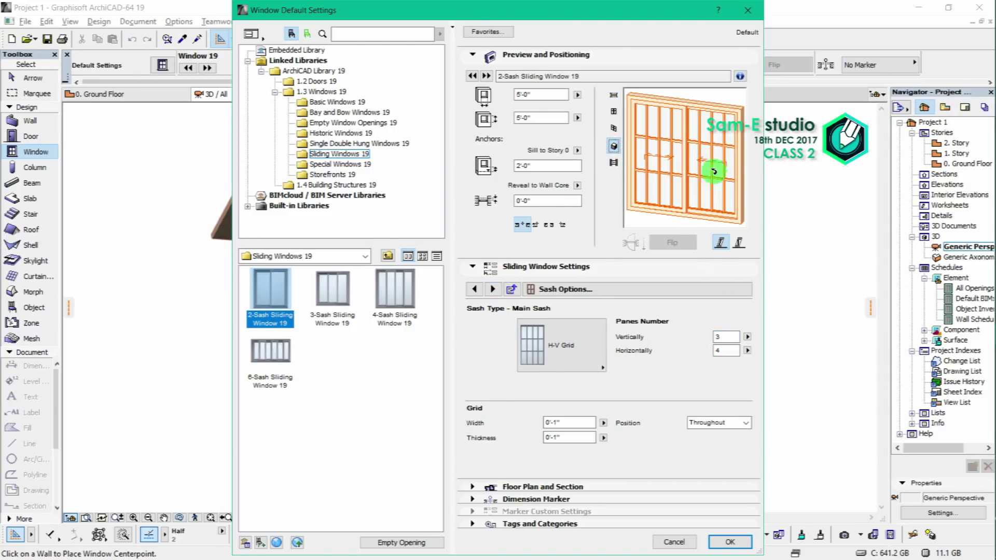
pyautogui.doubleClick(722, 337)
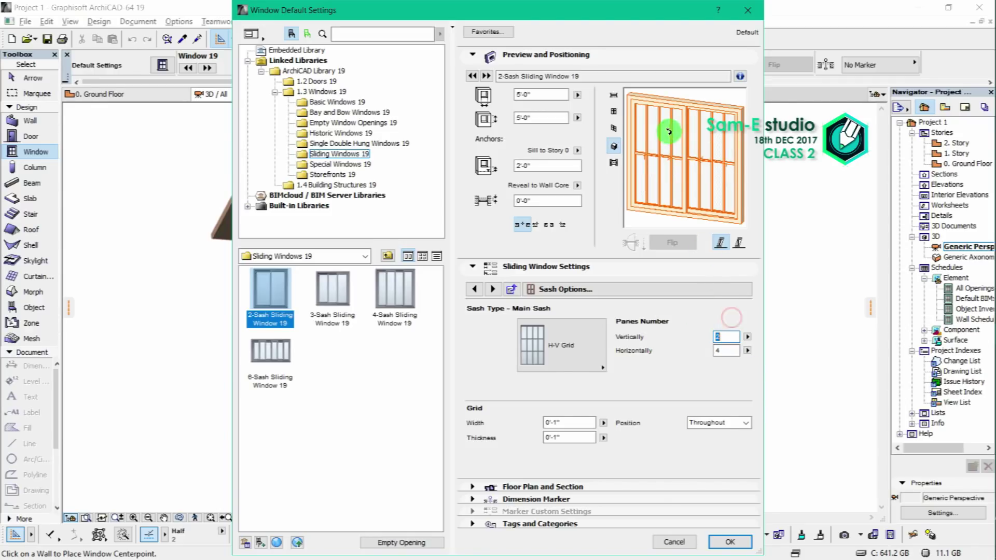
pyautogui.click(723, 336)
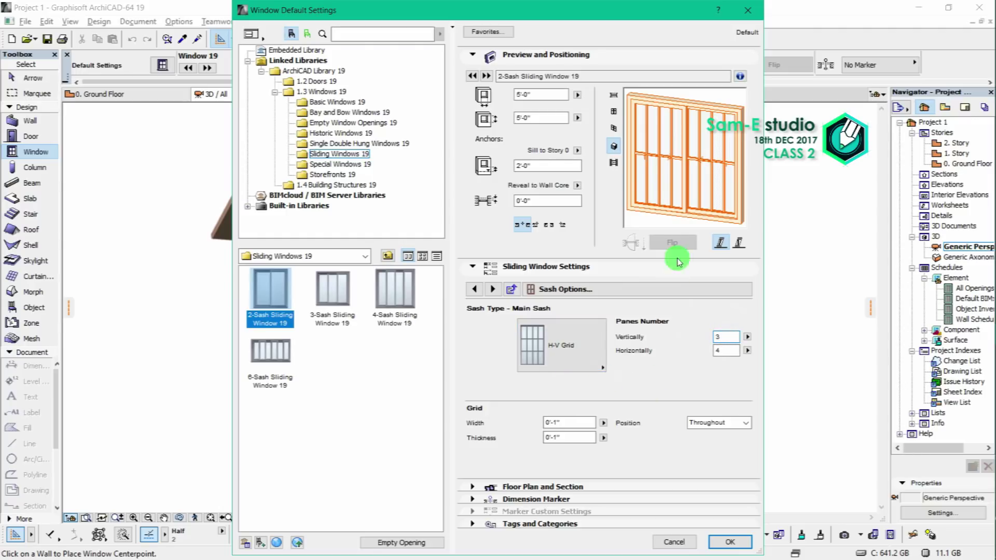
pyautogui.click(669, 190)
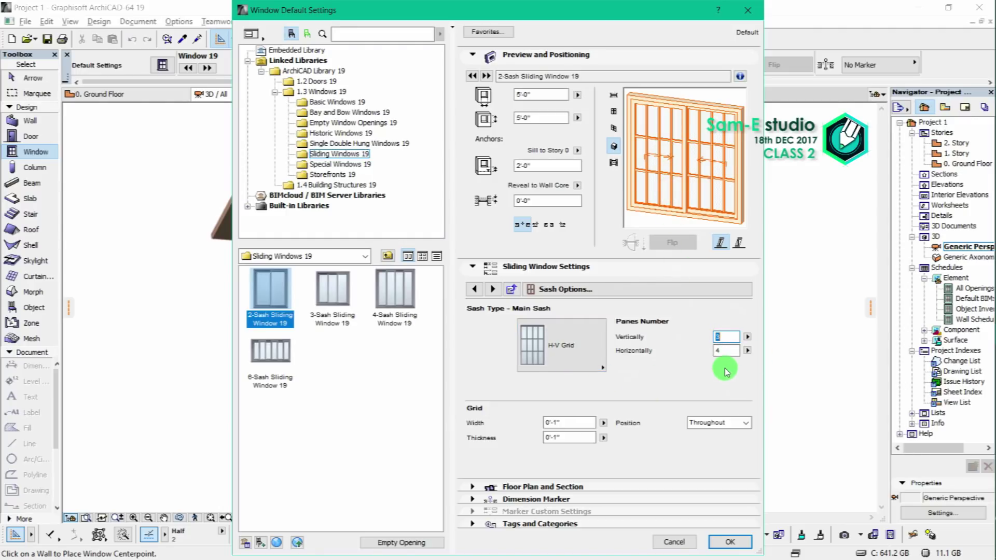
pyautogui.click(725, 351)
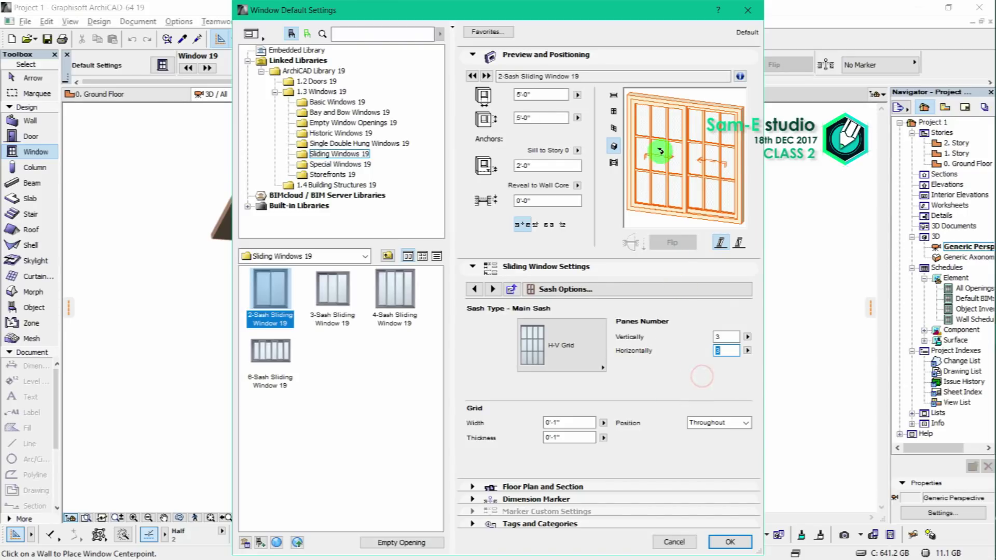
# Override the model view options for the window's 3D projections and turn off its opening line.
pyautogui.click(494, 289)
pyautogui.click(494, 289)
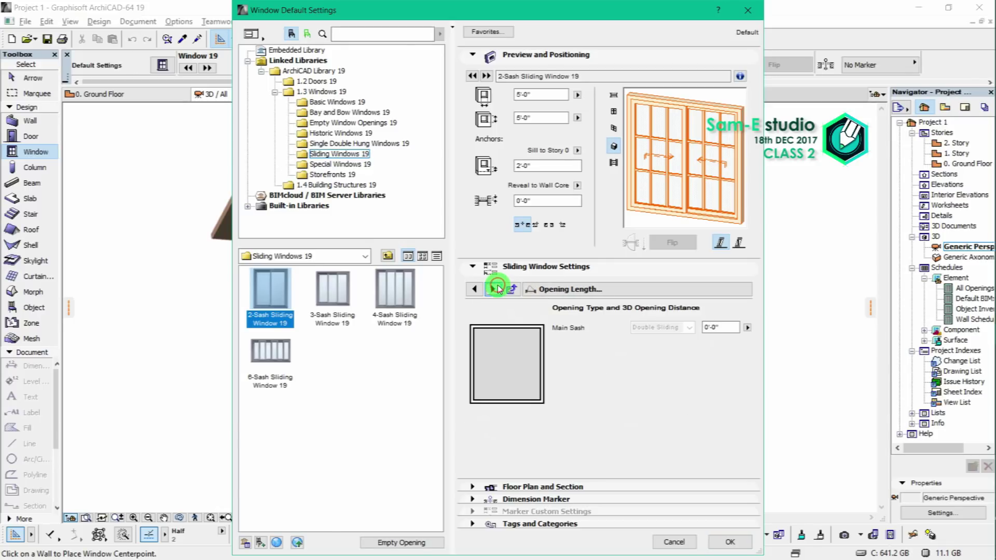
pyautogui.click(494, 290)
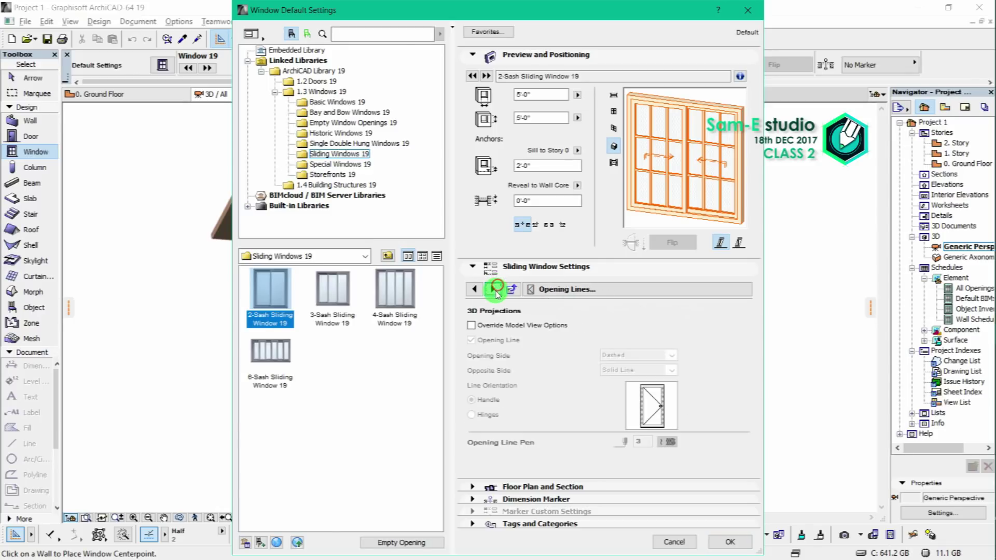
pyautogui.click(472, 326)
pyautogui.click(657, 410)
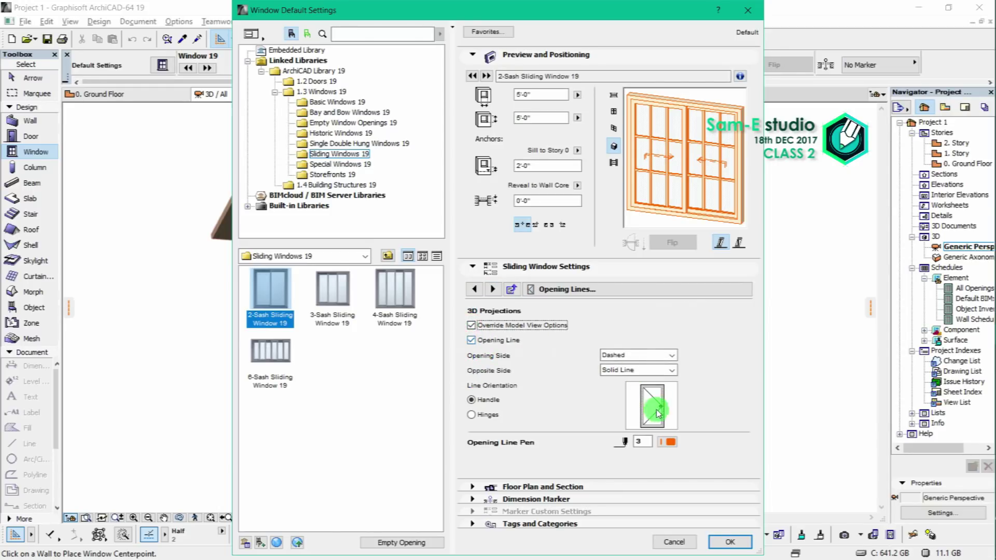
pyautogui.click(472, 341)
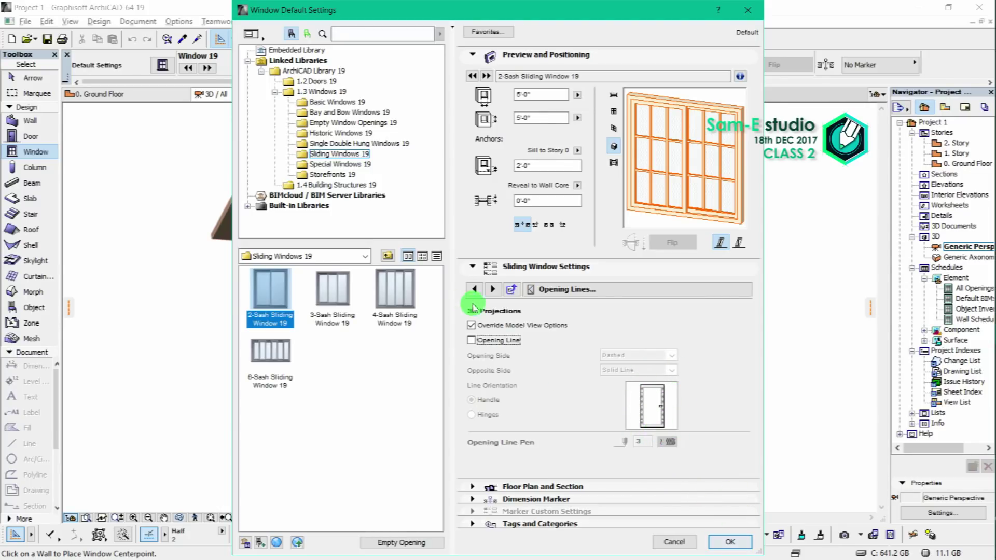
# Enable Uniform Window Surfaces in the Model Attributes and set the frame surface to Wood - Walnut Horizontal.
pyautogui.click(491, 289)
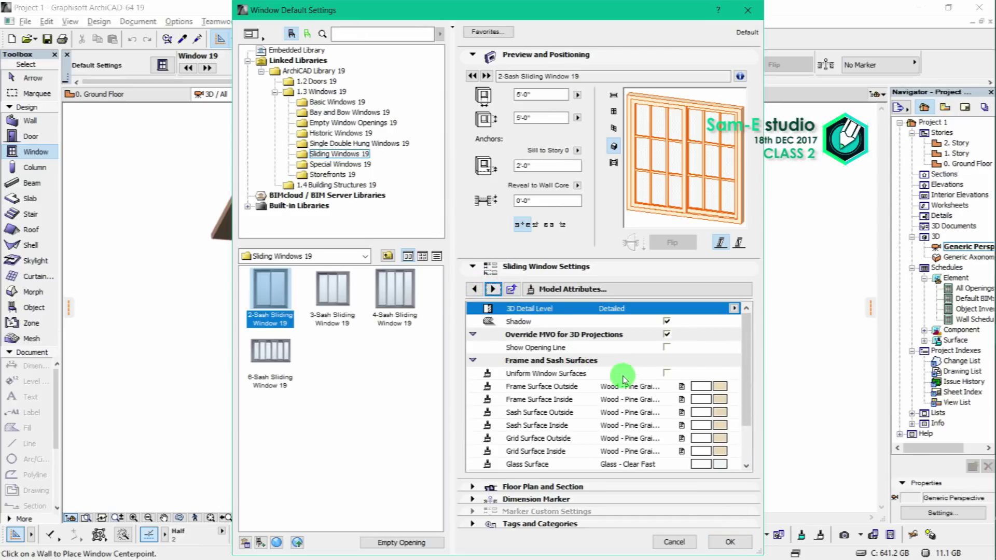
pyautogui.scroll(-1, 672, 374)
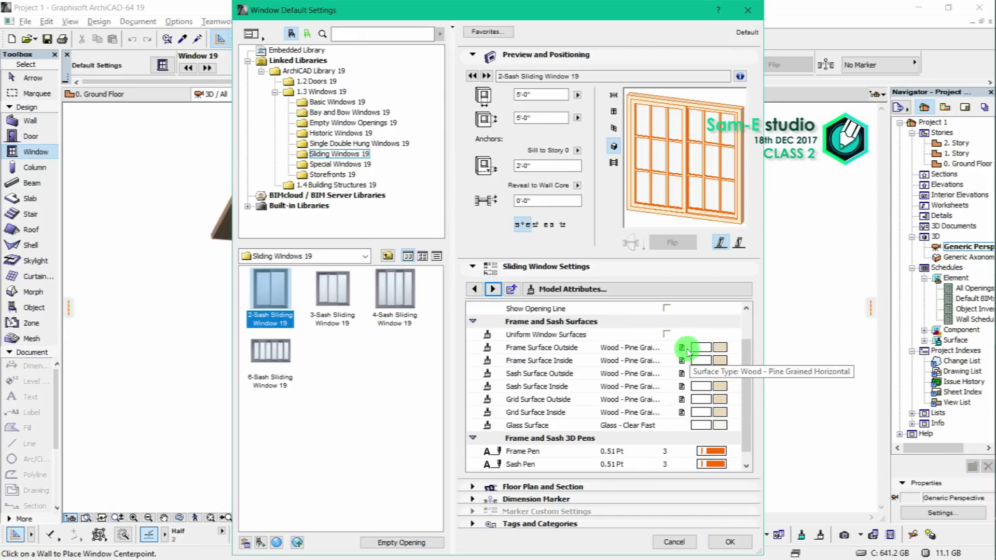
pyautogui.click(667, 332)
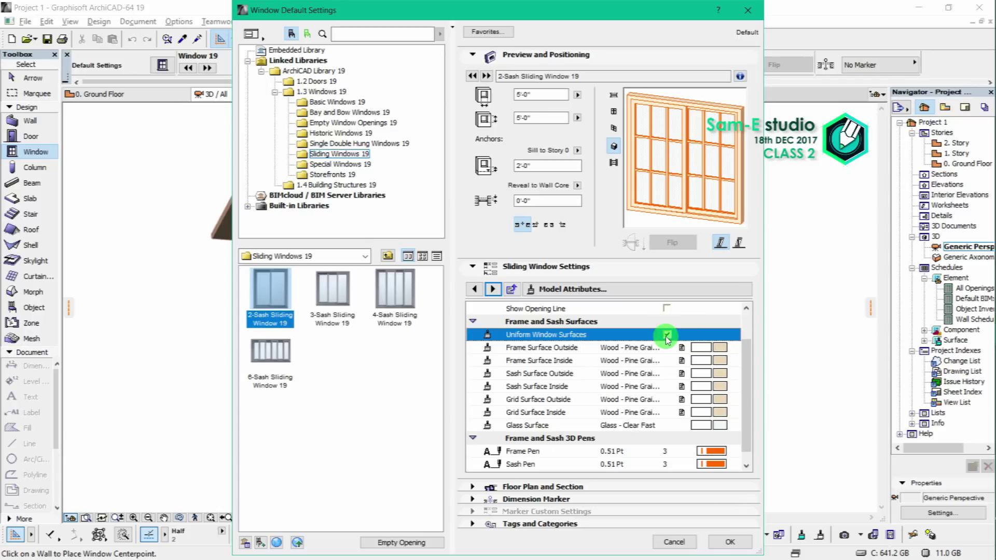
pyautogui.click(734, 347)
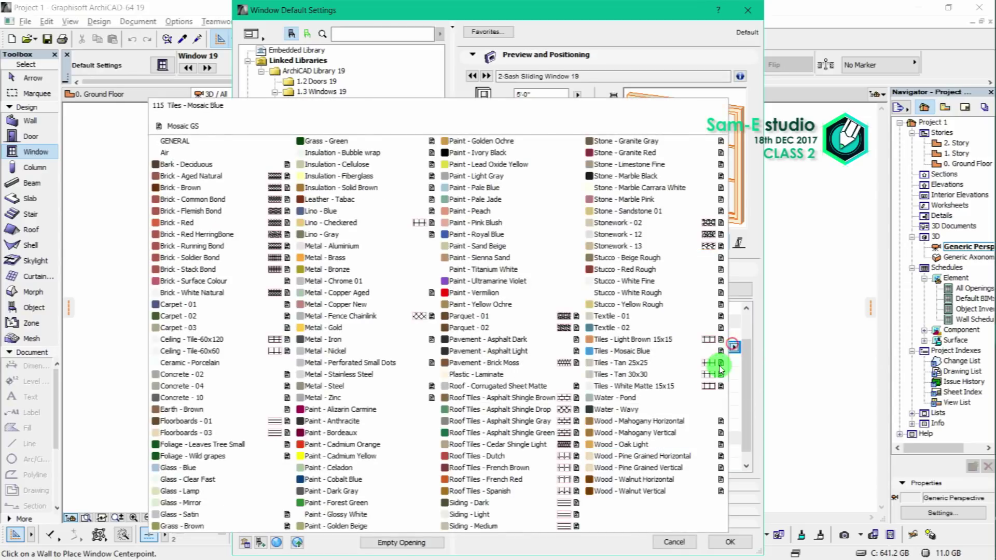
pyautogui.click(650, 481)
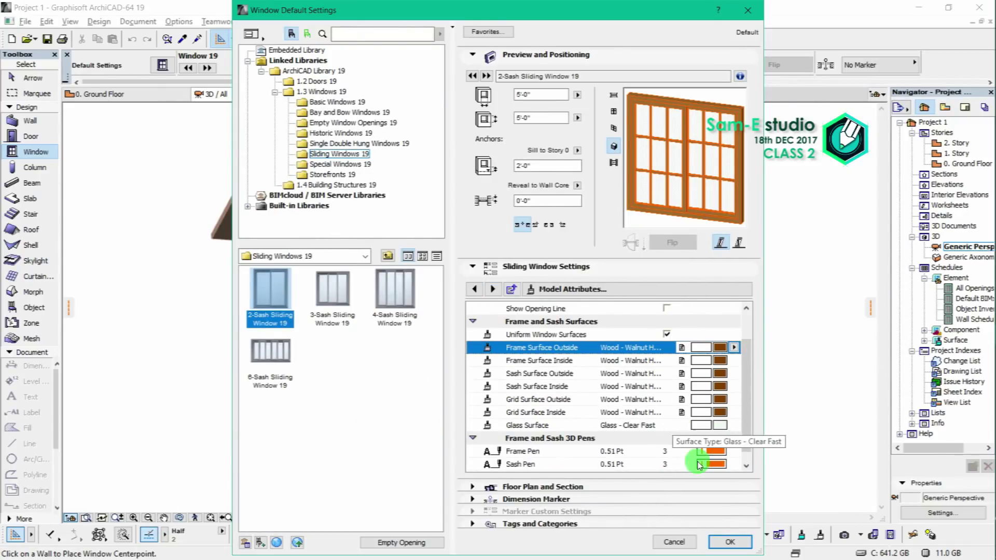
# Turn off the outside and inside casing under Connecting Structures and accept the window default settings.
pyautogui.click(492, 289)
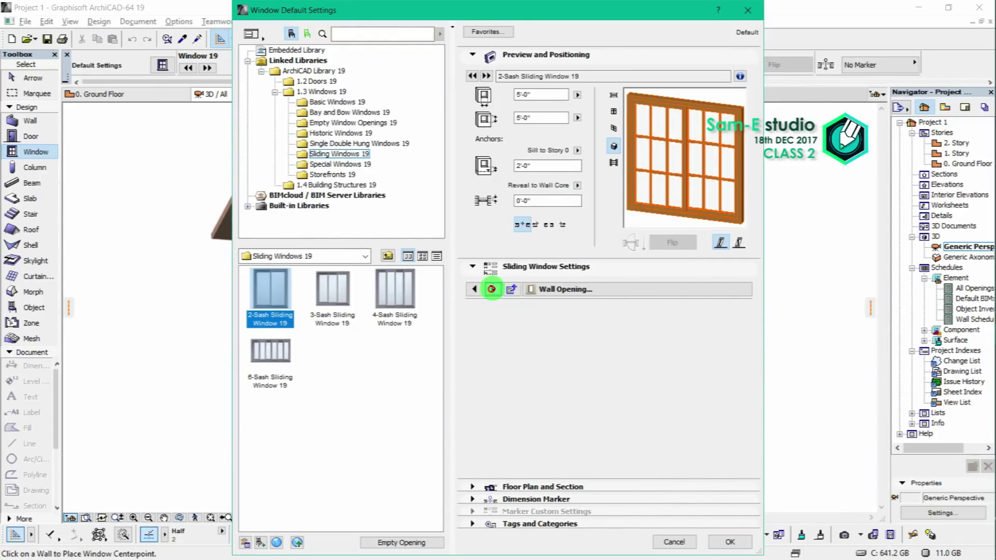
pyautogui.click(492, 289)
pyautogui.click(492, 289)
pyautogui.click(493, 289)
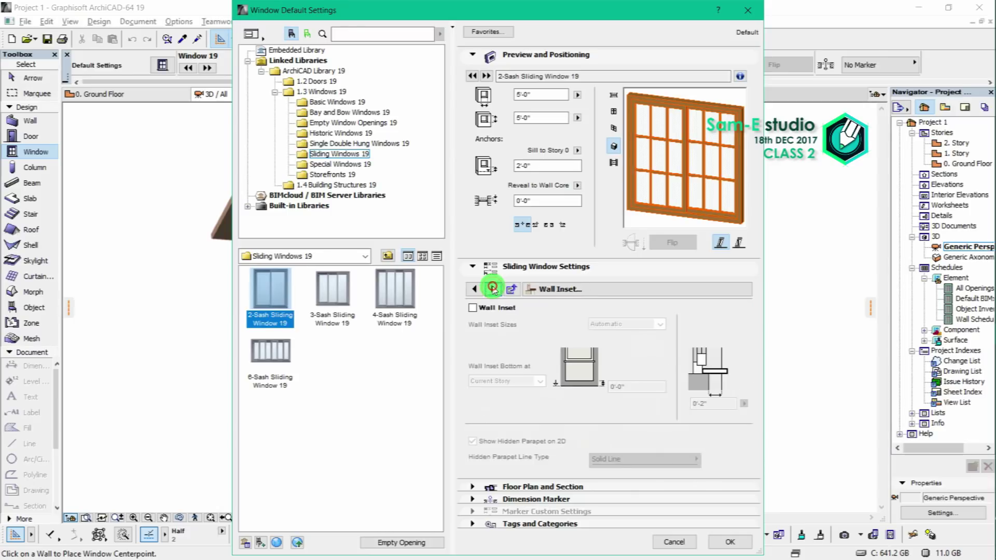
pyautogui.click(492, 289)
pyautogui.click(493, 289)
pyautogui.click(492, 289)
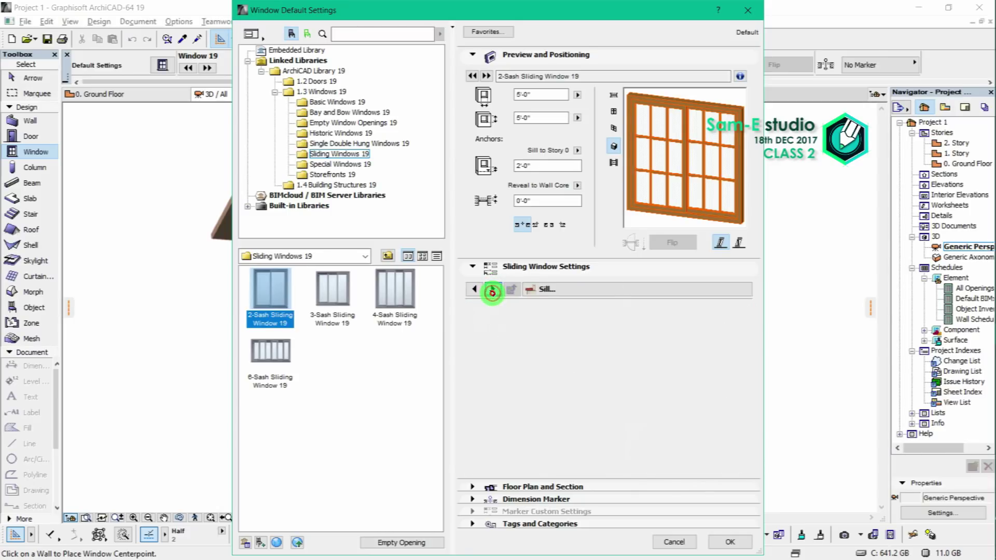
pyautogui.click(472, 338)
pyautogui.click(472, 323)
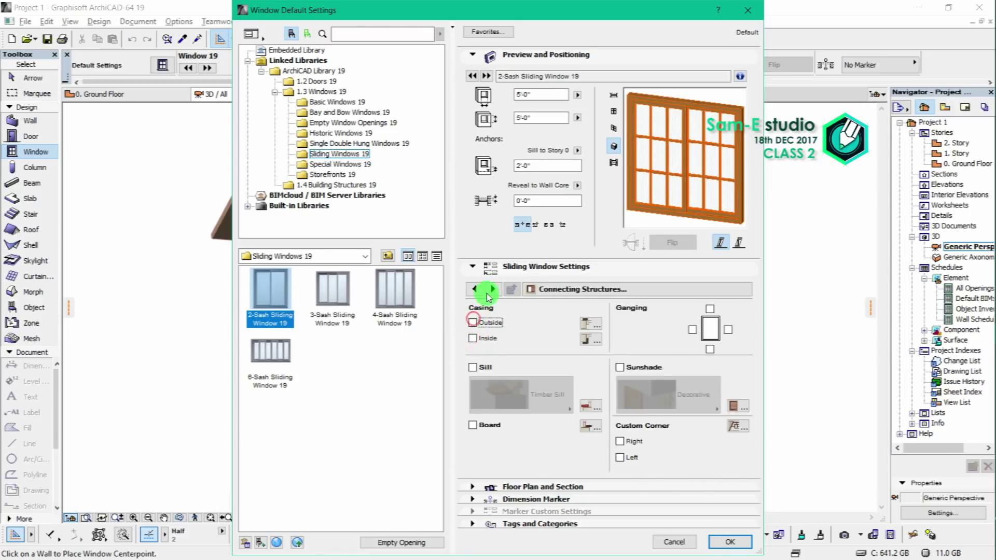
pyautogui.click(731, 543)
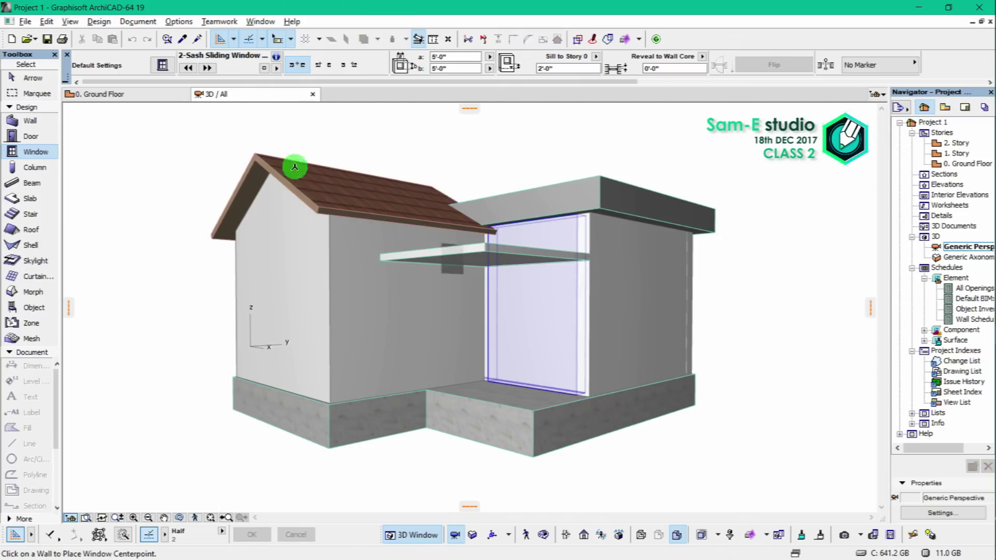
# Place the sliding window at the middle of the projecting room's end wall in the Ground Floor plan.
pyautogui.click(121, 98)
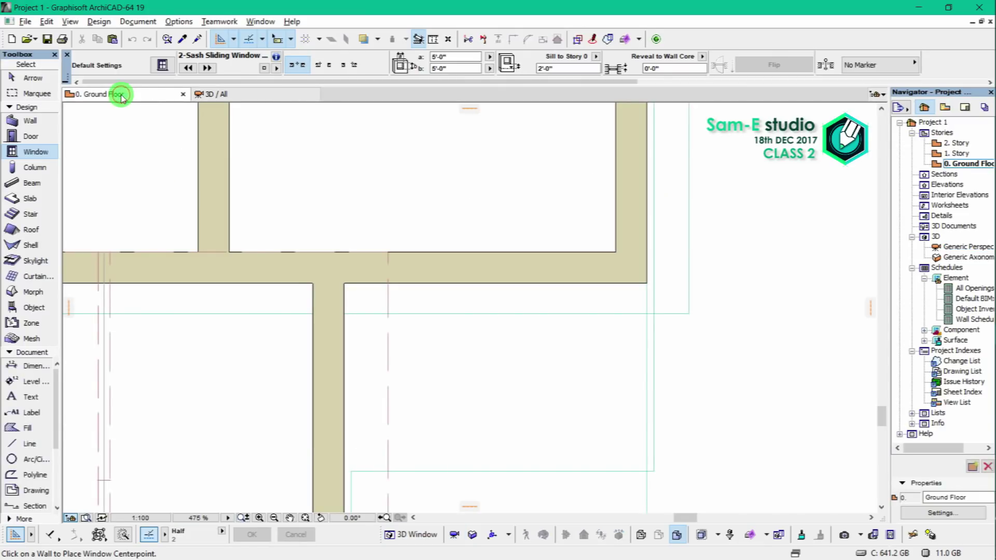
pyautogui.scroll(-2, 614, 335)
pyautogui.scroll(-2, 613, 334)
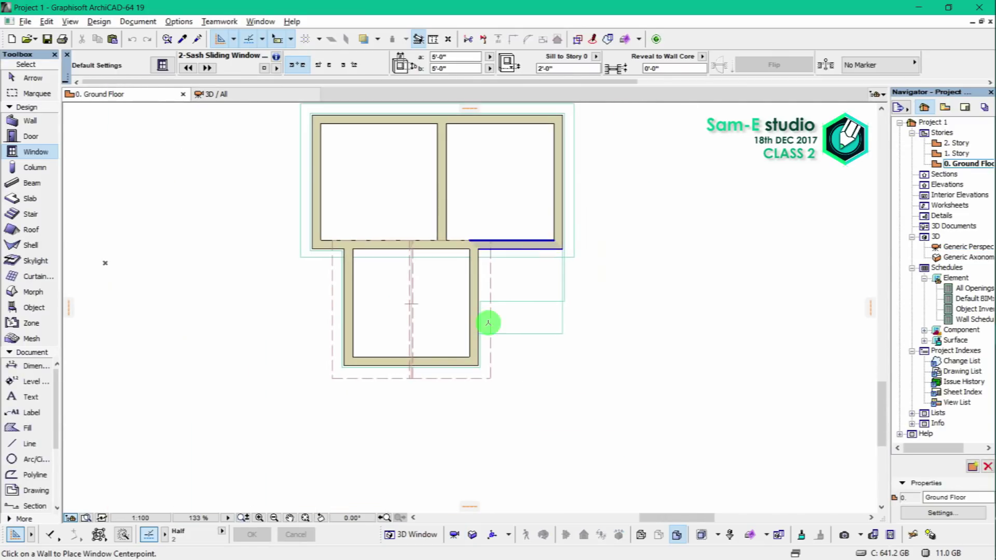
pyautogui.moveTo(481, 338); pyautogui.dragTo(476, 383, button='middle')
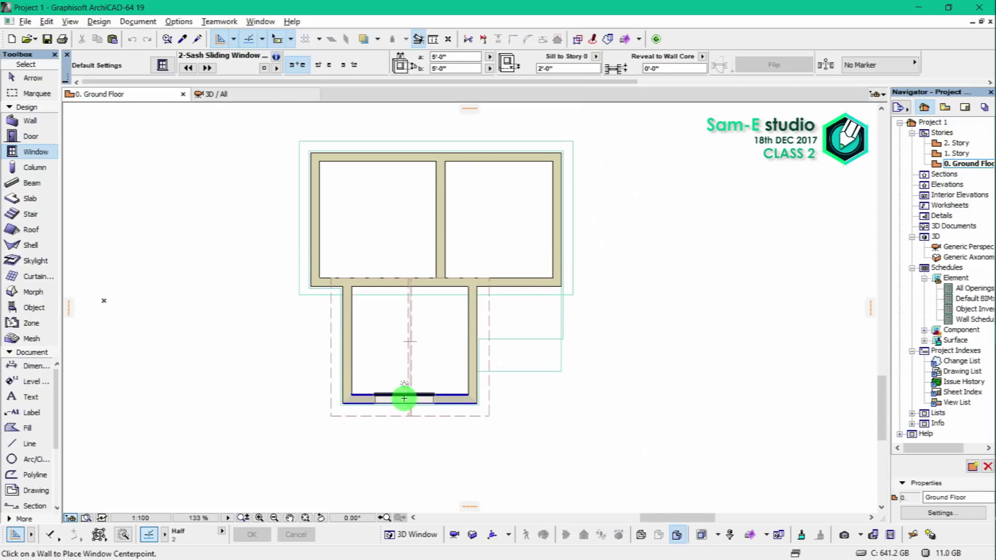
pyautogui.scroll(4, 403, 400)
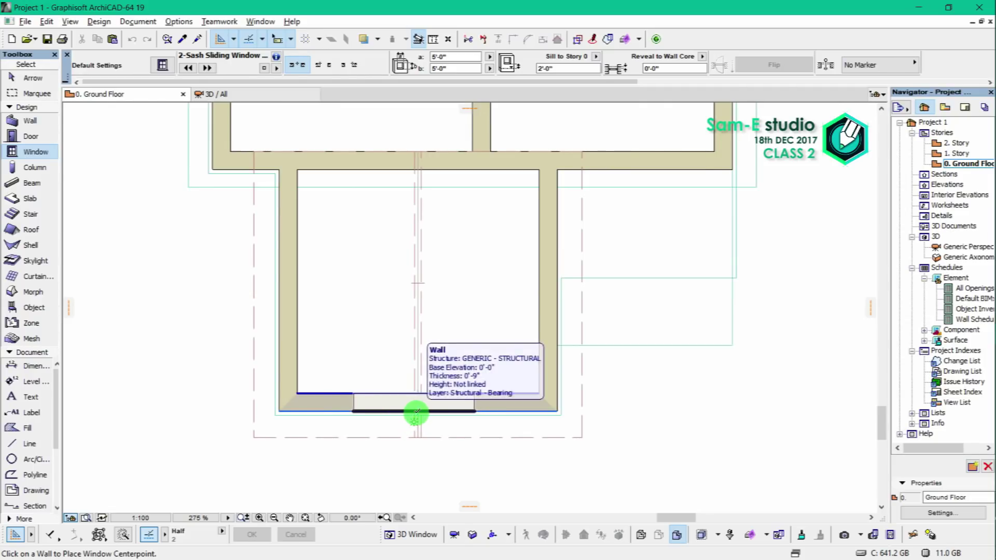
pyautogui.click(419, 413)
pyautogui.click(429, 335)
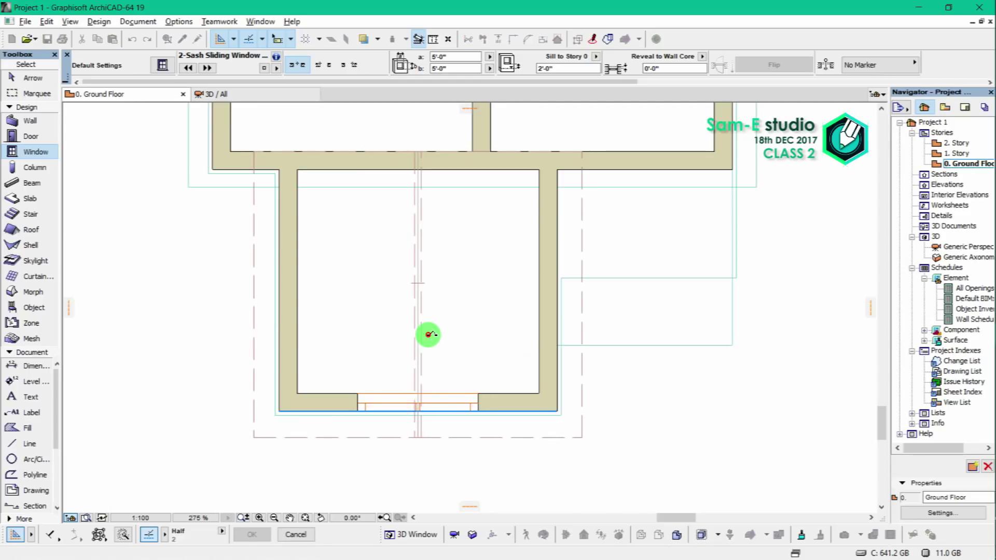
pyautogui.scroll(-2, 456, 347)
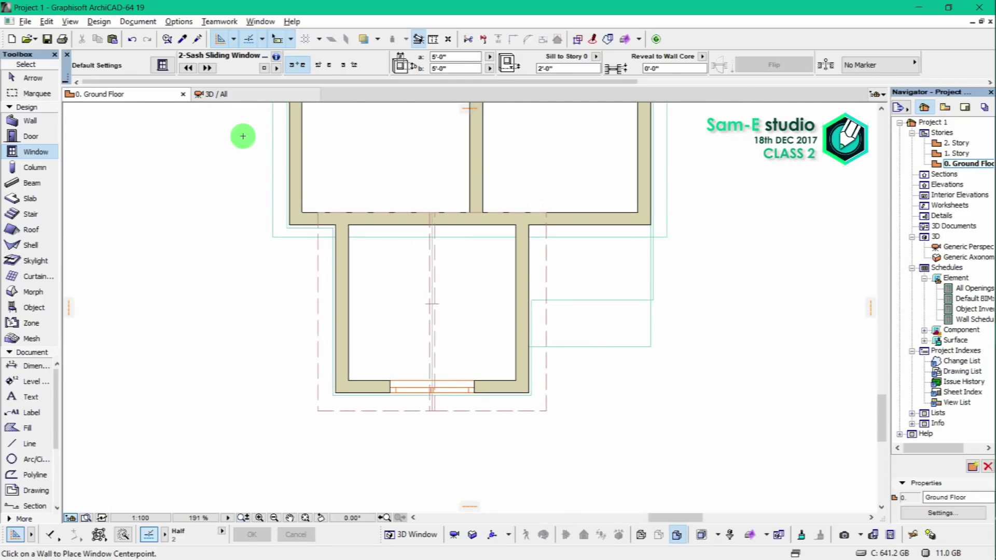
# Show the house in 3D and flip the placed window so it sits recessed toward the inner wall side.
pyautogui.click(236, 94)
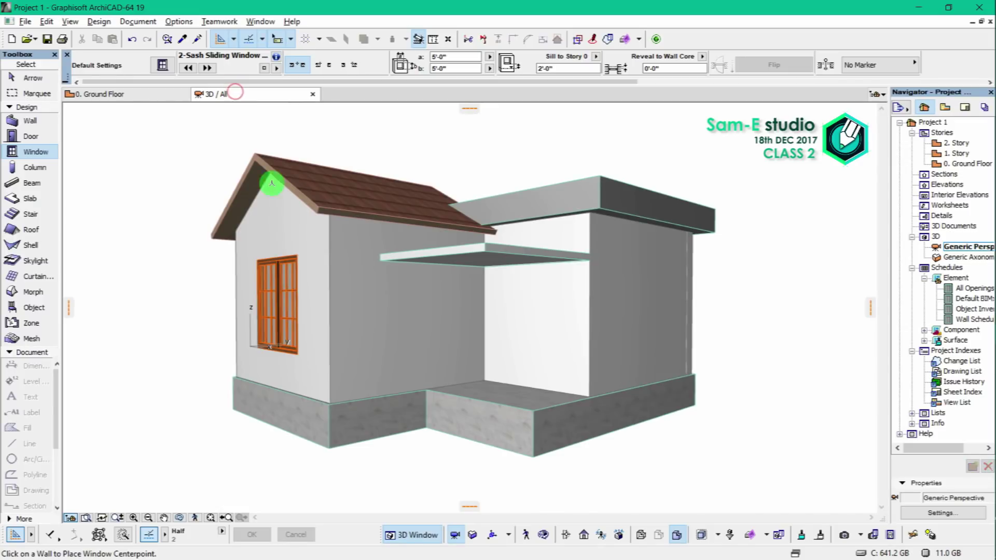
pyautogui.scroll(5, 265, 382)
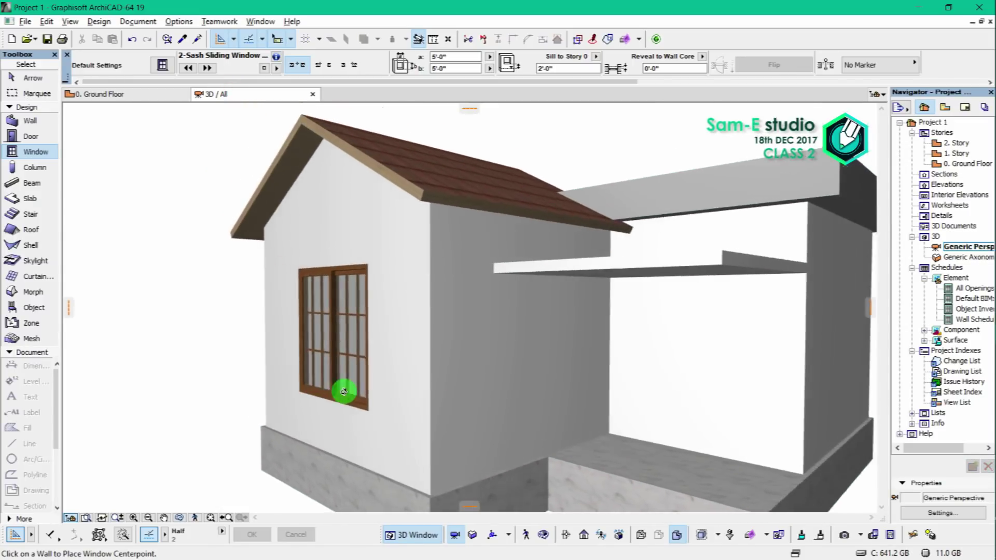
pyautogui.scroll(4, 364, 384)
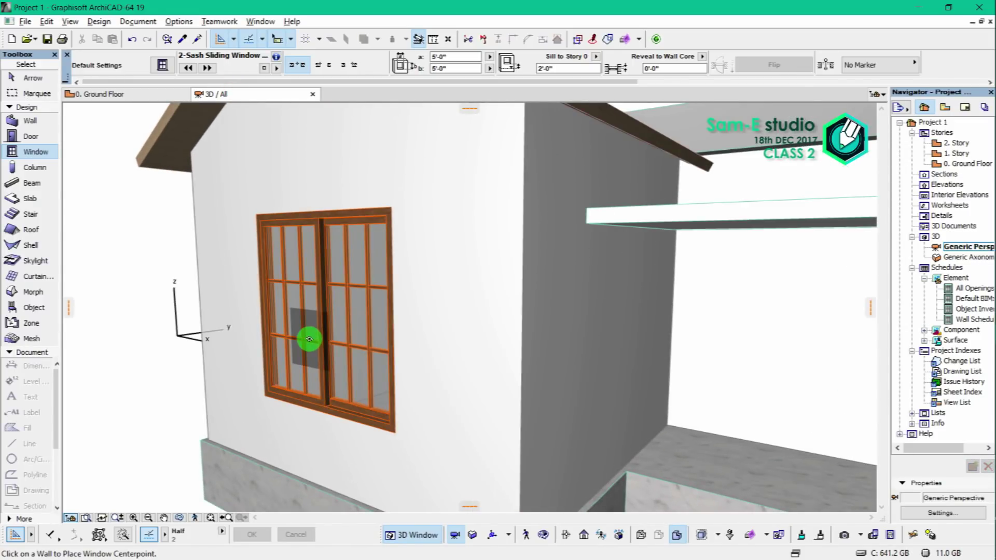
pyautogui.keyDown('shift'); pyautogui.click(330, 331); pyautogui.keyUp('shift')
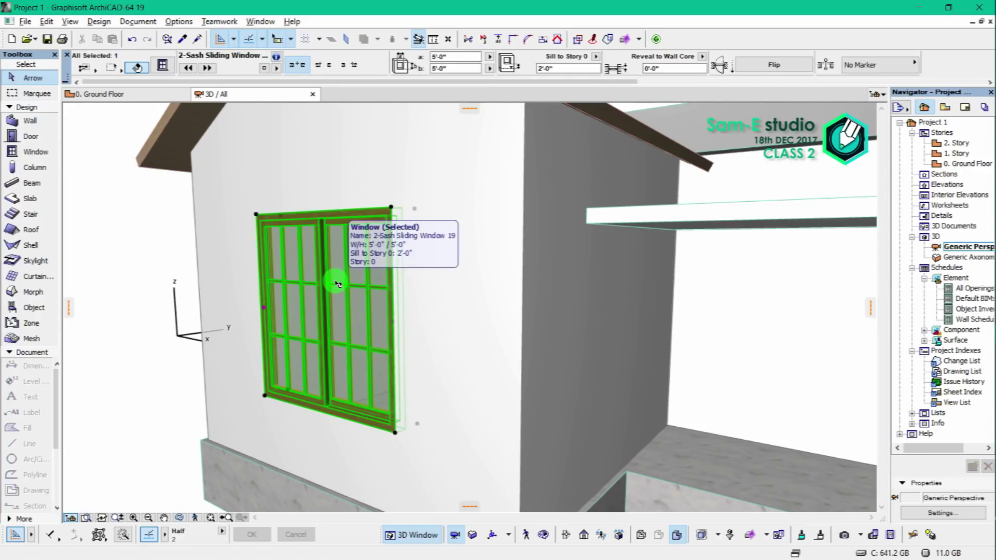
pyautogui.click(337, 284)
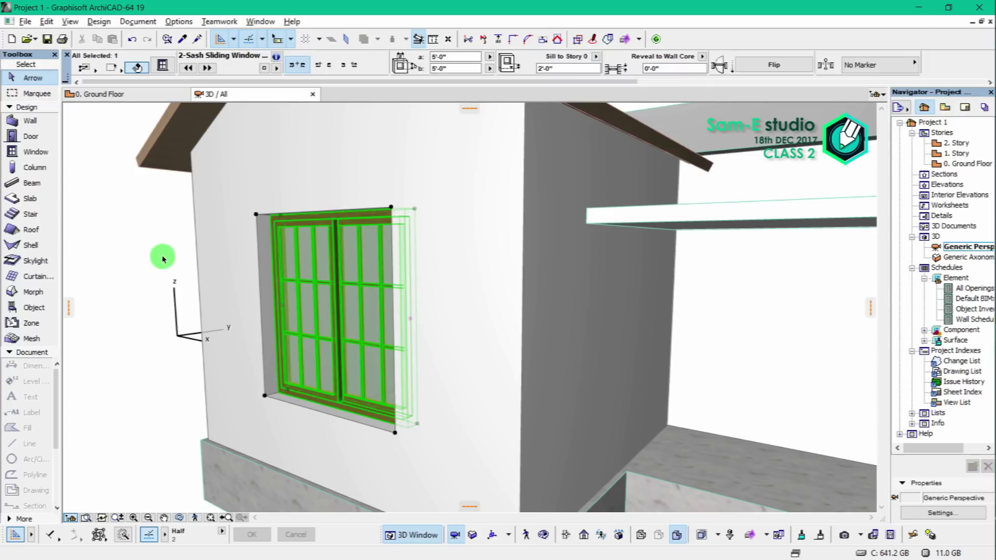
pyautogui.press('Escape')
# Flip the window to the wall's outer face and back to its recessed position.
pyautogui.keyDown('shift'); pyautogui.moveTo(300, 333); pyautogui.dragTo(327, 303, button='middle'); pyautogui.keyUp('shift')
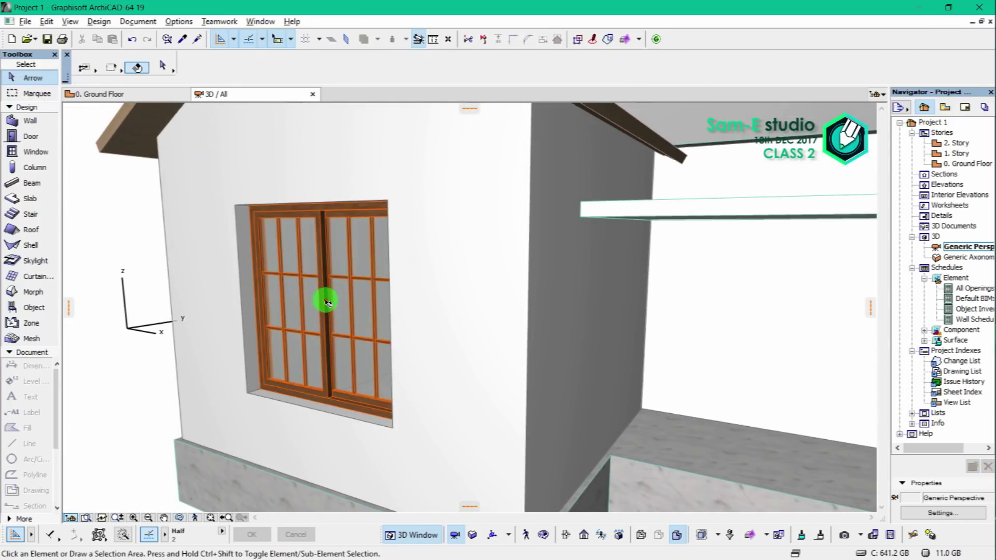
pyautogui.click(326, 302)
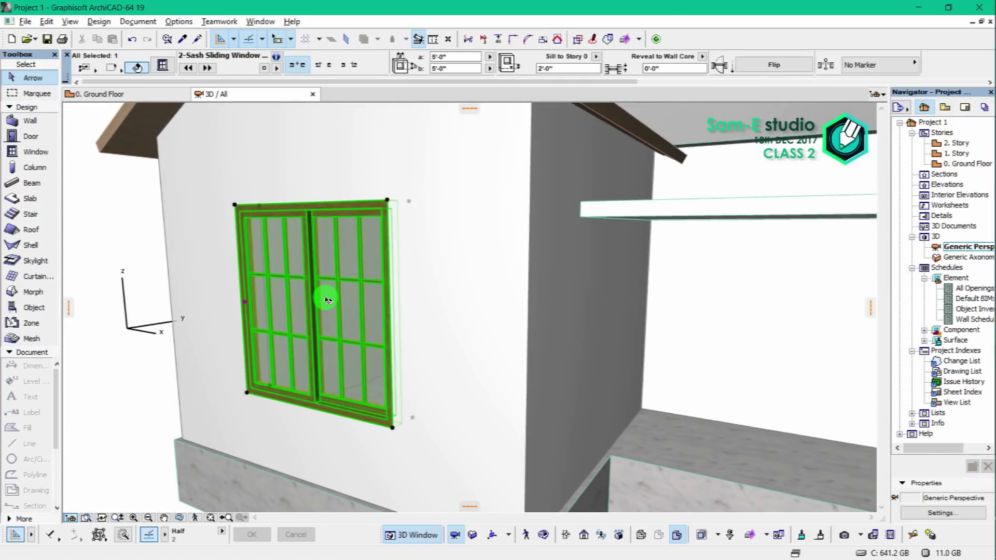
pyautogui.press('Escape')
pyautogui.scroll(-3, 251, 278)
pyautogui.keyDown('shift'); pyautogui.moveTo(251, 278); pyautogui.dragTo(354, 290, button='middle'); pyautogui.keyUp('shift')
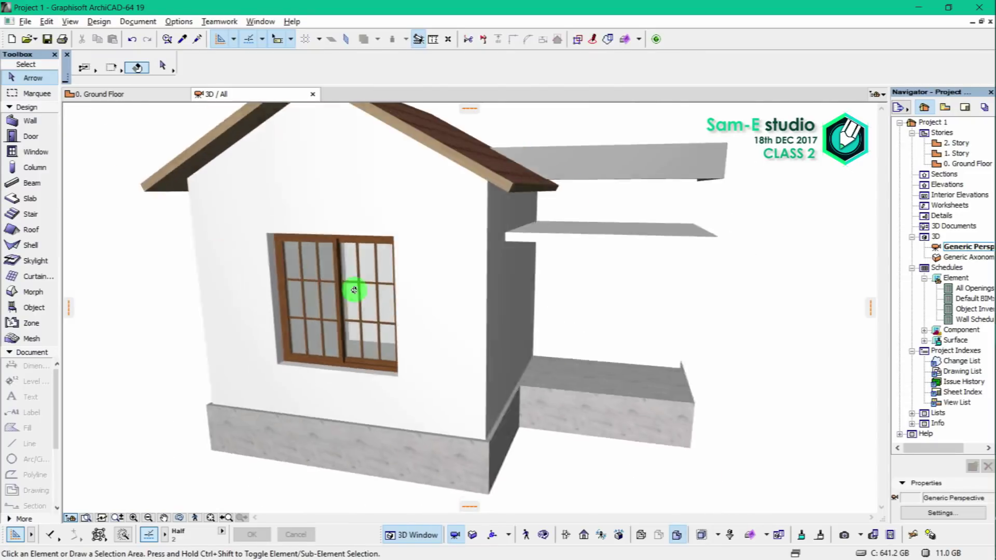
pyautogui.scroll(-2, 551, 296)
pyautogui.keyDown('shift'); pyautogui.moveTo(551, 296); pyautogui.dragTo(367, 251, button='middle'); pyautogui.keyUp('shift')
# Set the placed sliding window's width to 6'-0".
pyautogui.click(337, 260)
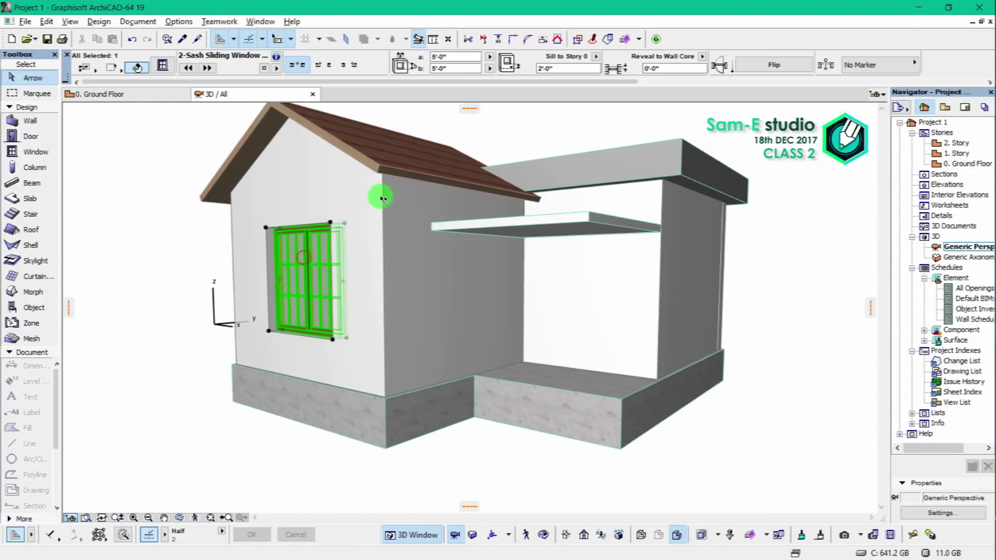
pyautogui.click(461, 58)
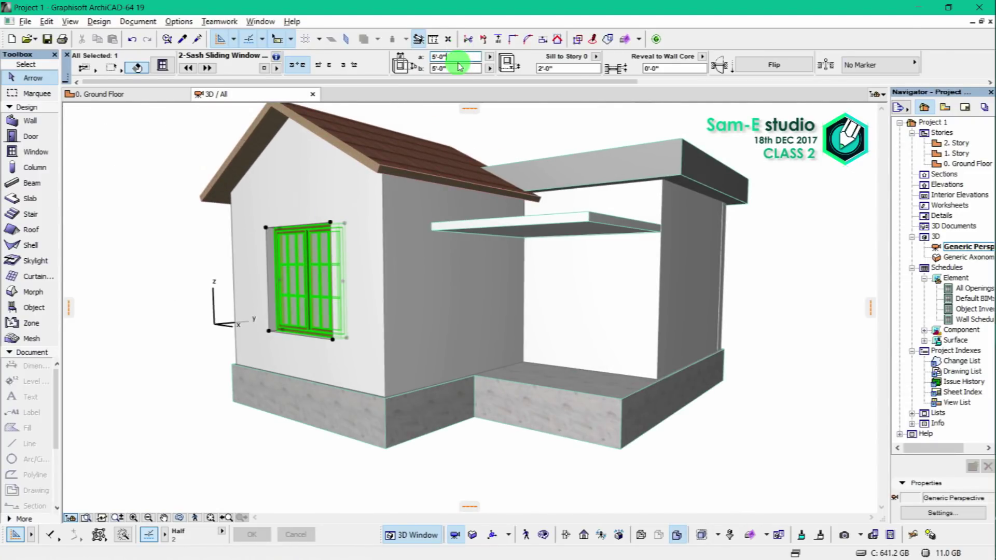
pyautogui.doubleClick(459, 57)
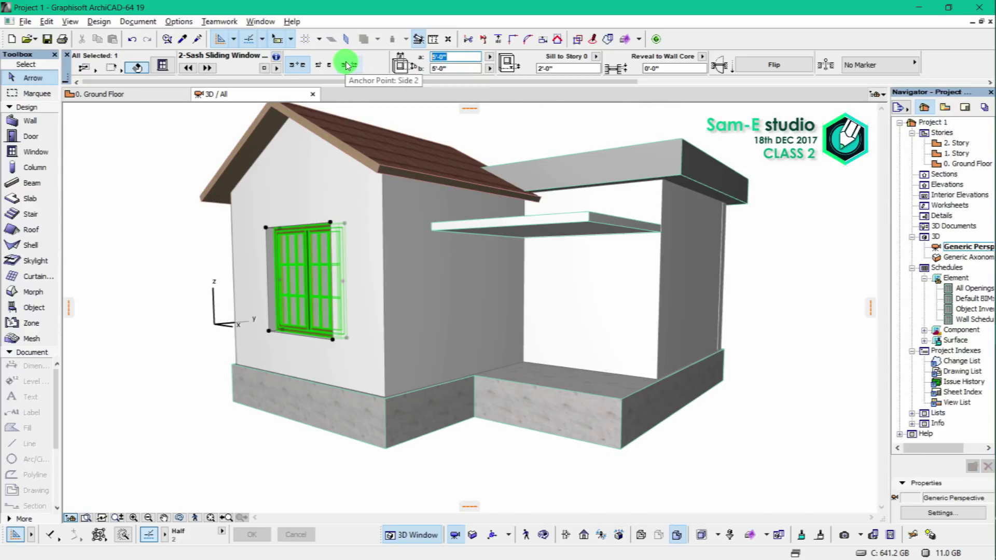
pyautogui.click(321, 304)
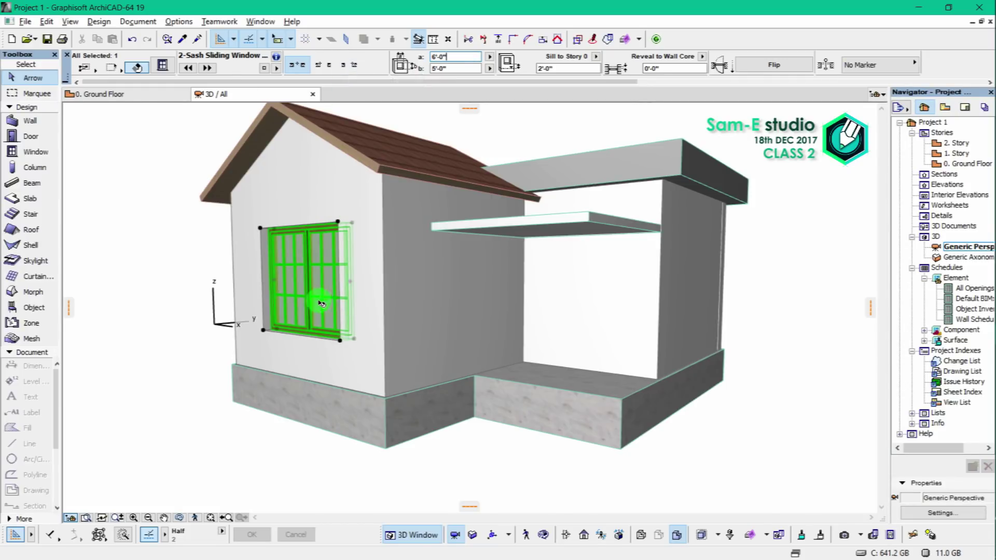
# Set the gable-wall window's width to 4'-0" and deselect it.
pyautogui.keyDown('shift'); pyautogui.moveTo(313, 308); pyautogui.dragTo(499, 290, button='middle'); pyautogui.keyUp('shift')
pyautogui.click(463, 60)
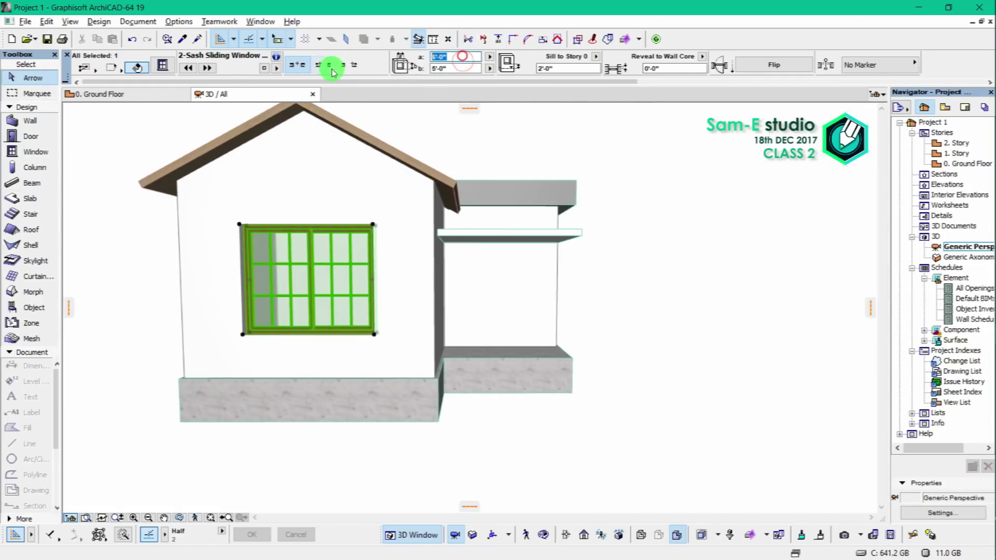
pyautogui.write('4')
pyautogui.press('Return')
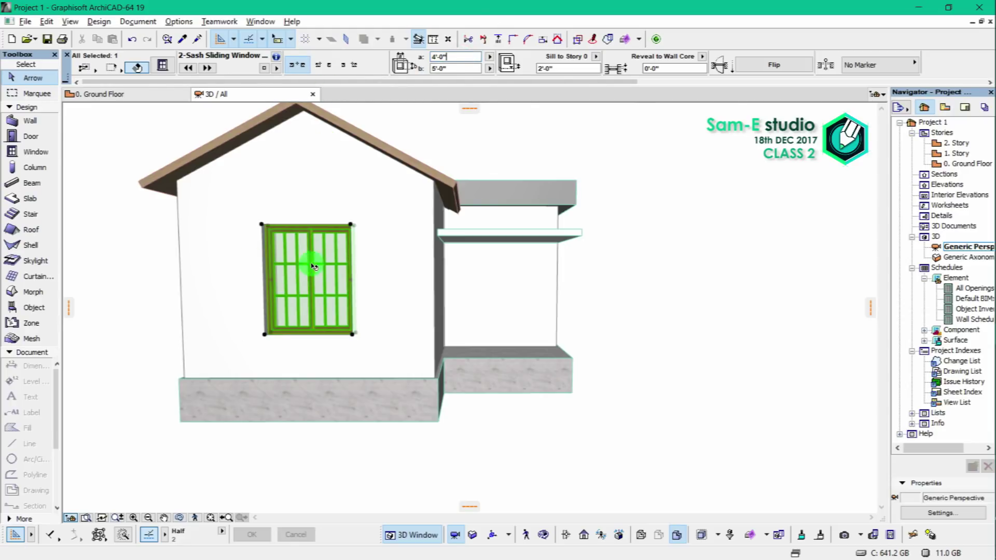
pyautogui.click(147, 222)
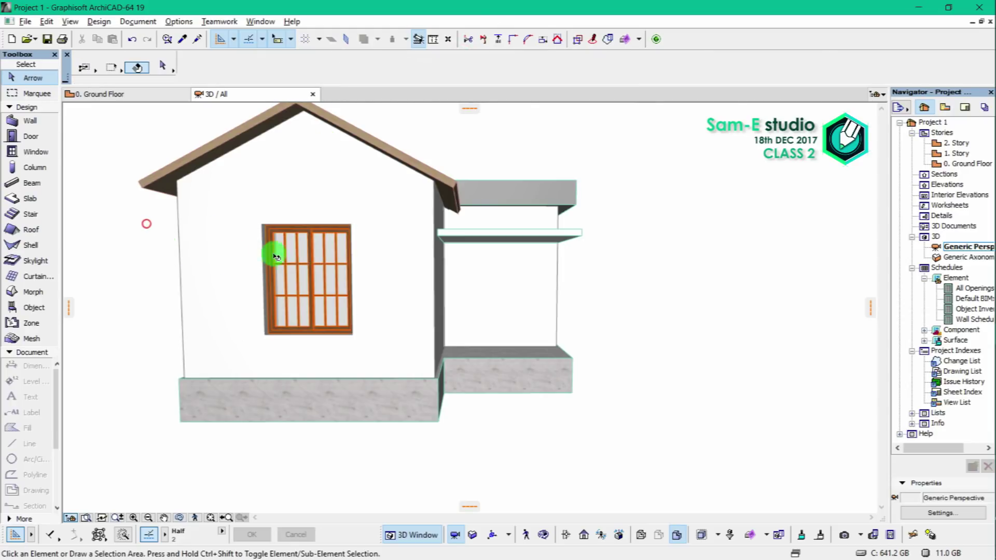
# Select the gable-wall window again and set its width to 5'-0".
pyautogui.click(300, 263)
pyautogui.click(447, 56)
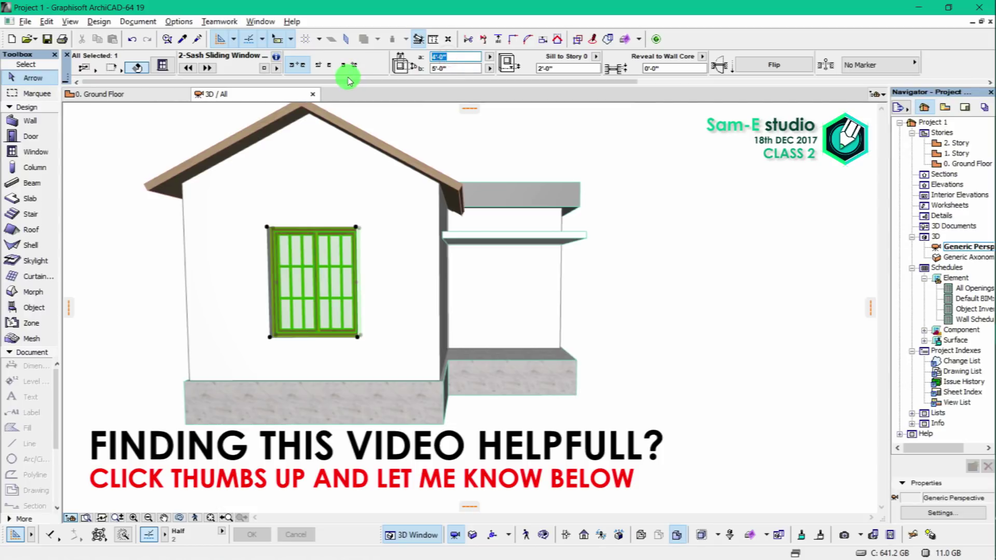
pyautogui.click(433, 141)
# Change the gable-wall window's type to Triple Window with Side Transoms 19 from the Basic Windows library.
pyautogui.moveTo(369, 247); pyautogui.dragTo(326, 367)
pyautogui.click(326, 367)
pyautogui.doubleClick(323, 367)
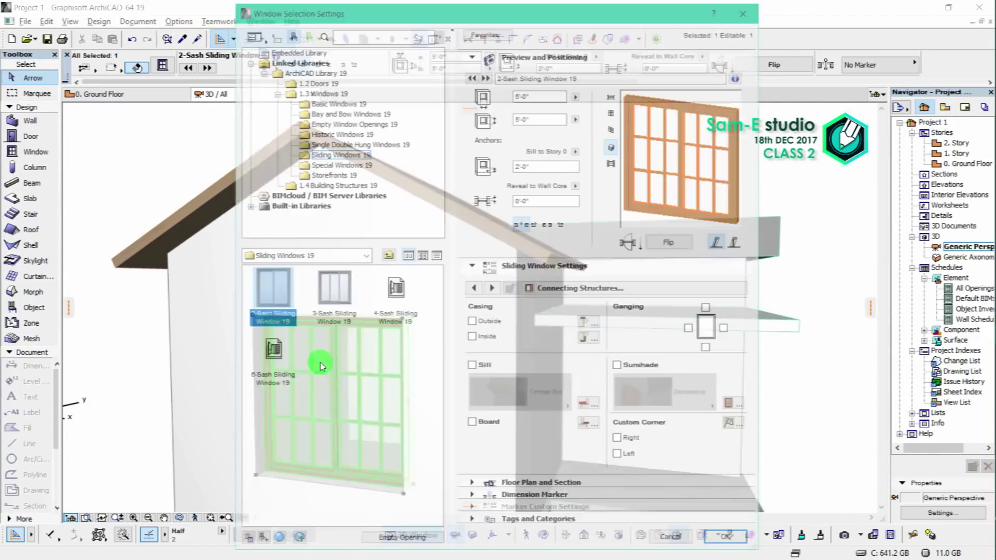
pyautogui.click(327, 102)
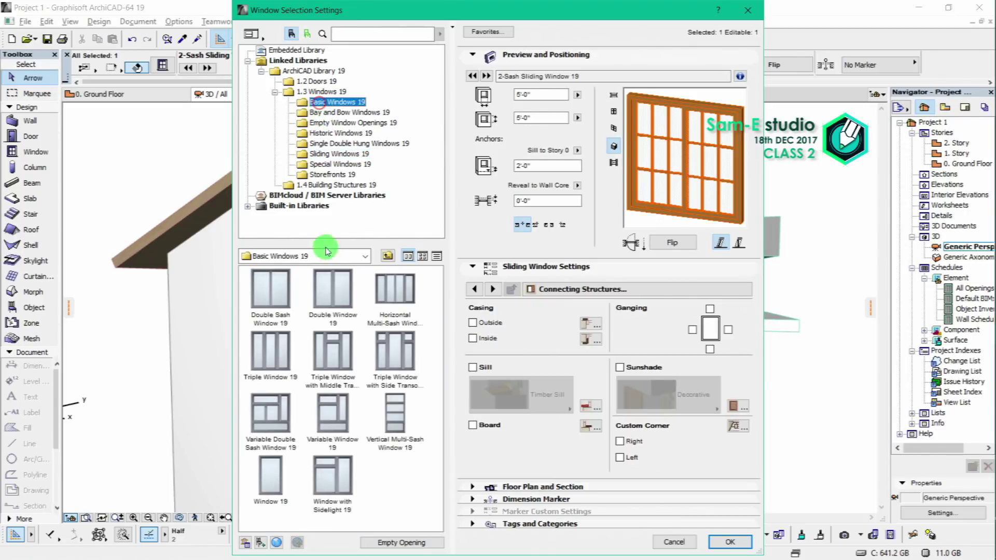
pyautogui.click(388, 354)
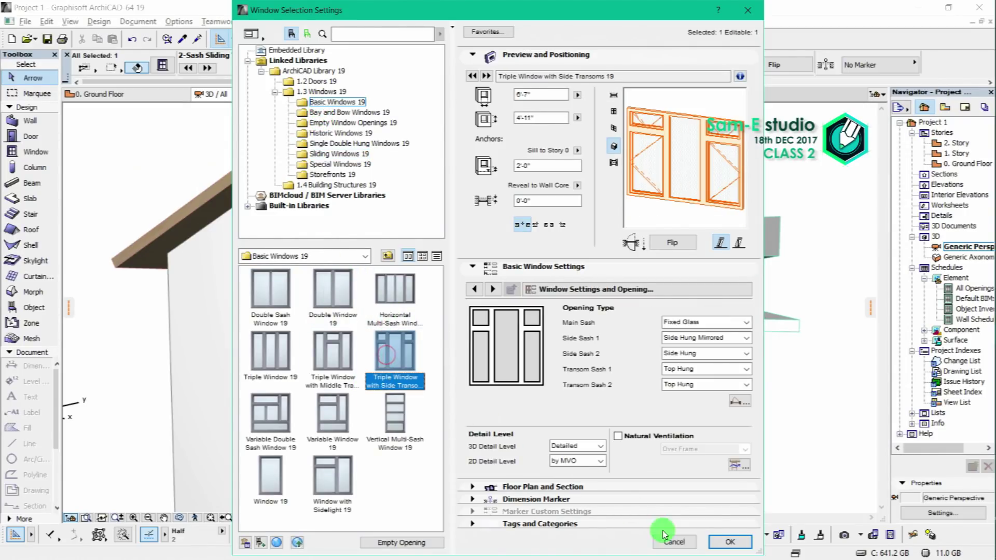
pyautogui.click(723, 540)
pyautogui.scroll(5, 352, 325)
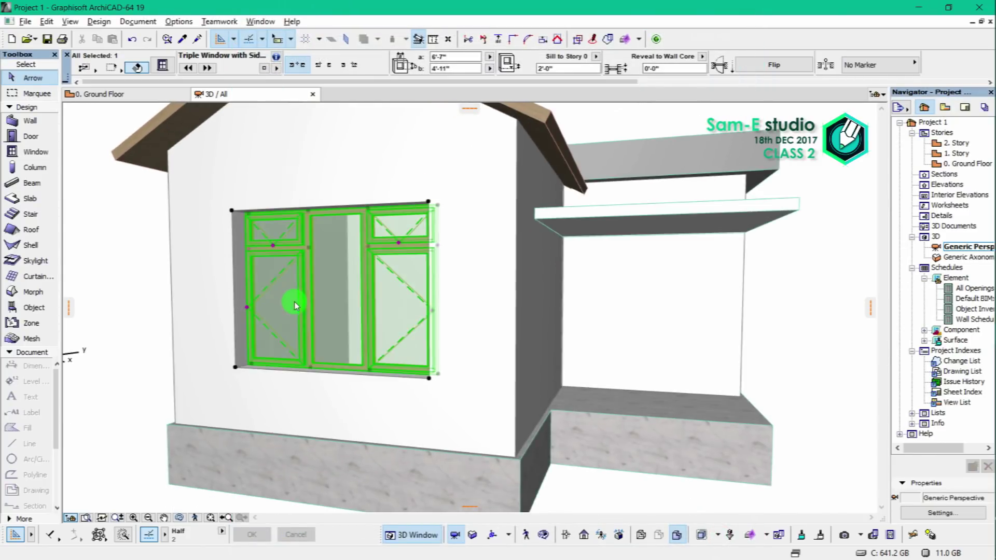
# Replace the gable-wall window's type with Variable Double Sash Window 19.
pyautogui.keyDown('shift'); pyautogui.moveTo(294, 303); pyautogui.dragTo(310, 300, button='middle'); pyautogui.keyUp('shift')
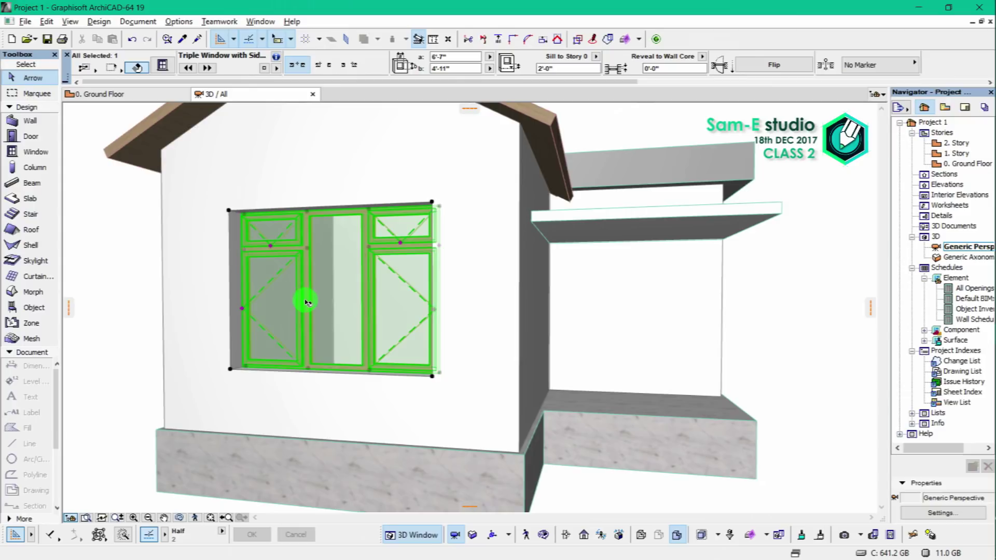
pyautogui.doubleClick(308, 302)
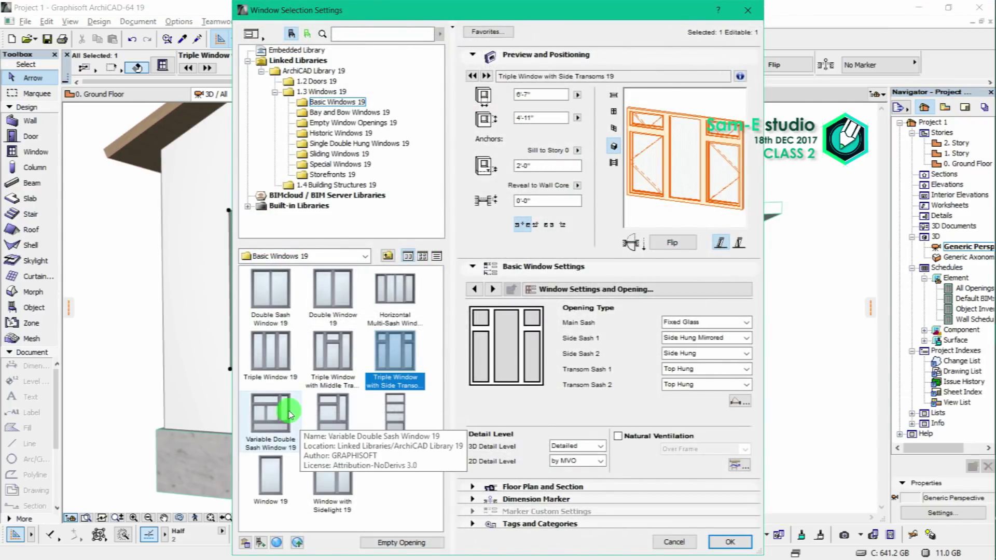
pyautogui.click(264, 413)
pyautogui.click(732, 541)
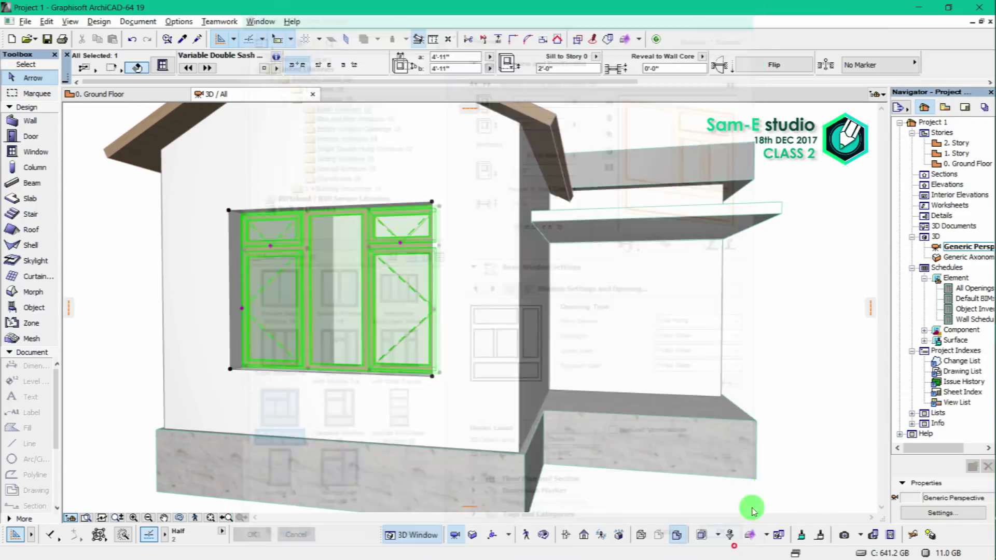
pyautogui.keyDown('shift'); pyautogui.moveTo(327, 322); pyautogui.dragTo(340, 304, button='middle'); pyautogui.keyUp('shift')
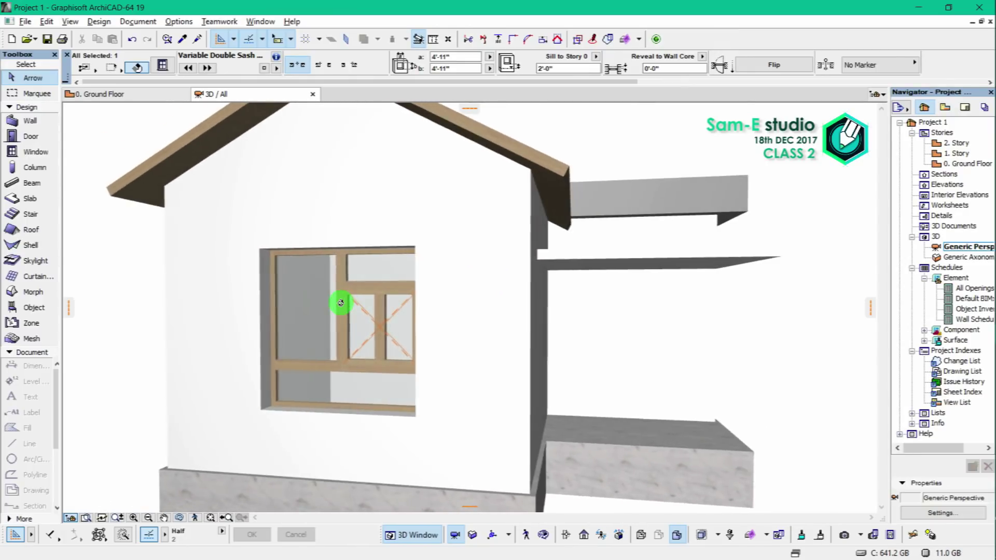
# Leave the window settings without a new choice and revert the gable-wall window to the sliding type.
pyautogui.doubleClick(345, 341)
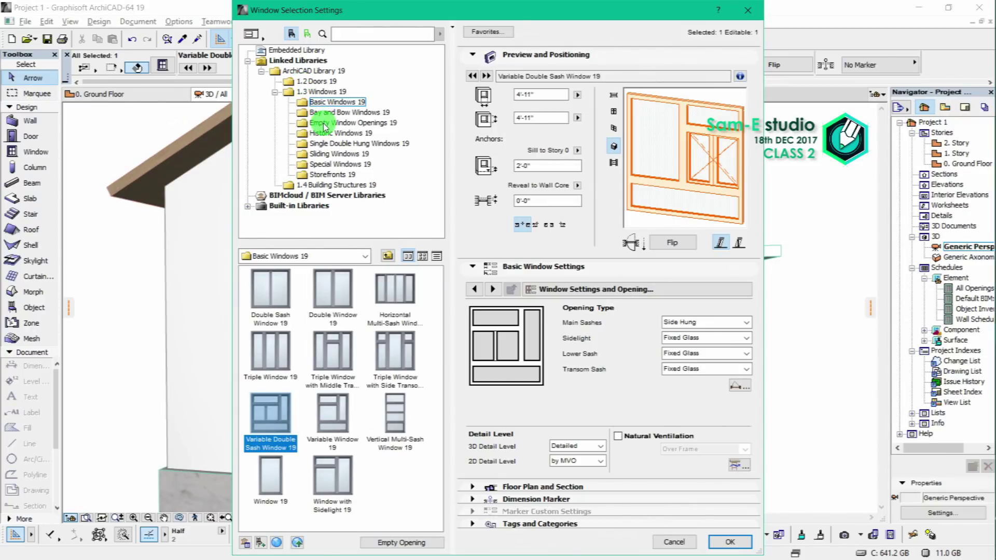
pyautogui.press('Escape')
pyautogui.keyDown('shift'); pyautogui.moveTo(325, 126); pyautogui.dragTo(404, 310, button='middle'); pyautogui.keyUp('shift')
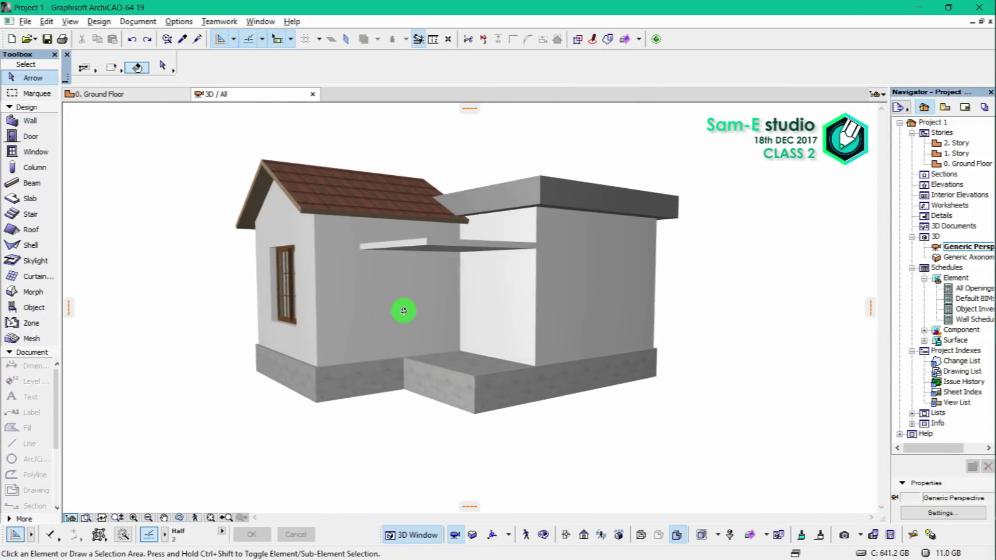
# On the ground floor plan, pick up the gable-wall window's settings and place a matching sliding window in the right-hand room's outer side wall.
pyautogui.click(91, 94)
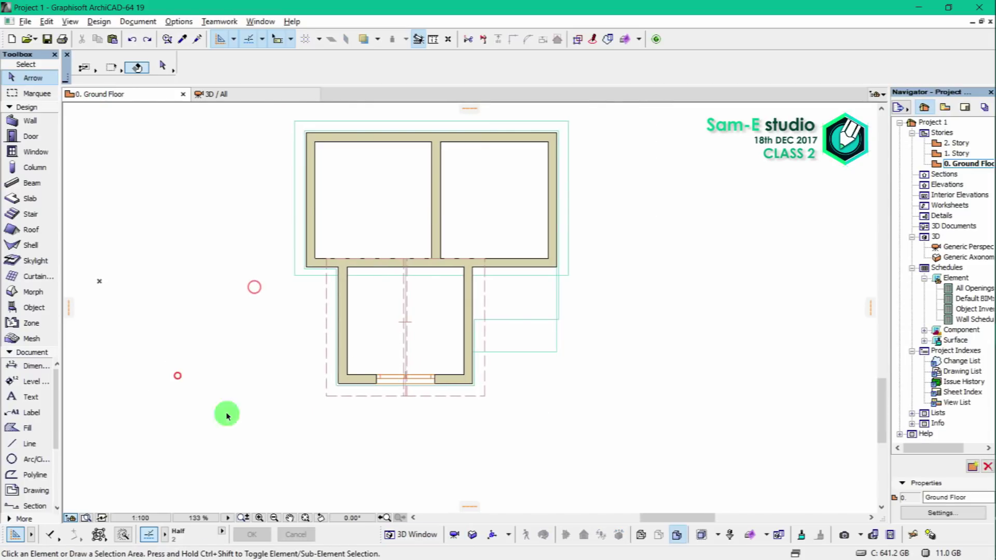
pyautogui.scroll(3, 373, 410)
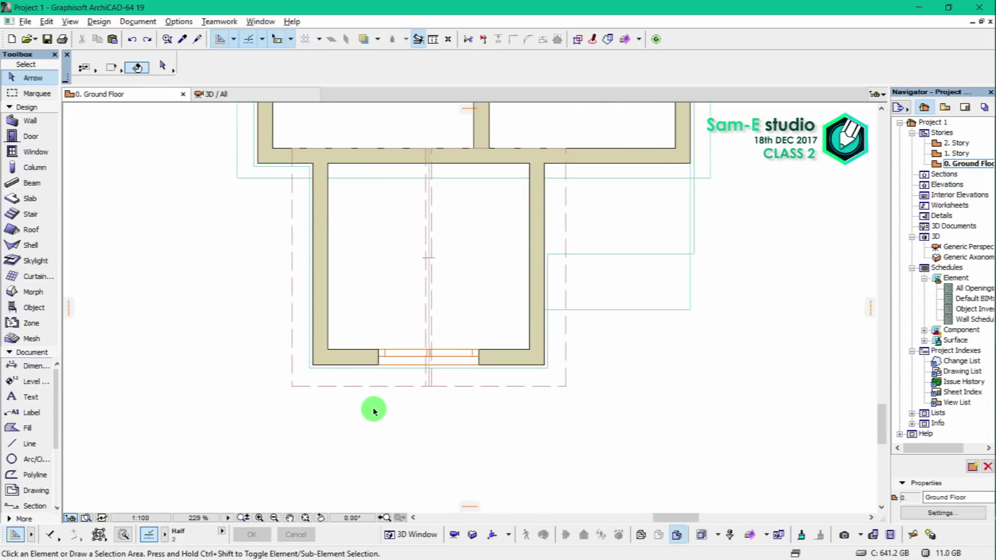
pyautogui.click(381, 352)
pyautogui.keyDown('alt'); pyautogui.click(377, 352); pyautogui.keyUp('alt')
pyautogui.scroll(-3, 493, 264)
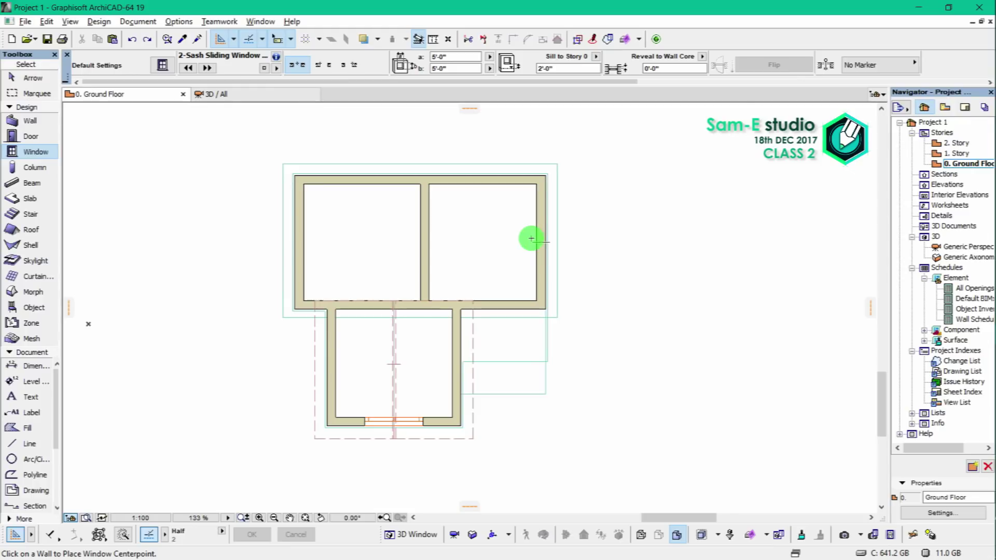
pyautogui.click(533, 239)
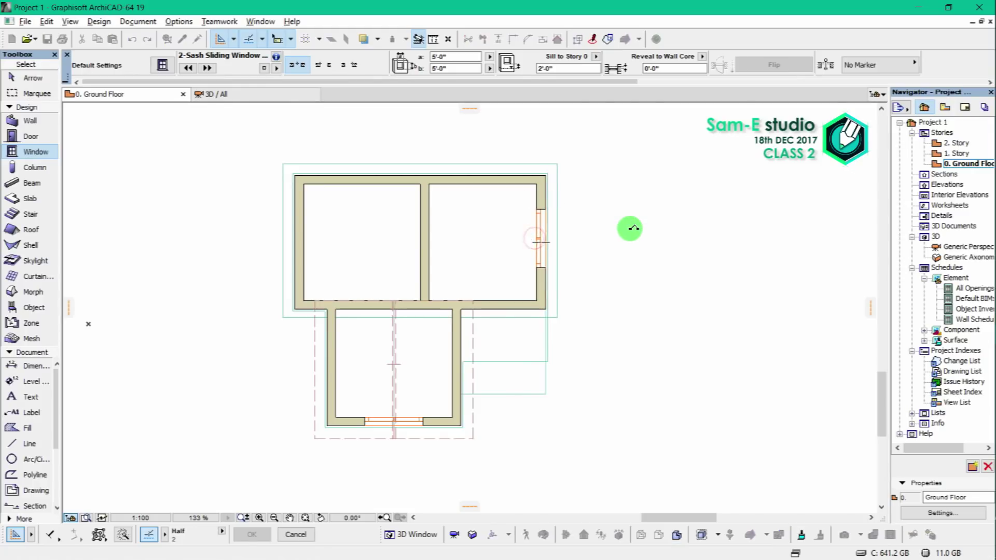
pyautogui.click(630, 229)
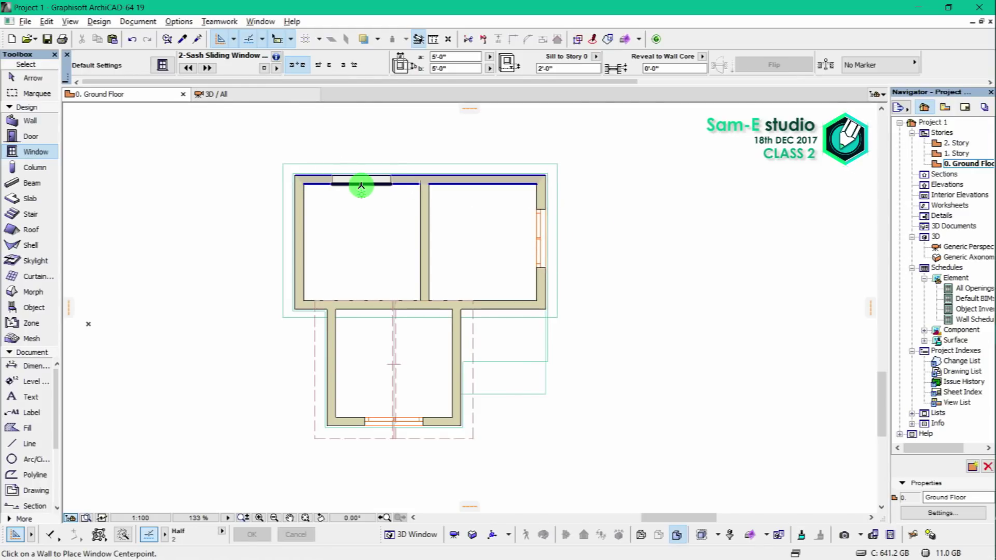
# Place a 5'-0" by 5'-0" 2-Sash Sliding Window in the back wall of each of the two rear rooms.
pyautogui.click(361, 184)
pyautogui.click(374, 137)
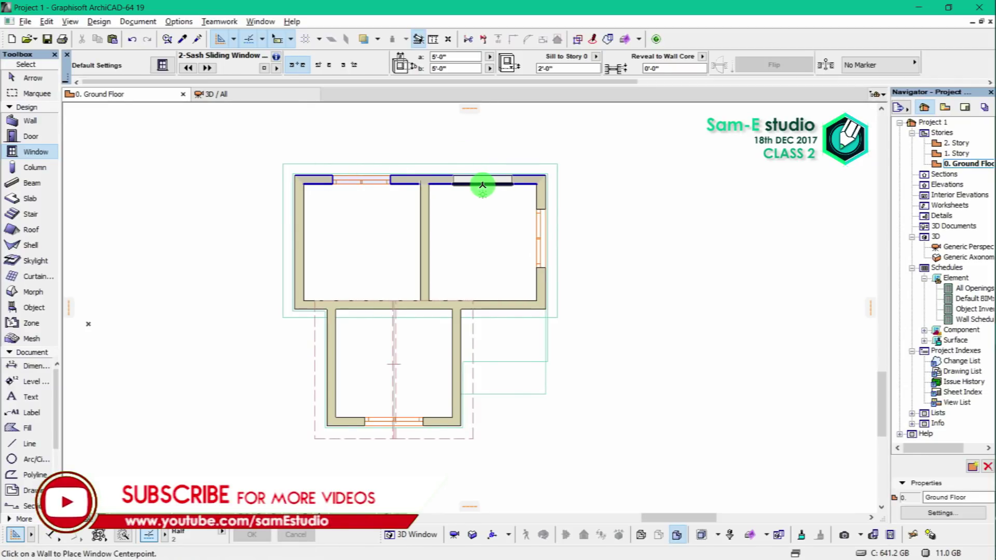
pyautogui.click(480, 185)
pyautogui.click(483, 134)
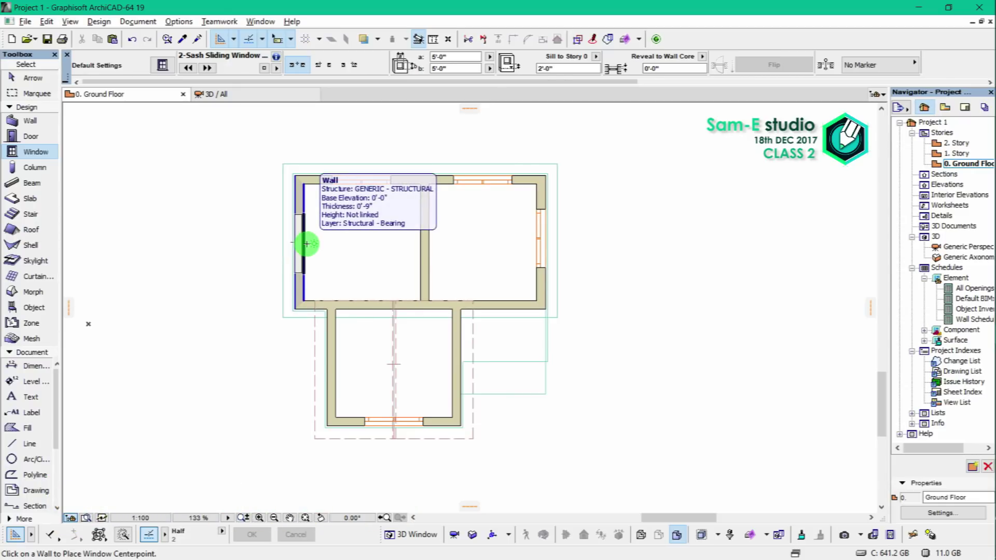
# Place another 2-Sash Sliding Window midway along the left-hand rear room's outer side wall, opening outward.
pyautogui.scroll(4, 308, 245)
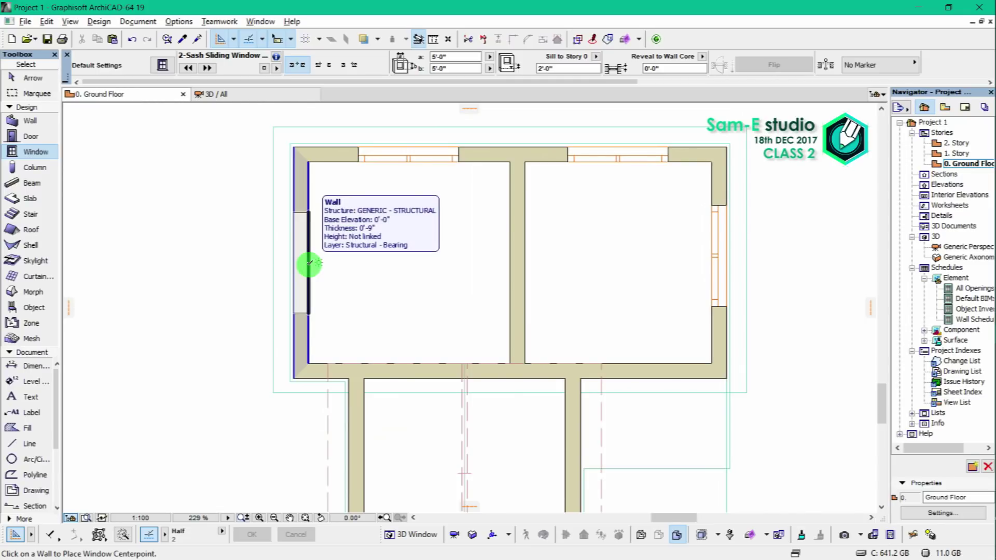
pyautogui.click(309, 262)
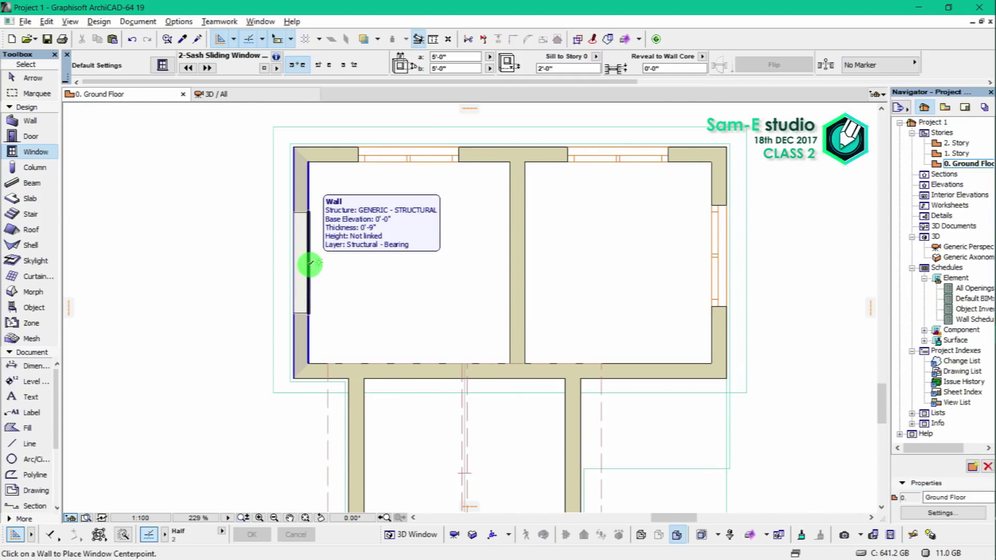
pyautogui.click(310, 263)
pyautogui.click(210, 248)
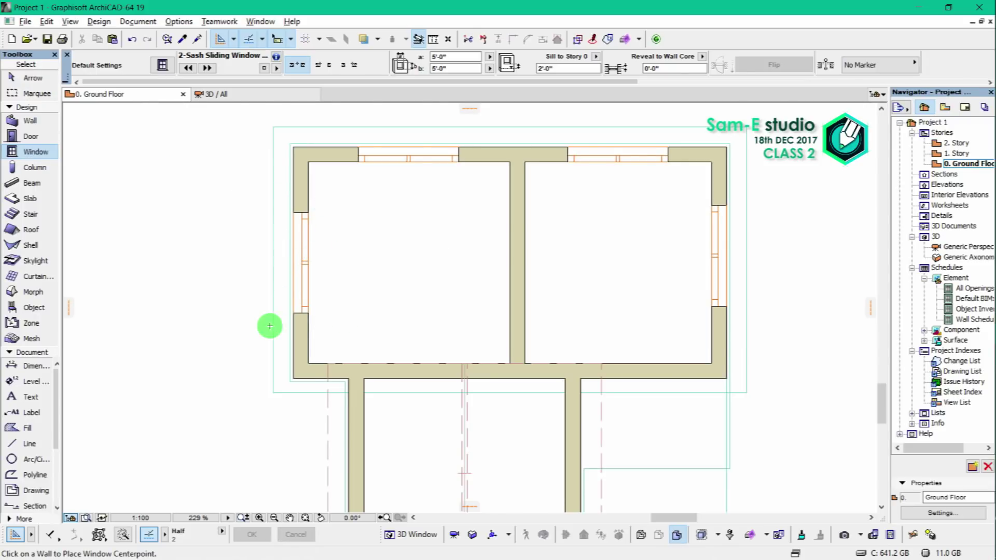
# In the 3D model, place a 2-Sash Sliding Window in the gabled wing's blank left side wall and leave window placement.
pyautogui.click(265, 96)
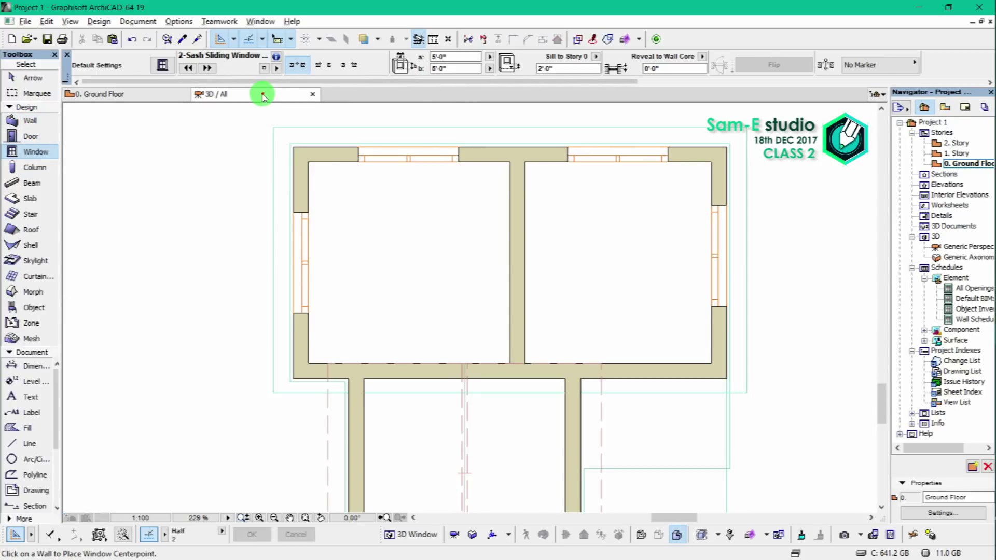
pyautogui.moveTo(333, 236); pyautogui.dragTo(437, 266)
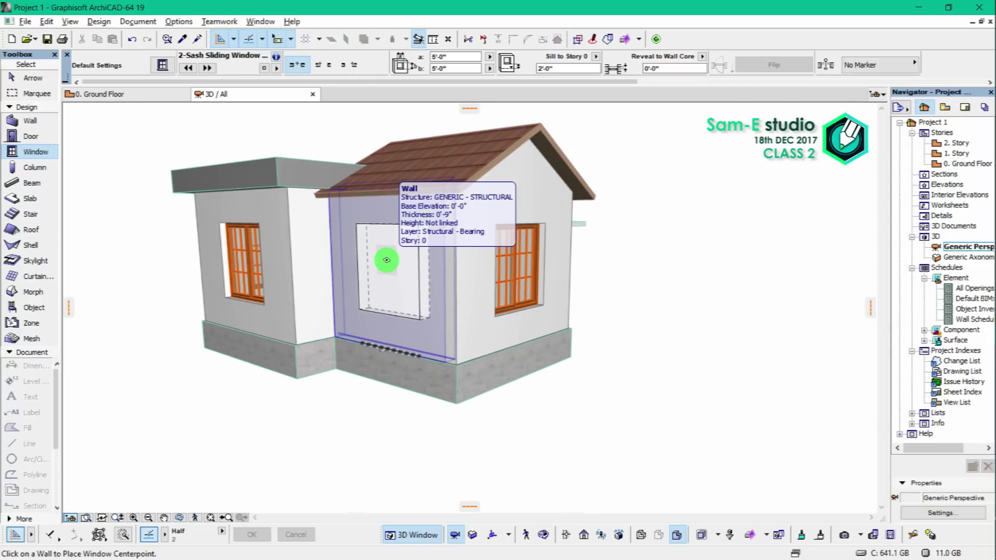
pyautogui.click(387, 260)
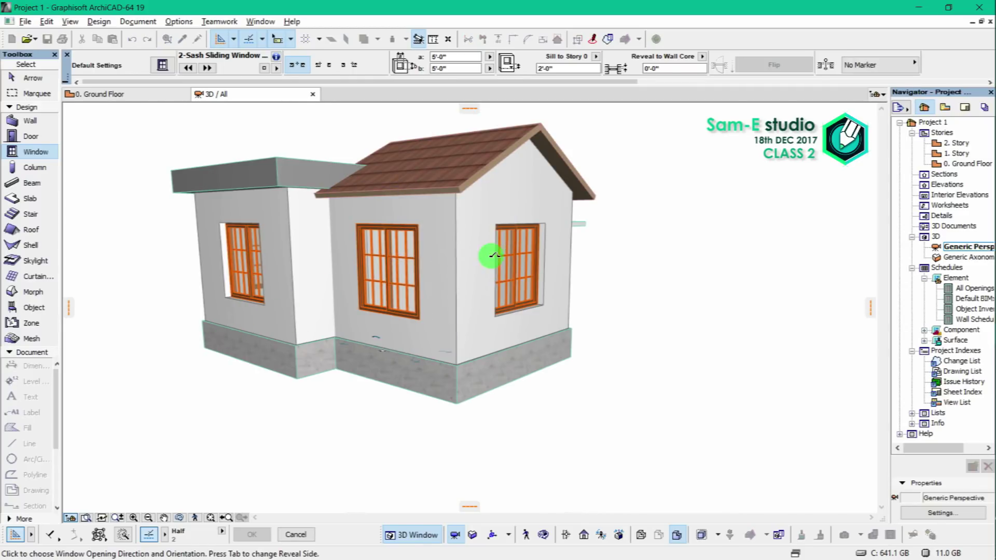
pyautogui.click(259, 230)
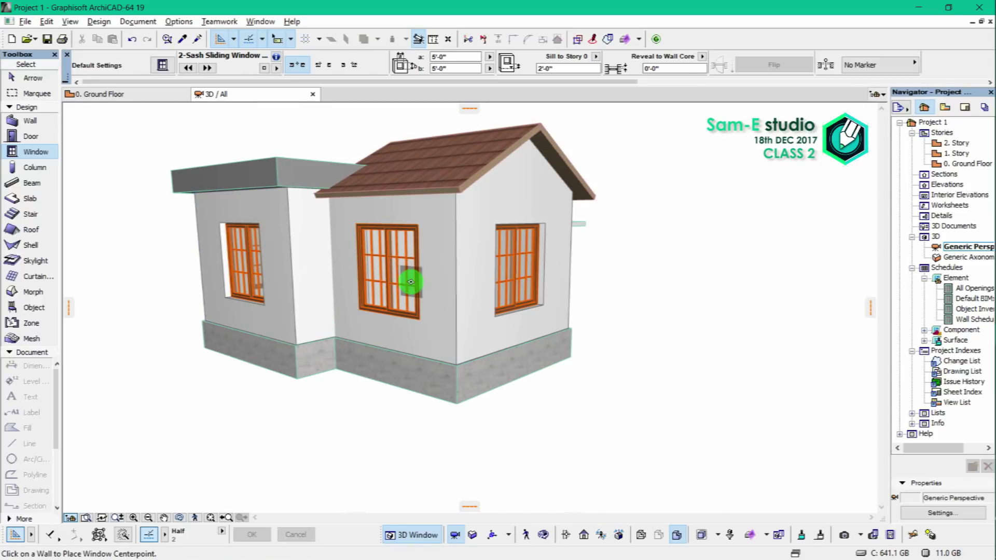
pyautogui.press('Escape')
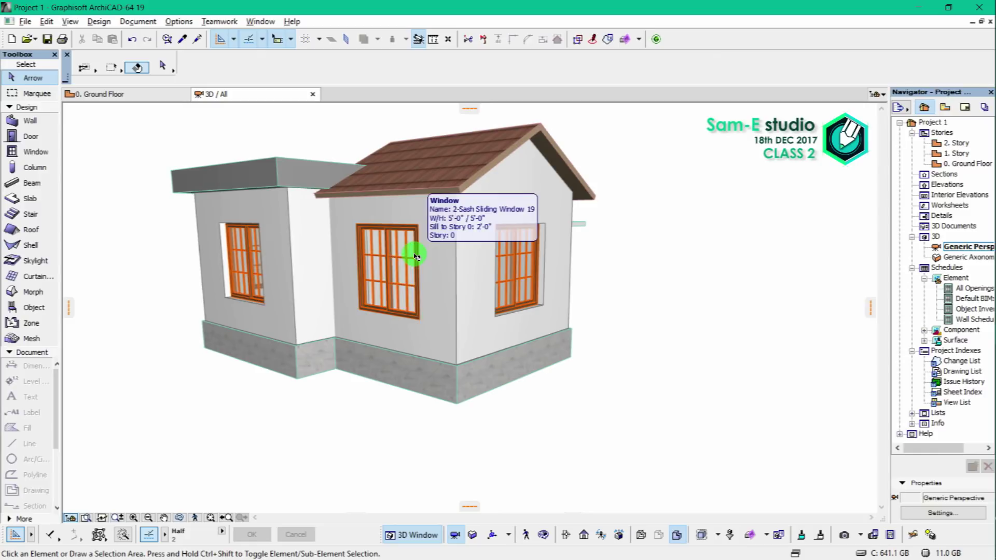
pyautogui.hotkey('ctrl', 'z')
# Return to the ground floor plan and set the default door to Arch Door with Transom 19 from Hinged Doors 19.
pyautogui.click(151, 95)
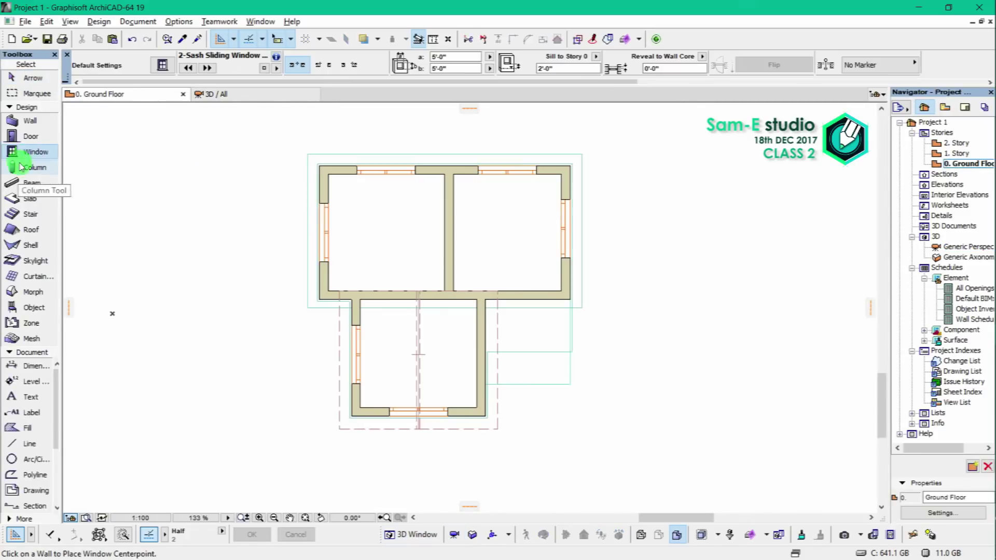
pyautogui.click(29, 137)
pyautogui.doubleClick(29, 139)
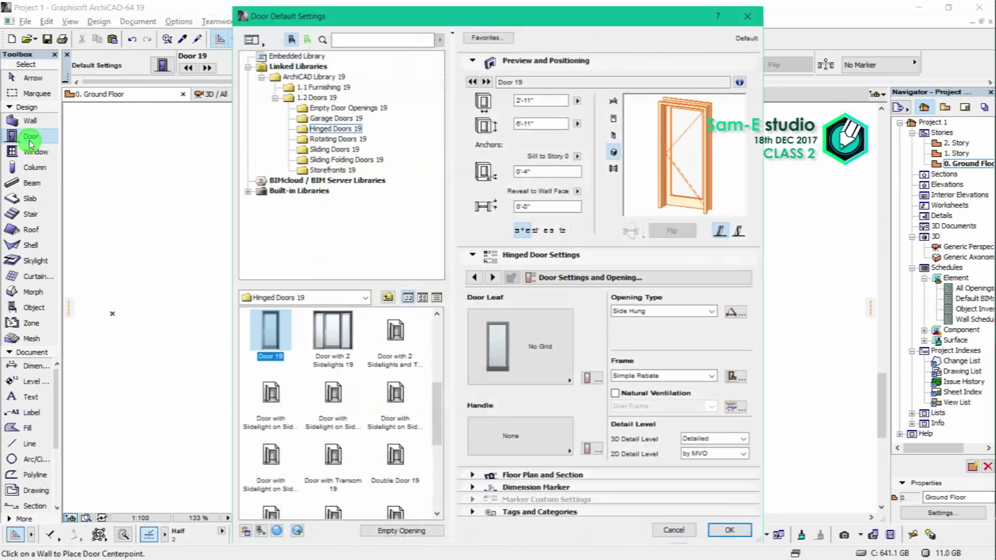
pyautogui.click(750, 16)
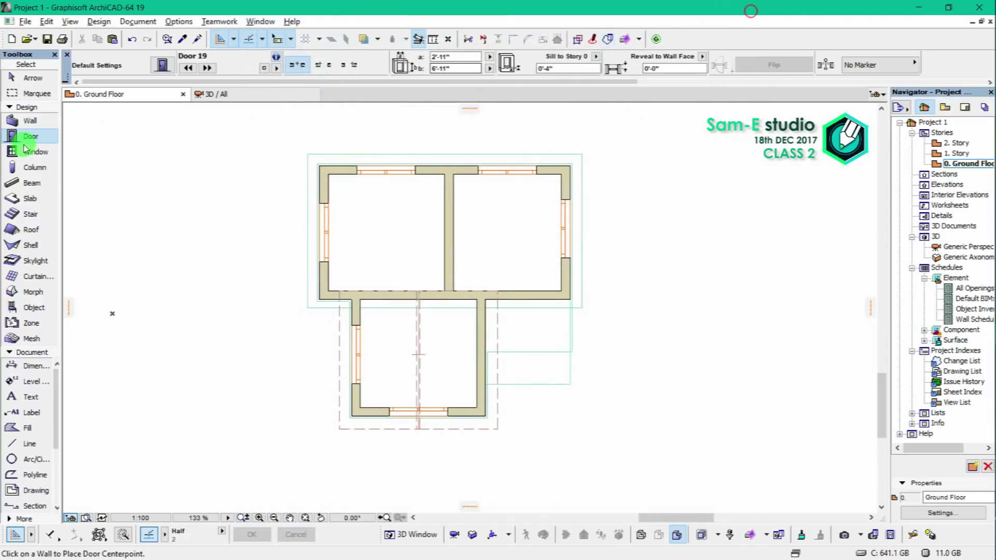
pyautogui.click(162, 65)
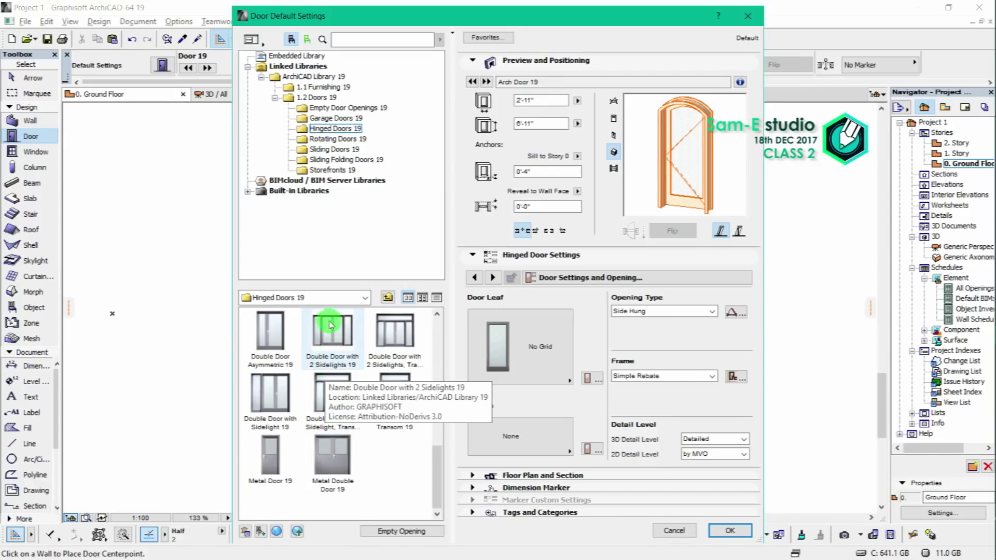
pyautogui.scroll(5, 332, 324)
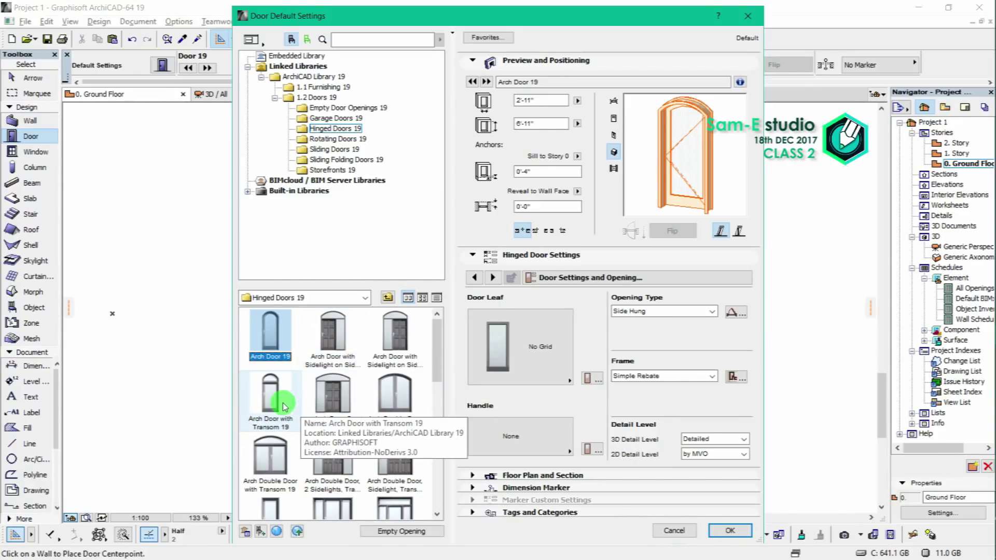
pyautogui.click(276, 400)
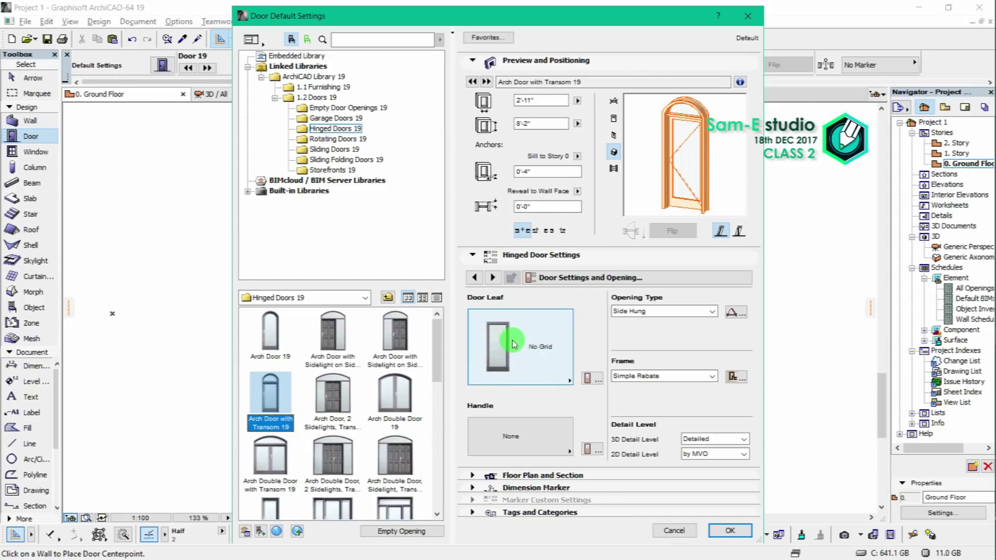
# Look through the empty opening, garage, hinged, rotating, sliding and sliding folding door folders of the linked library.
pyautogui.click(332, 108)
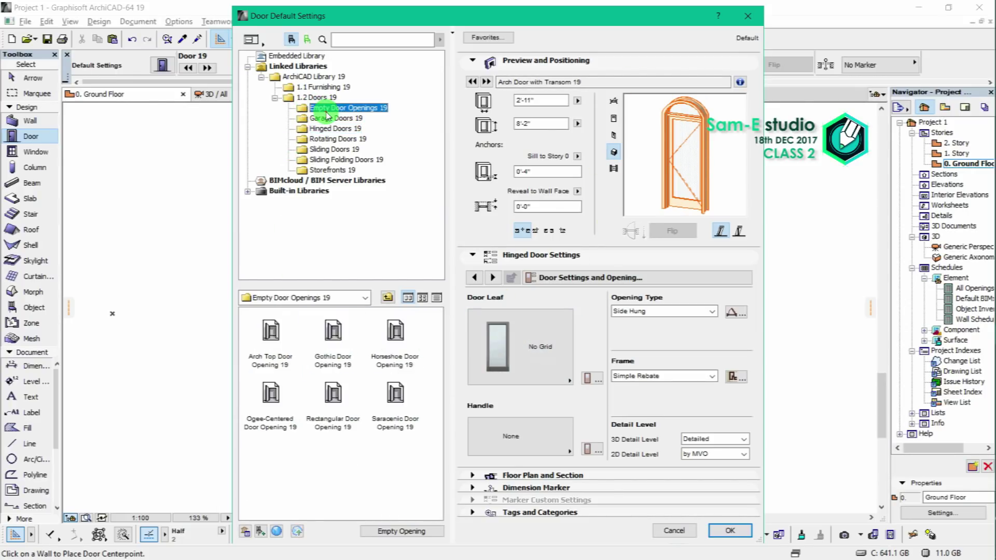
pyautogui.click(334, 119)
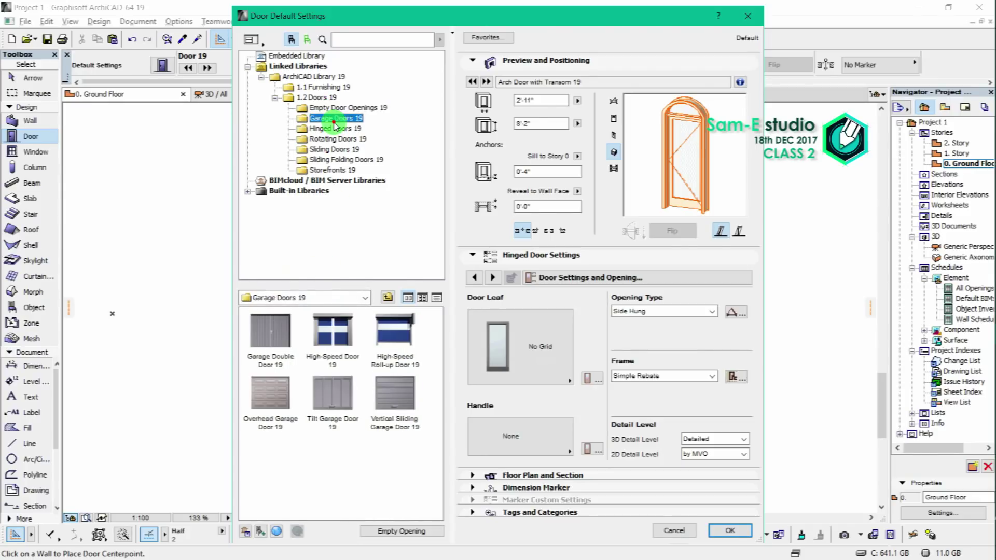
pyautogui.click(337, 128)
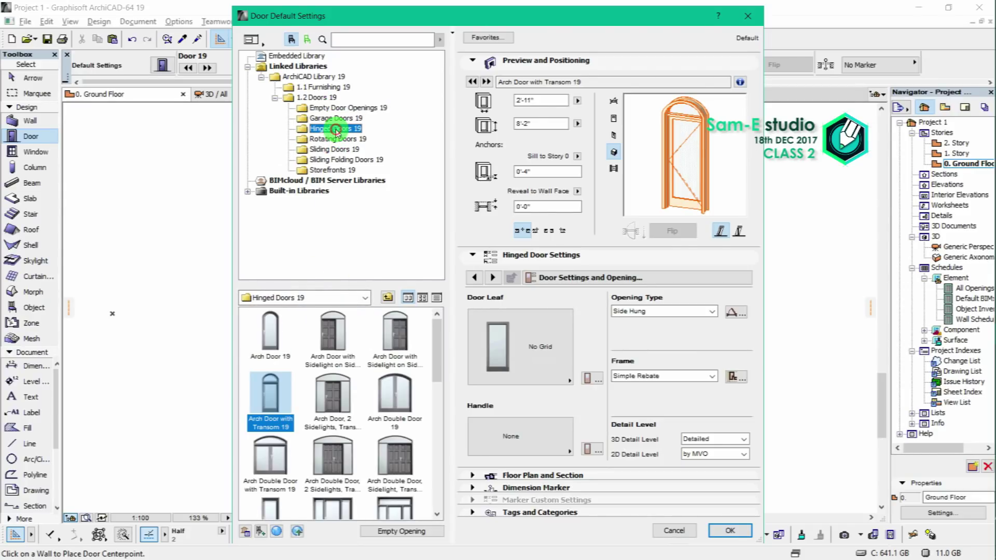
pyautogui.moveTo(437, 338)
pyautogui.mouseDown()
pyautogui.moveTo(428, 389)
pyautogui.moveTo(439, 478)
pyautogui.moveTo(439, 328)
pyautogui.mouseUp()
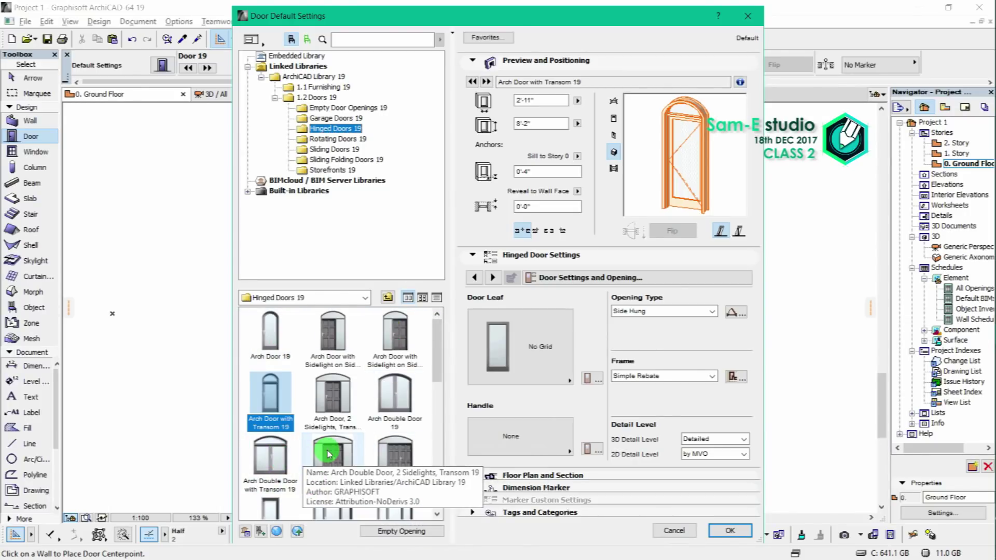
pyautogui.scroll(-2, 329, 455)
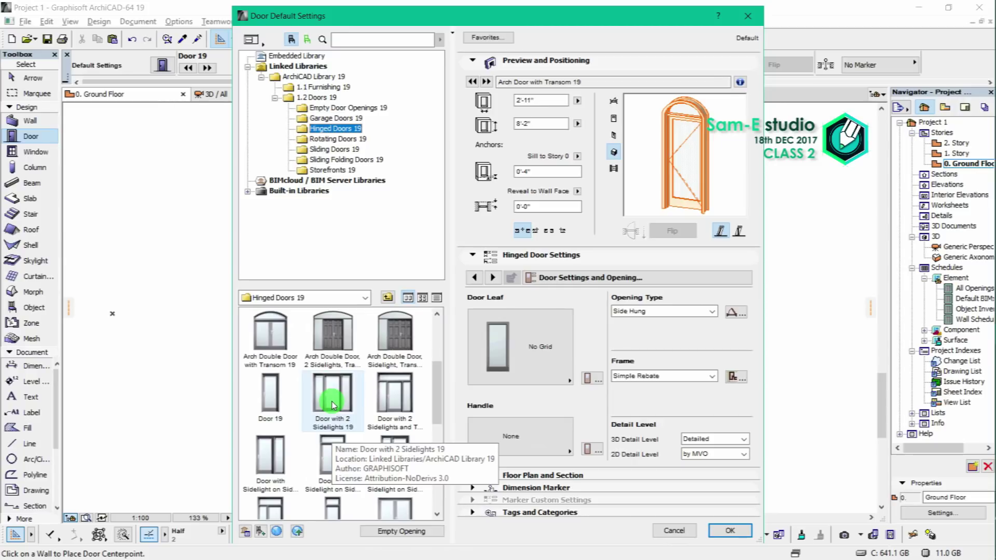
pyautogui.scroll(-2, 317, 447)
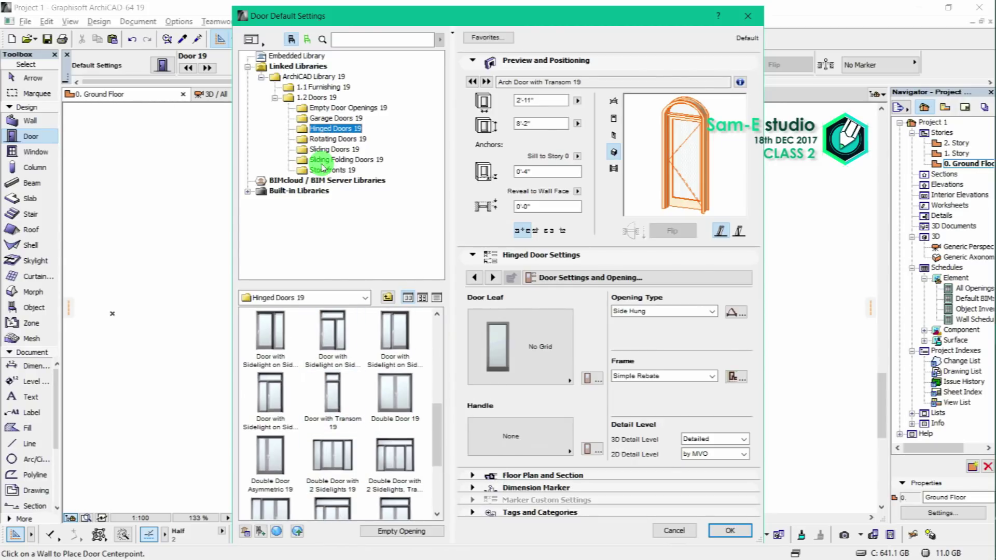
pyautogui.click(321, 140)
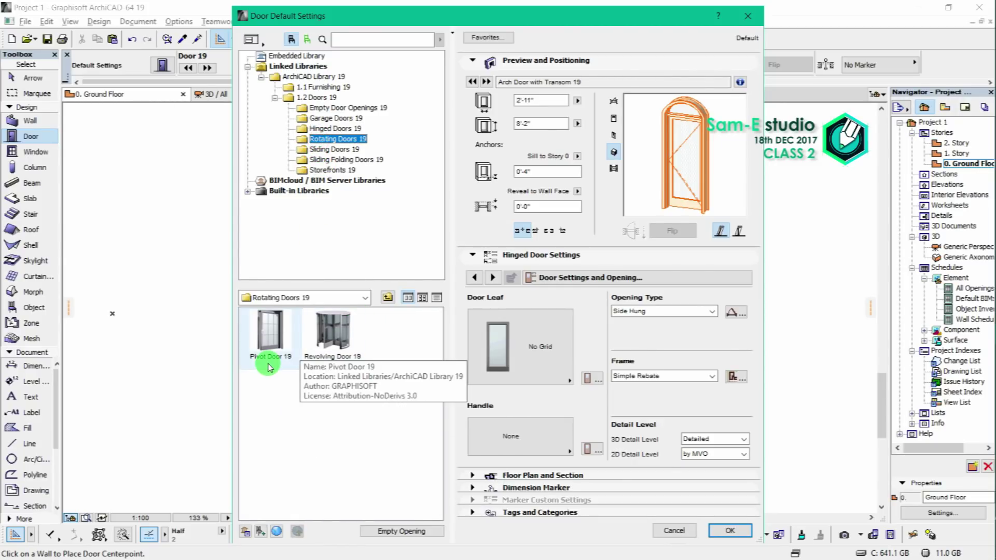
pyautogui.click(325, 150)
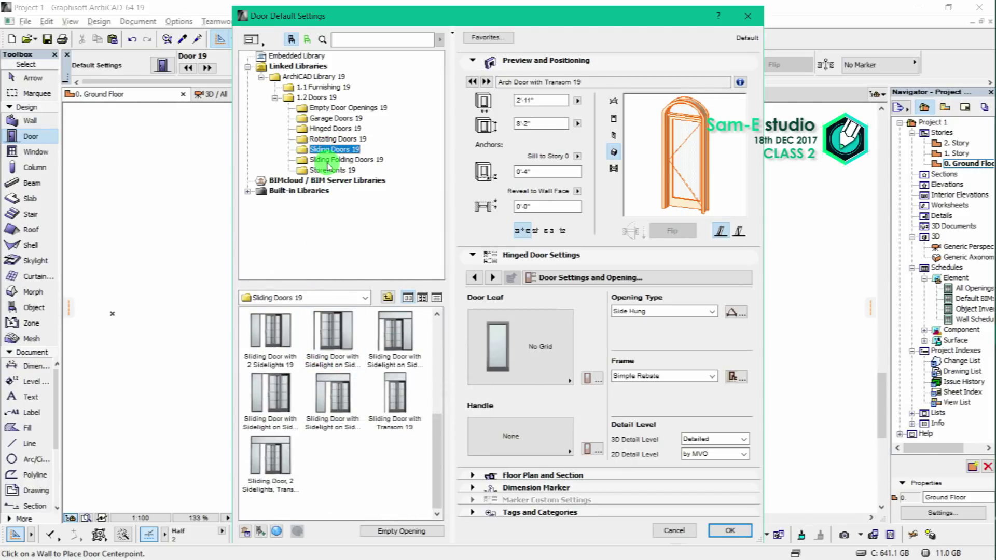
pyautogui.click(327, 161)
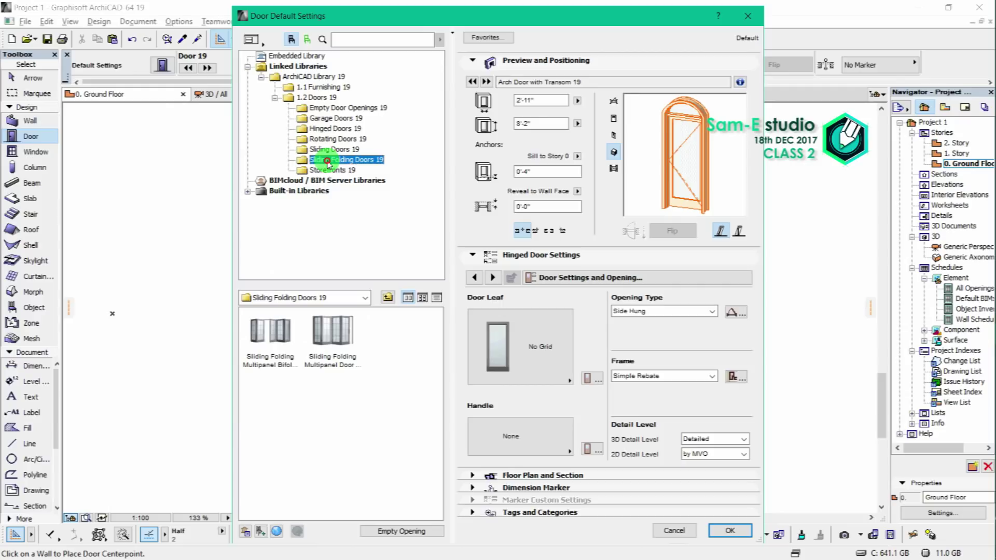
# Set the default door to Door 19 from Hinged Doors 19 and give it the Style 51 door leaf.
pyautogui.click(317, 128)
pyautogui.click(270, 343)
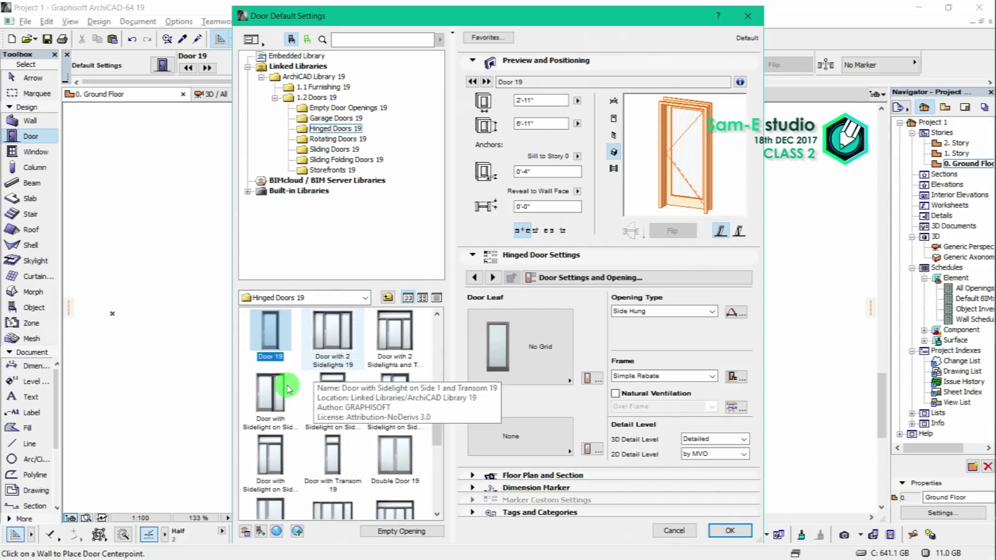
pyautogui.click(268, 347)
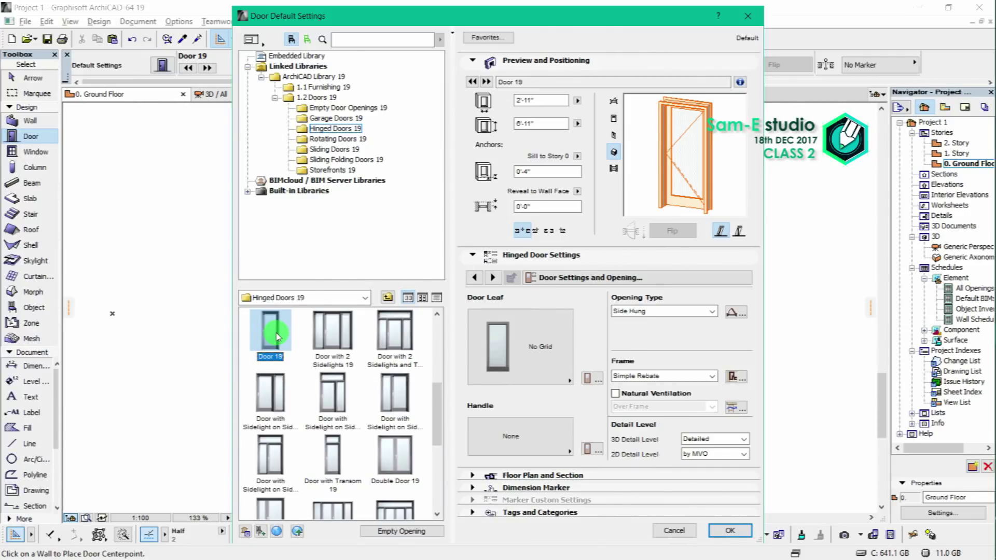
pyautogui.click(554, 363)
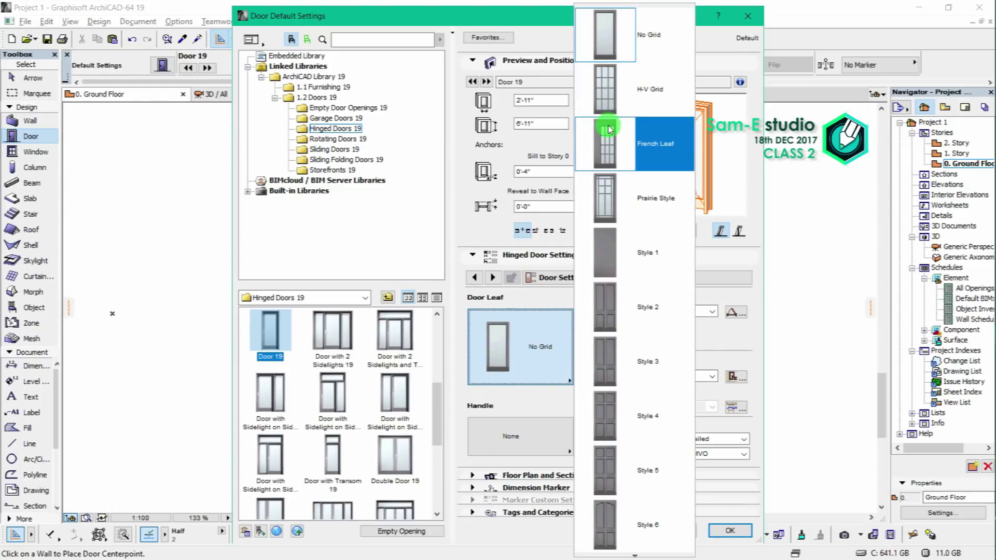
pyautogui.scroll(-2, 612, 275)
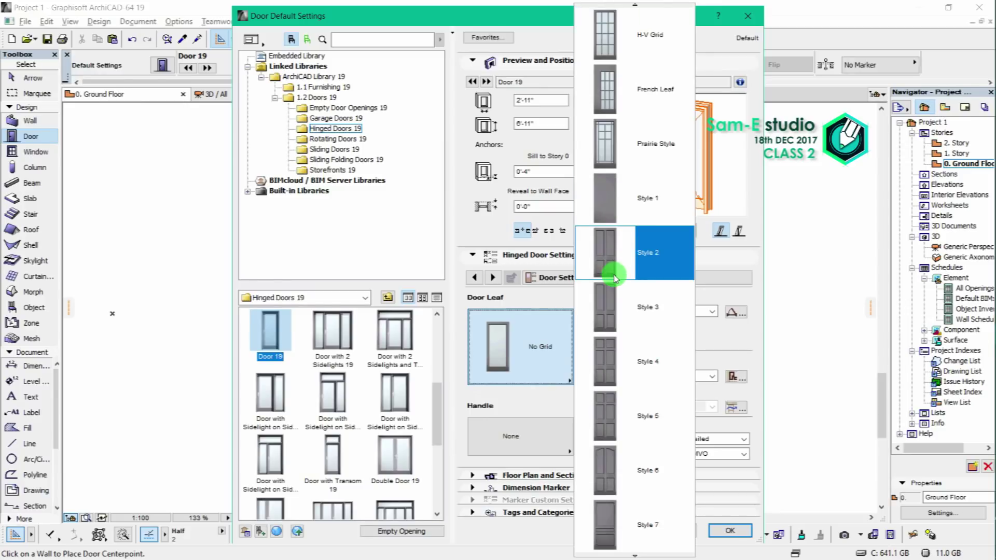
pyautogui.scroll(-15, 617, 293)
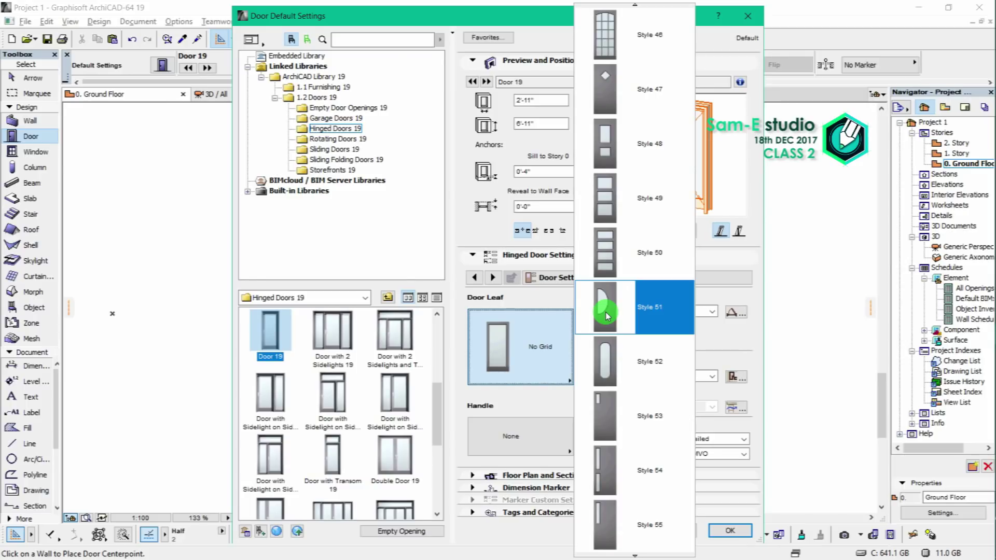
pyautogui.click(607, 315)
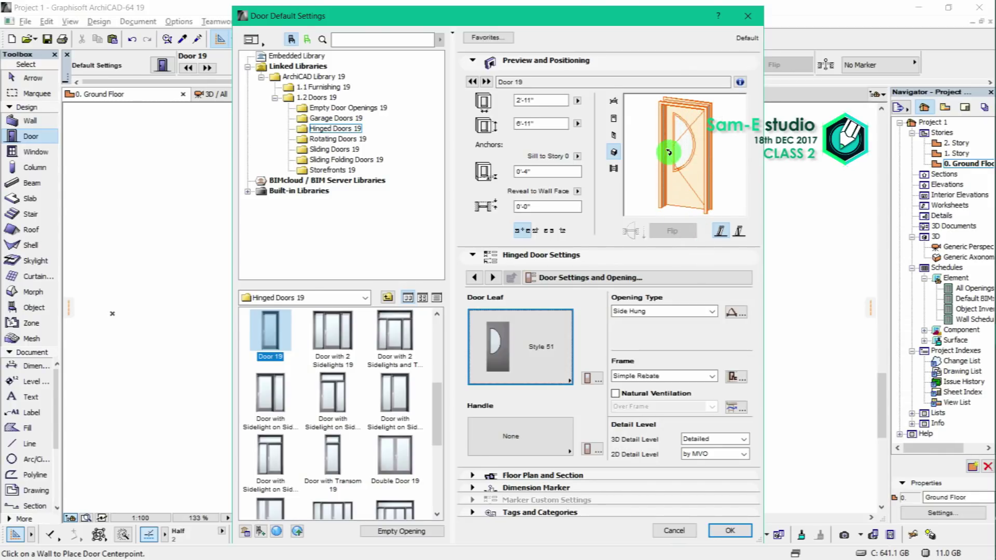
# Review the door's frame, natural ventilation, leaf and handle, and opening angle settings, and accept the door defaults.
pyautogui.click(493, 279)
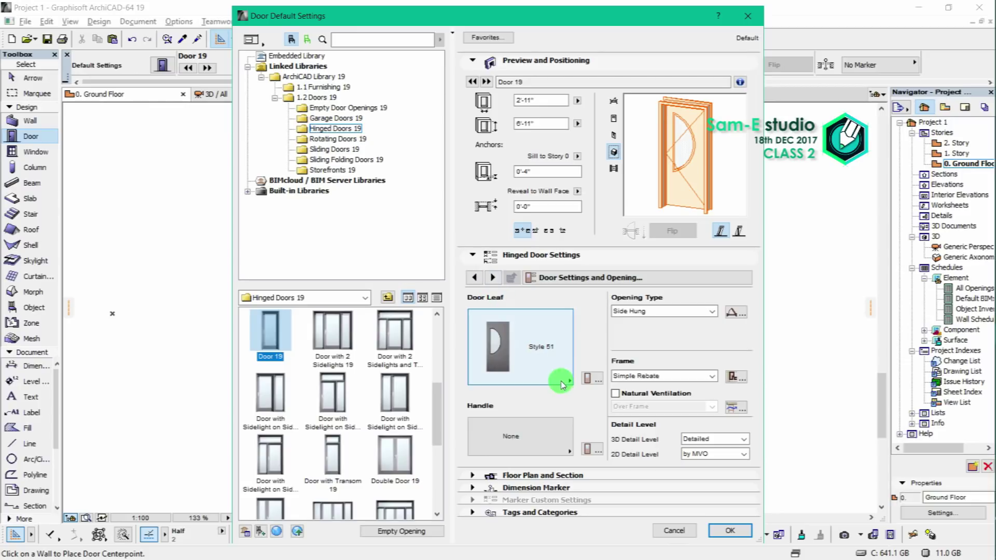
pyautogui.click(491, 278)
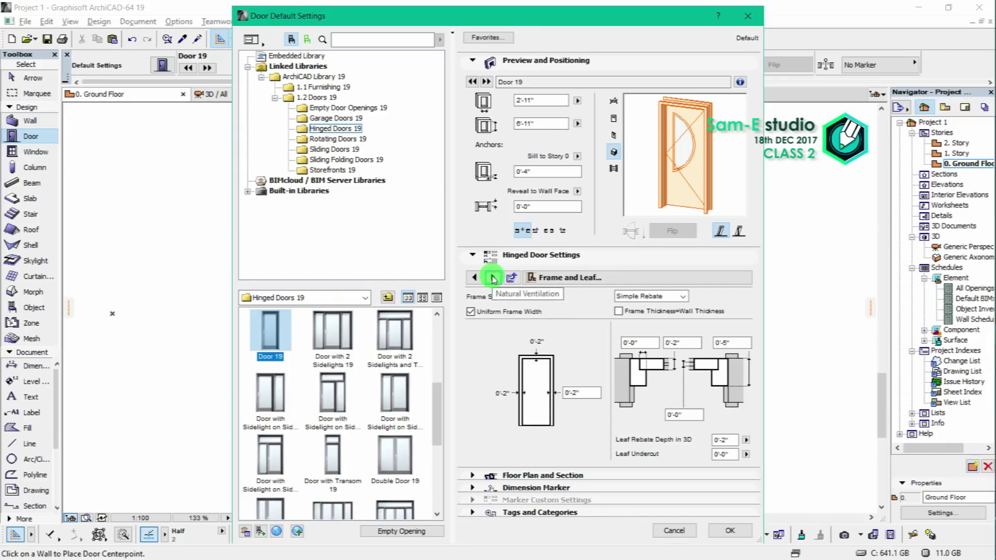
pyautogui.click(493, 279)
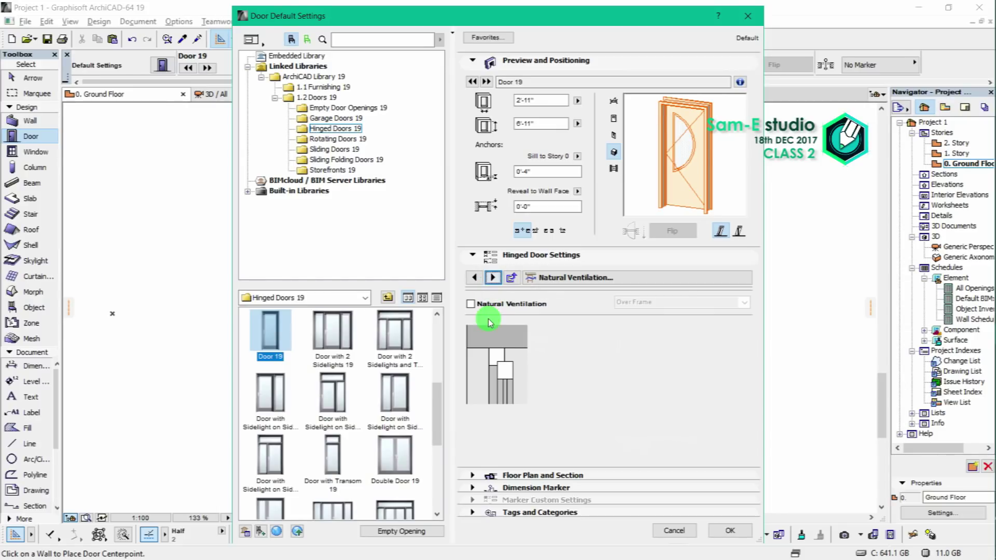
pyautogui.click(492, 279)
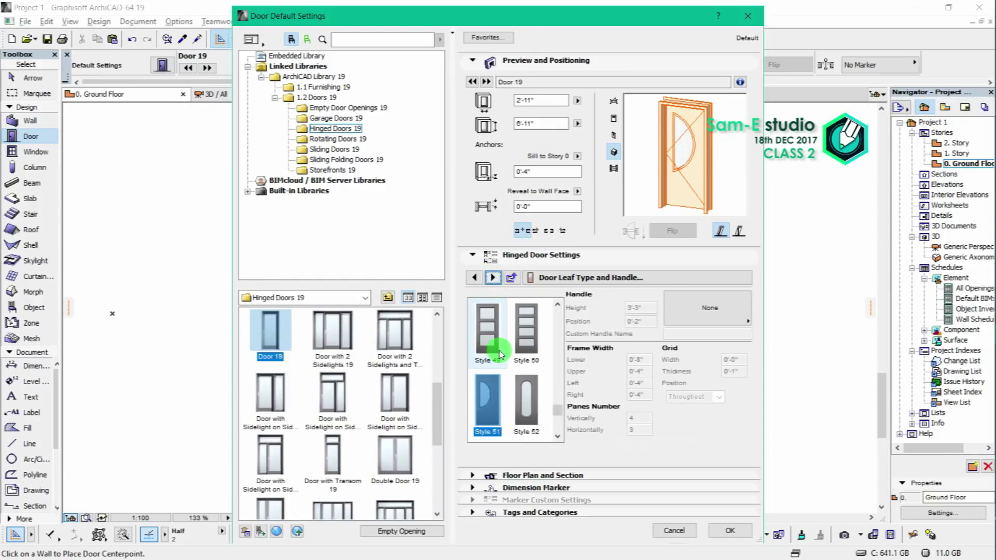
pyautogui.scroll(-2, 502, 365)
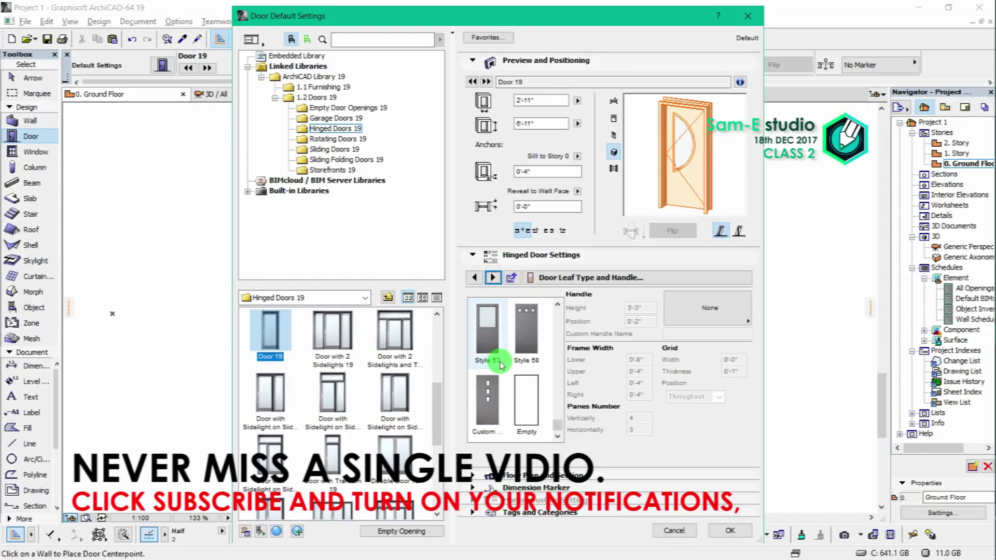
pyautogui.scroll(6, 501, 365)
pyautogui.scroll(10, 502, 365)
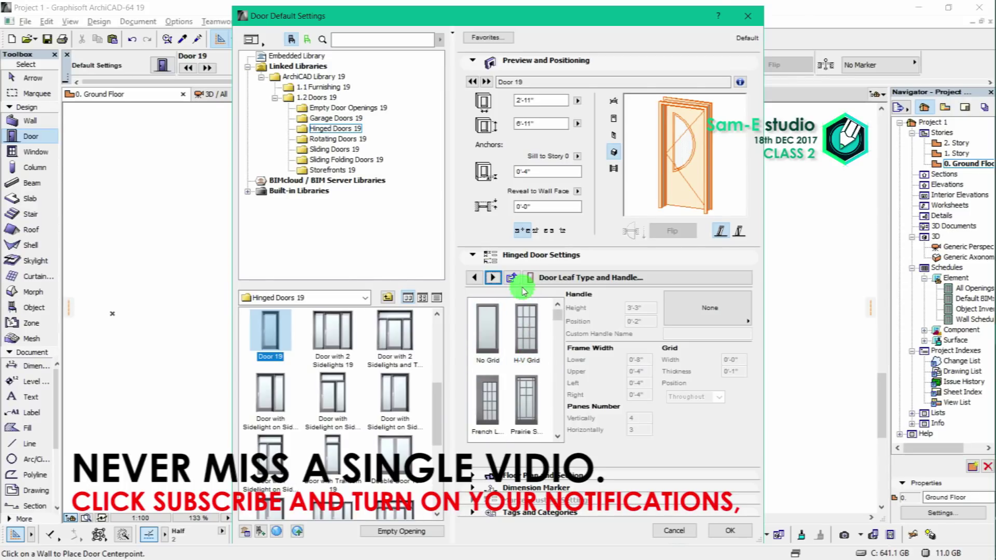
pyautogui.click(493, 279)
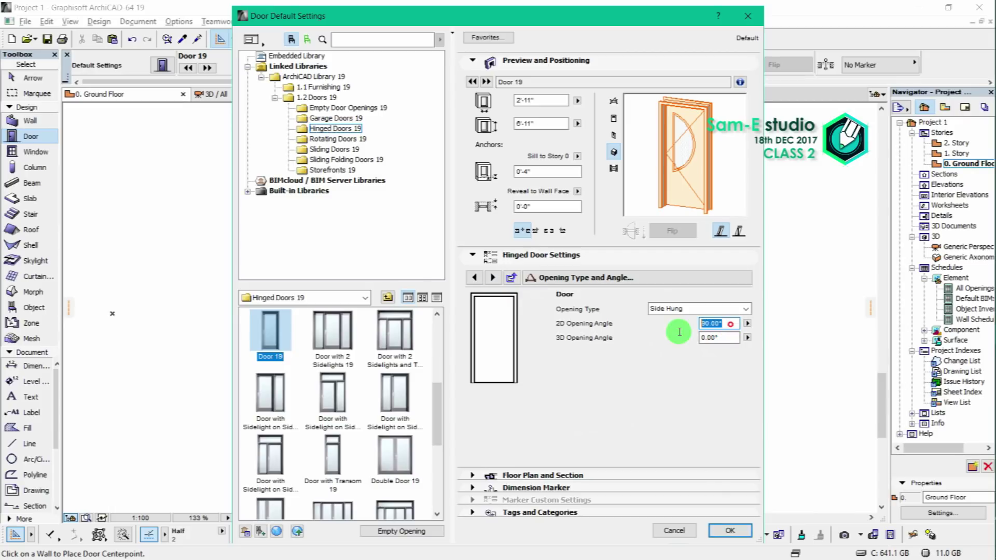
pyautogui.doubleClick(709, 338)
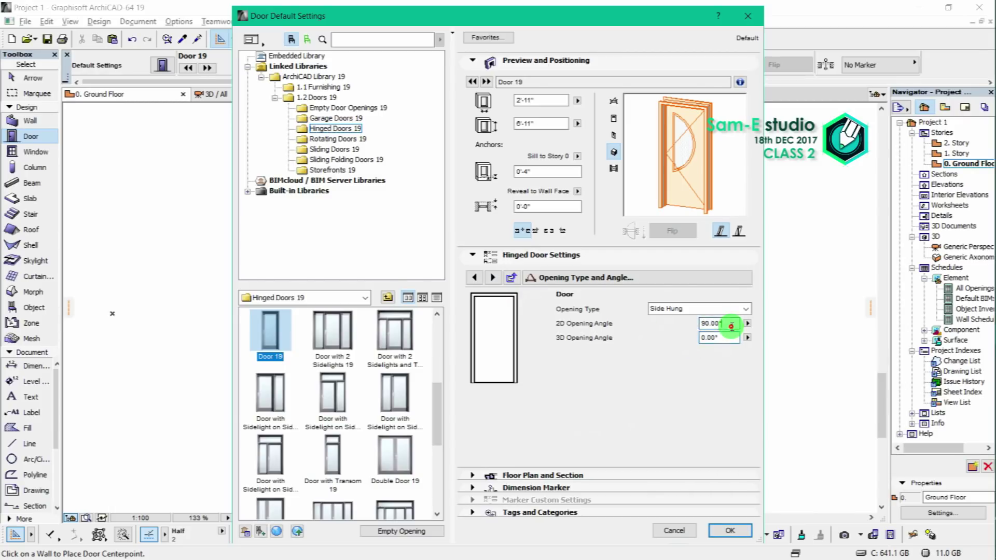
pyautogui.click(721, 325)
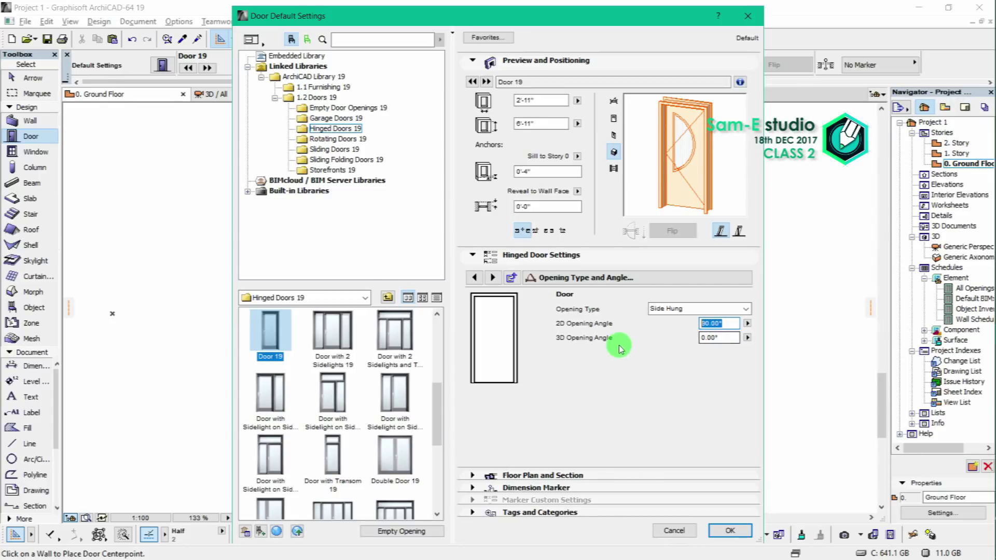
pyautogui.click(727, 326)
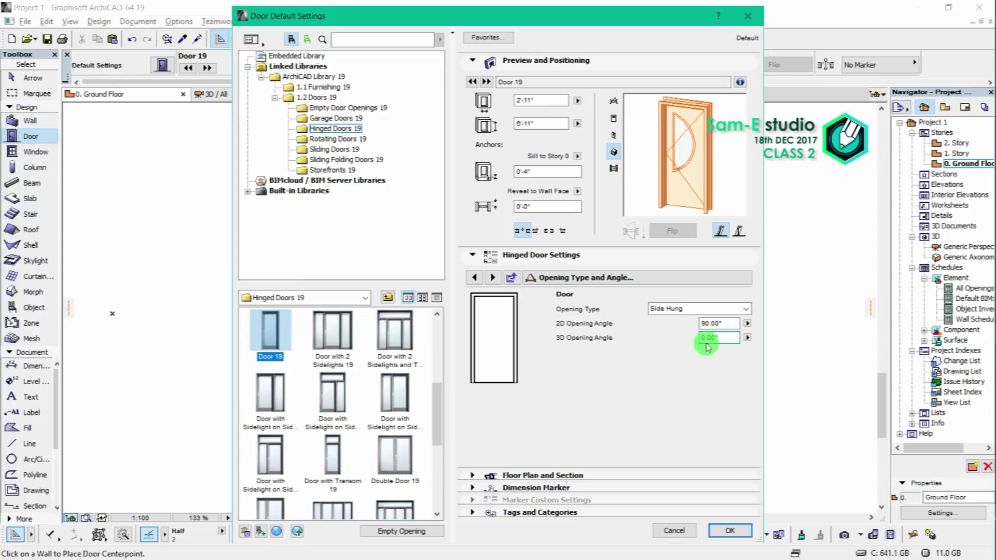
pyautogui.click(730, 532)
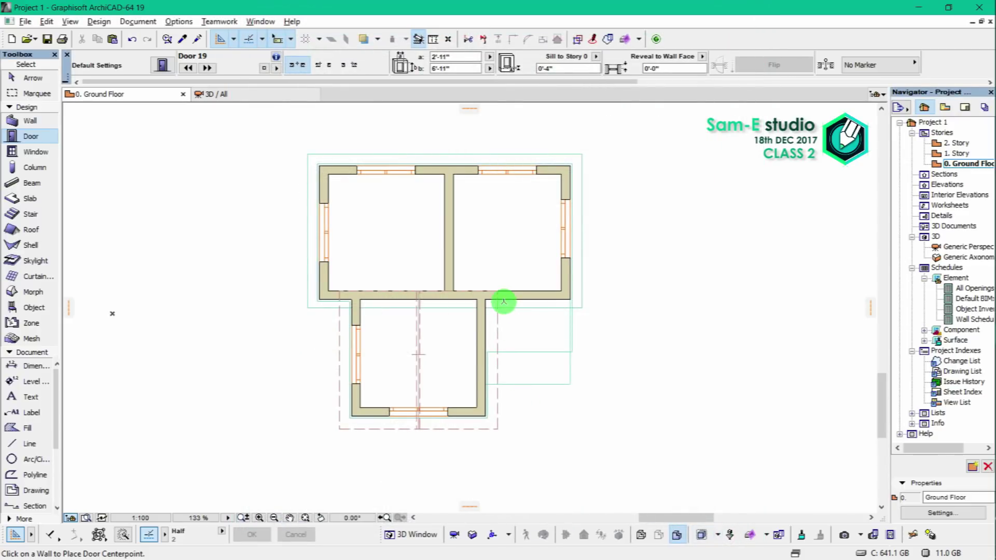
# Place Door 19 in the front wall of the right-hand rear room beside the gabled wing, opening inward, and leave door placement.
pyautogui.scroll(3, 518, 345)
pyautogui.click(521, 330)
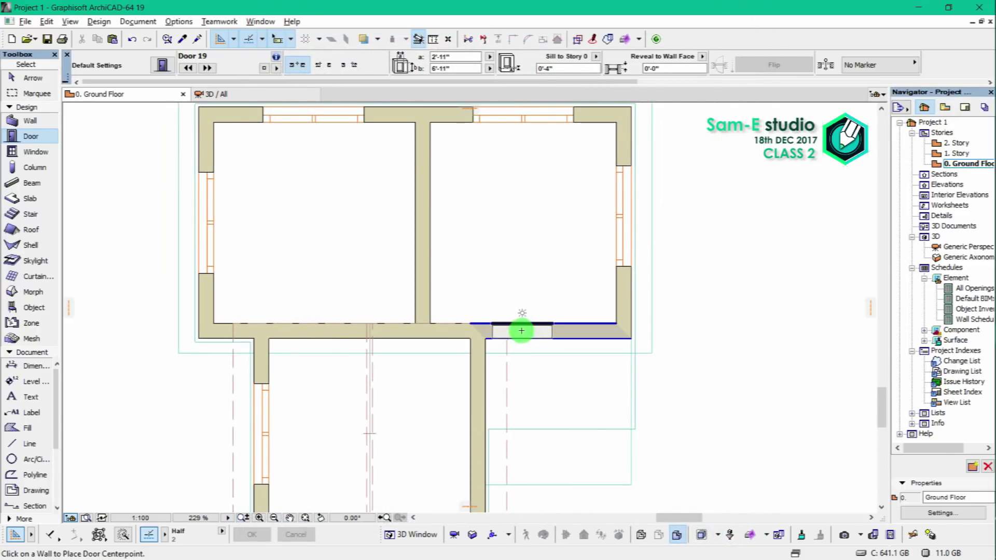
pyautogui.click(520, 331)
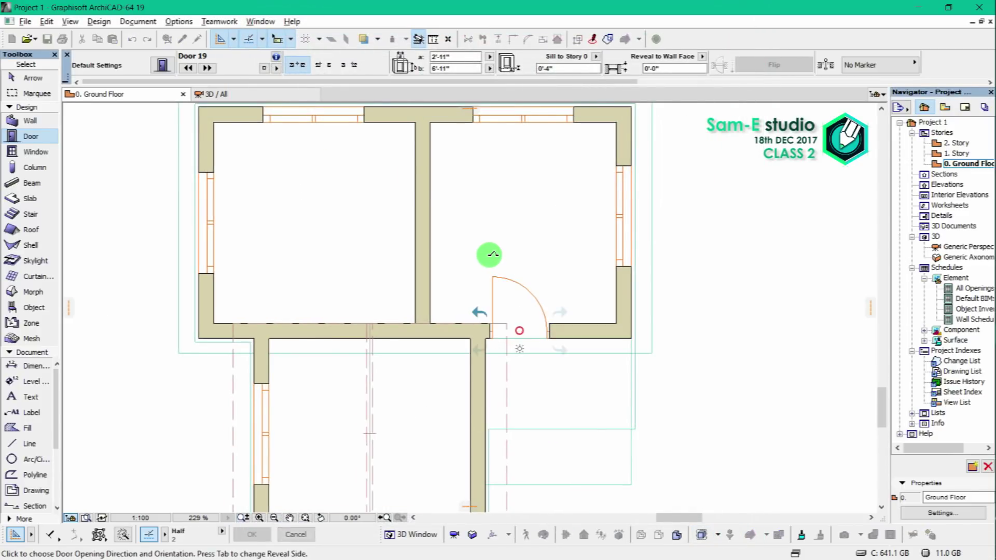
pyautogui.click(447, 298)
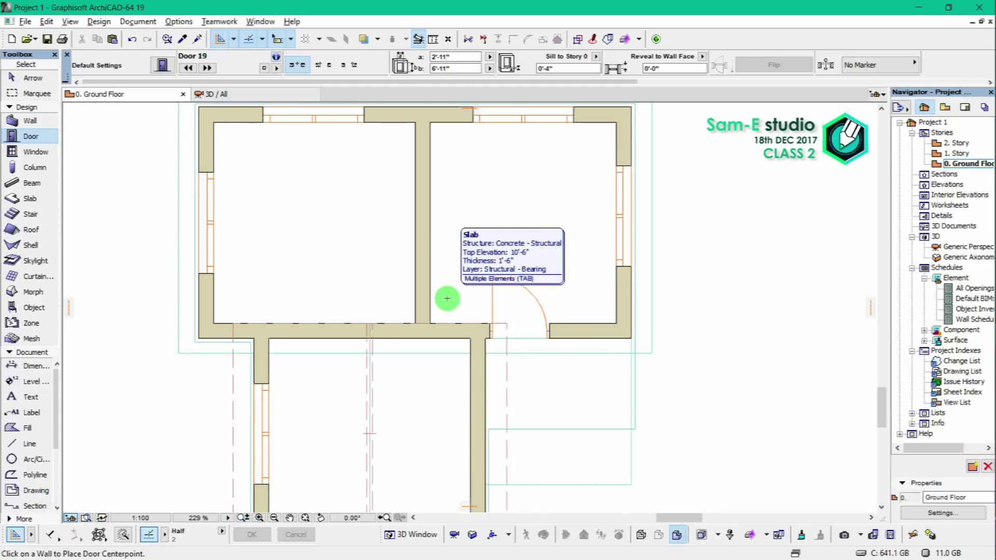
pyautogui.press('Escape')
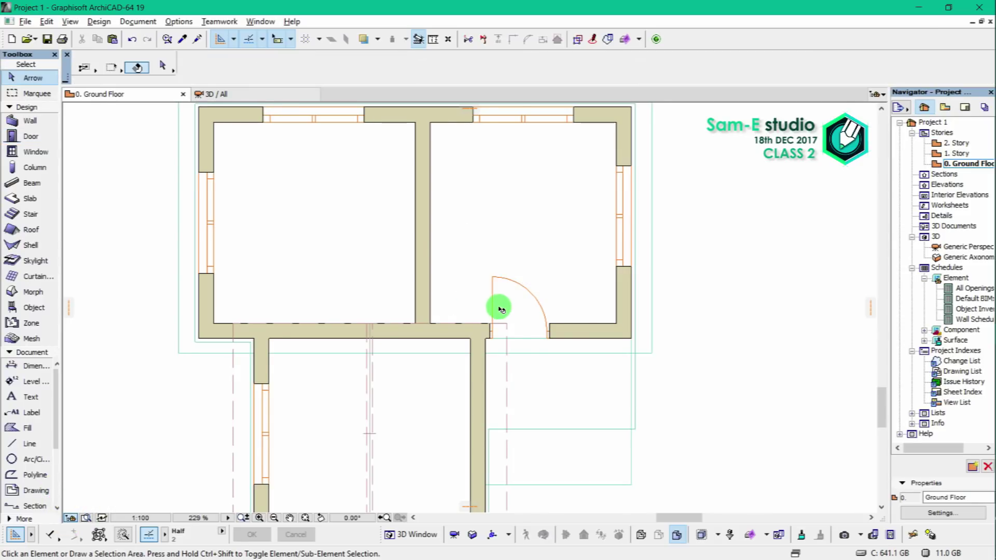
# Switch to the 3D model, examine the new entrance door under the porch canopy and select it.
pyautogui.click(494, 279)
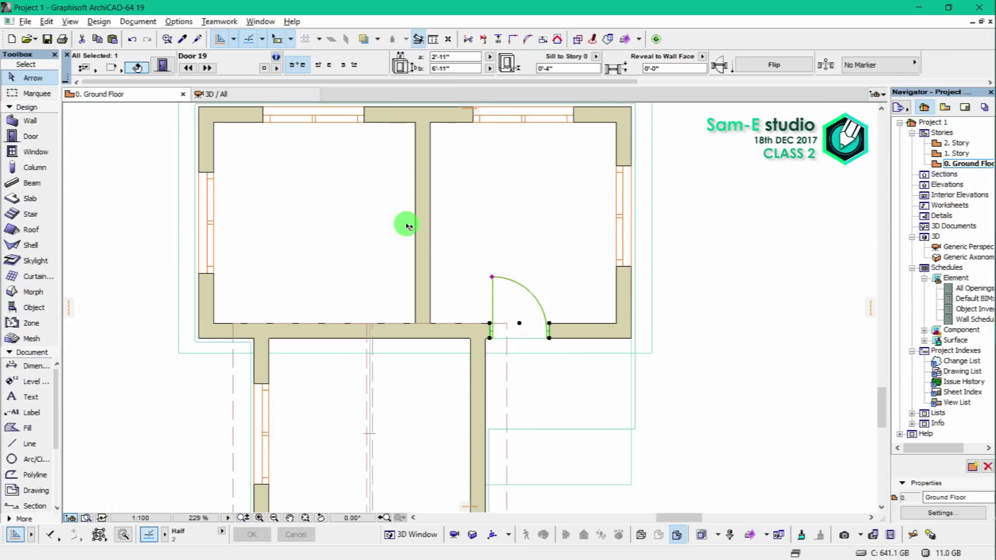
pyautogui.click(262, 94)
pyautogui.scroll(6, 493, 395)
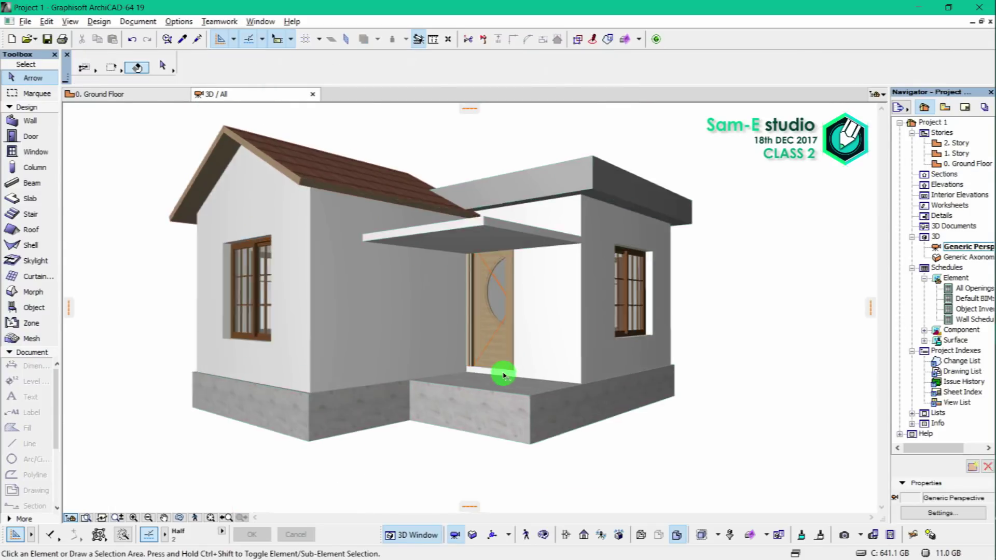
pyautogui.scroll(3, 490, 295)
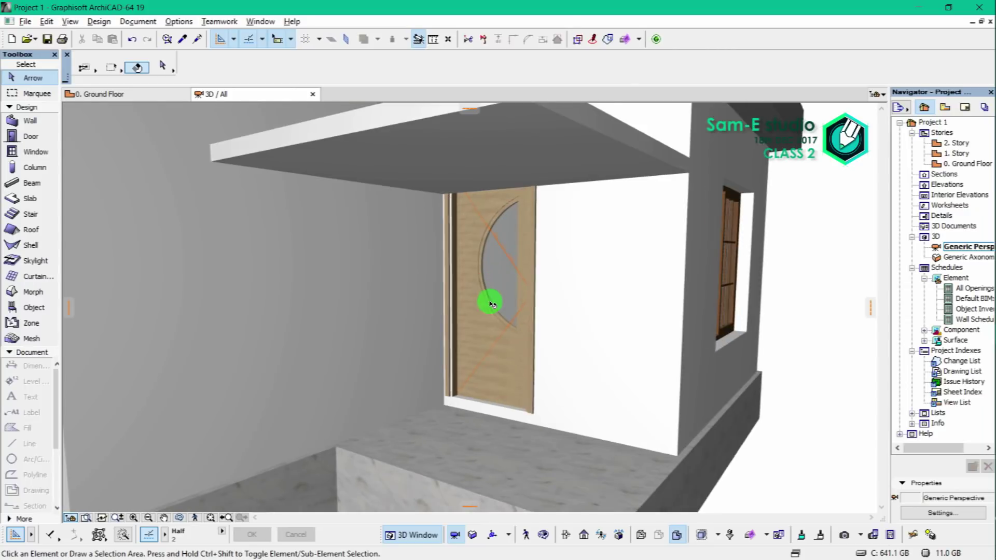
pyautogui.click(494, 334)
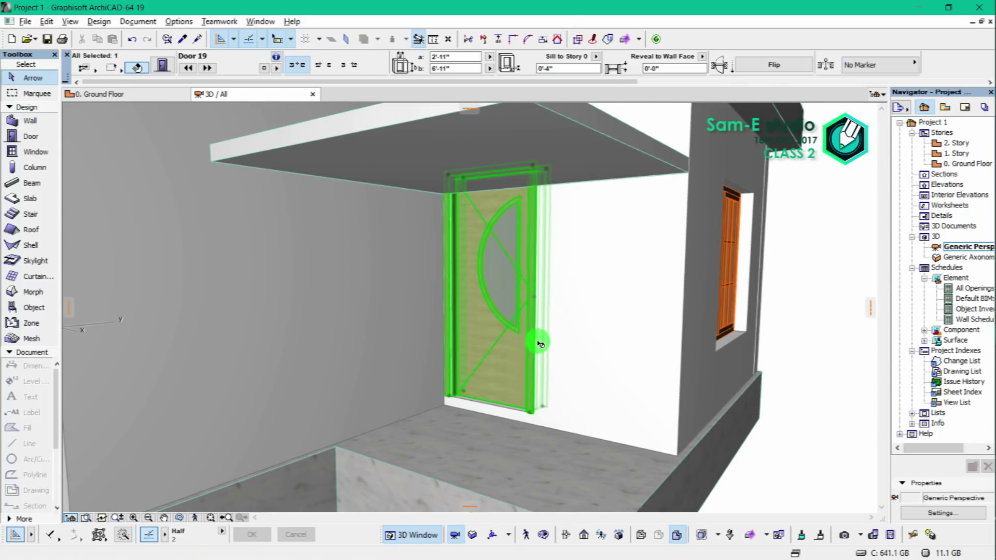
pyautogui.scroll(-5, 533, 378)
pyautogui.scroll(2, 533, 415)
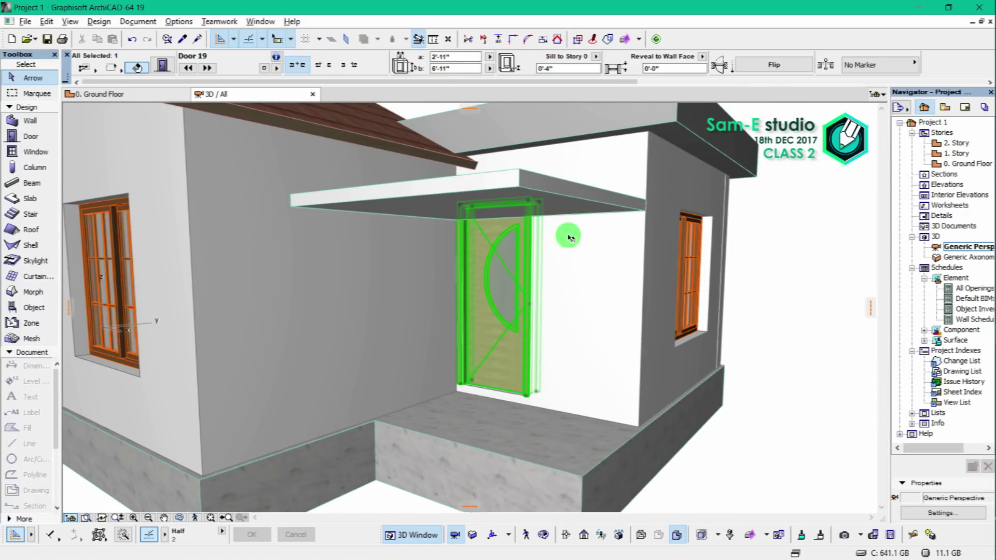
# Set the selected entrance door's sill height to Story 0 to 0'-0" and clear the selection.
pyautogui.click(575, 69)
pyautogui.write('0')
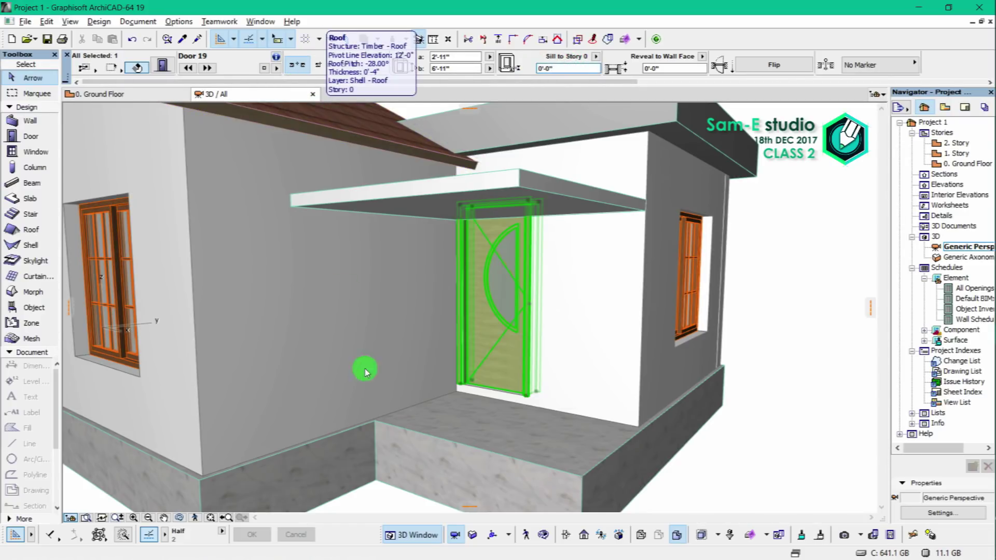
pyautogui.press('Return')
pyautogui.click(800, 228)
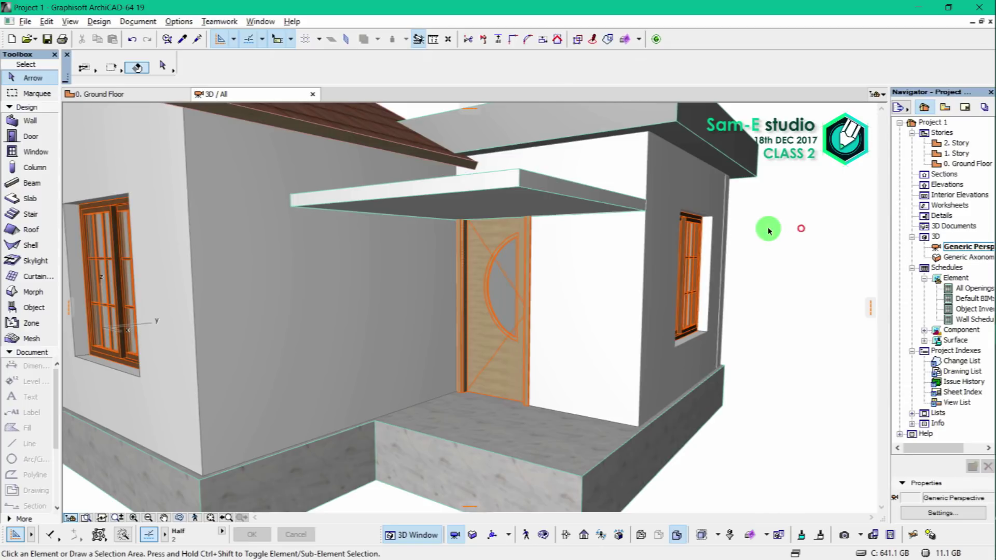
# Select the entrance door under the porch canopy and set its 3D opening angle to 45°.
pyautogui.click(493, 307)
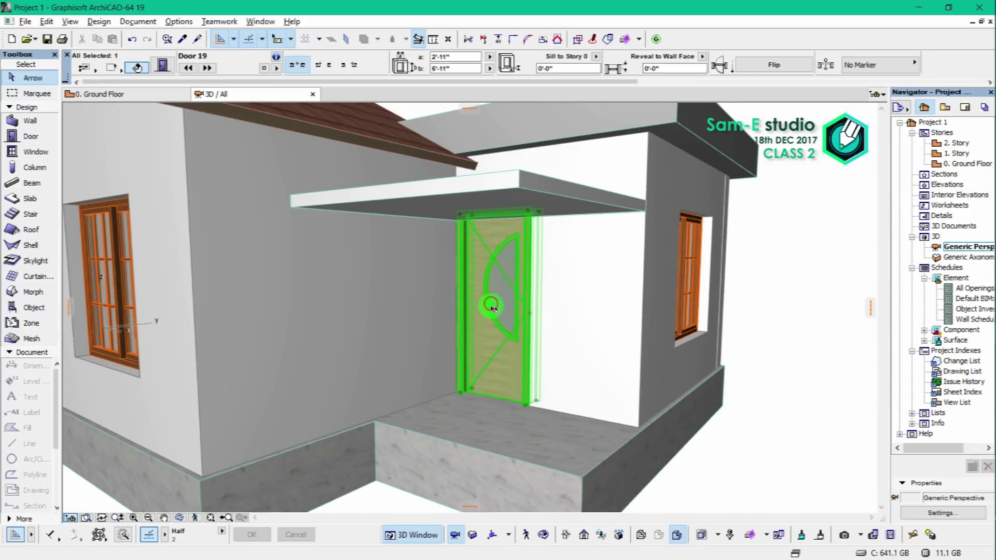
pyautogui.scroll(5, 493, 311)
pyautogui.scroll(-5, 499, 335)
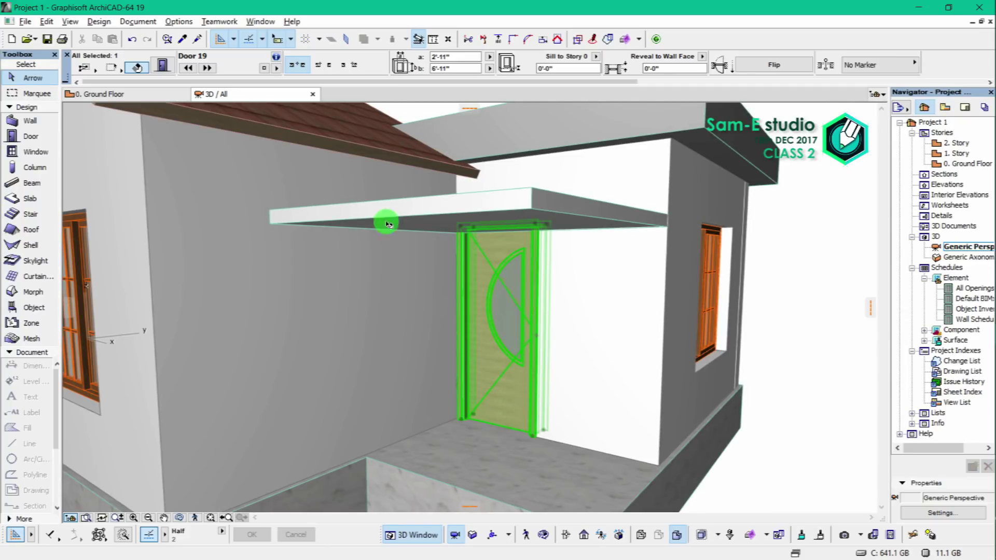
pyautogui.click(157, 63)
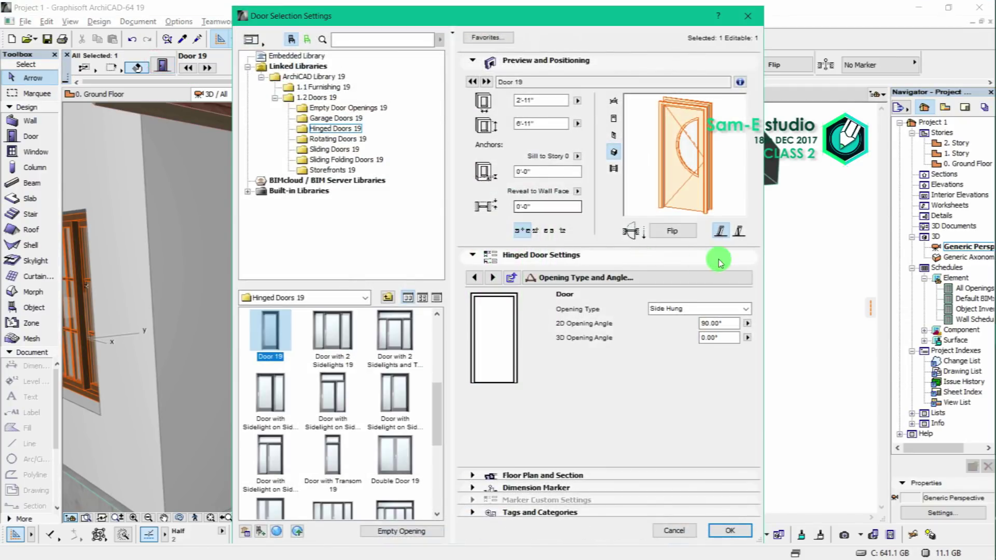
pyautogui.click(726, 336)
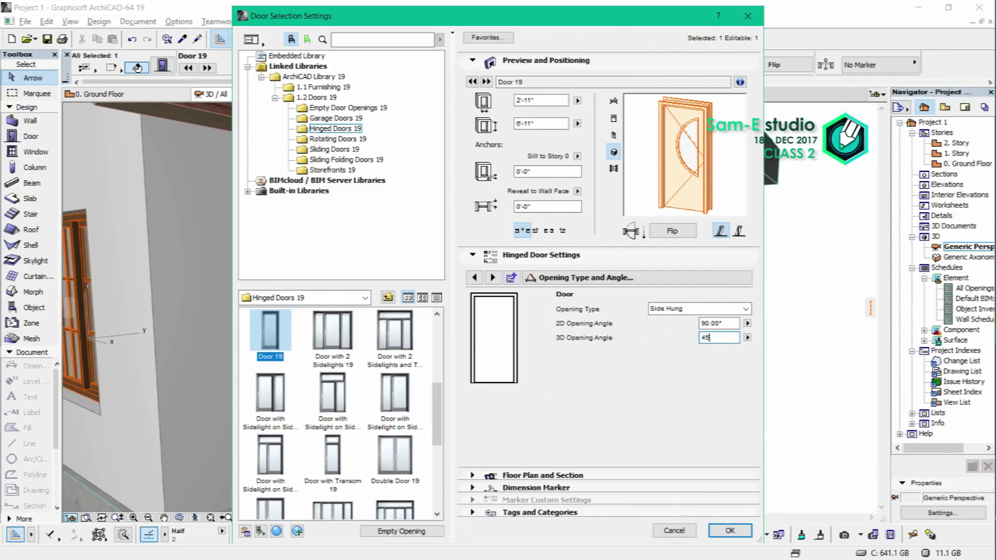
pyautogui.write('45')
pyautogui.click(669, 367)
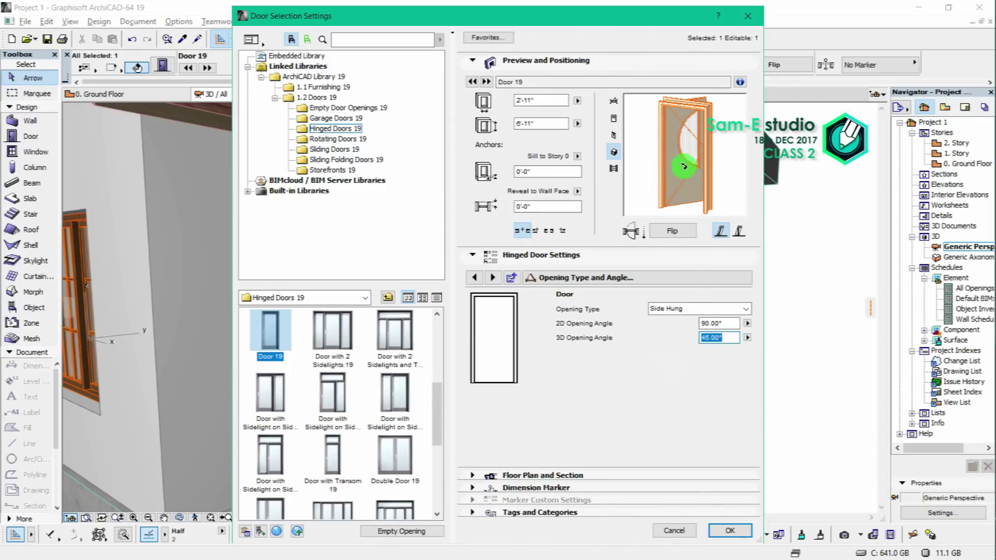
pyautogui.click(729, 530)
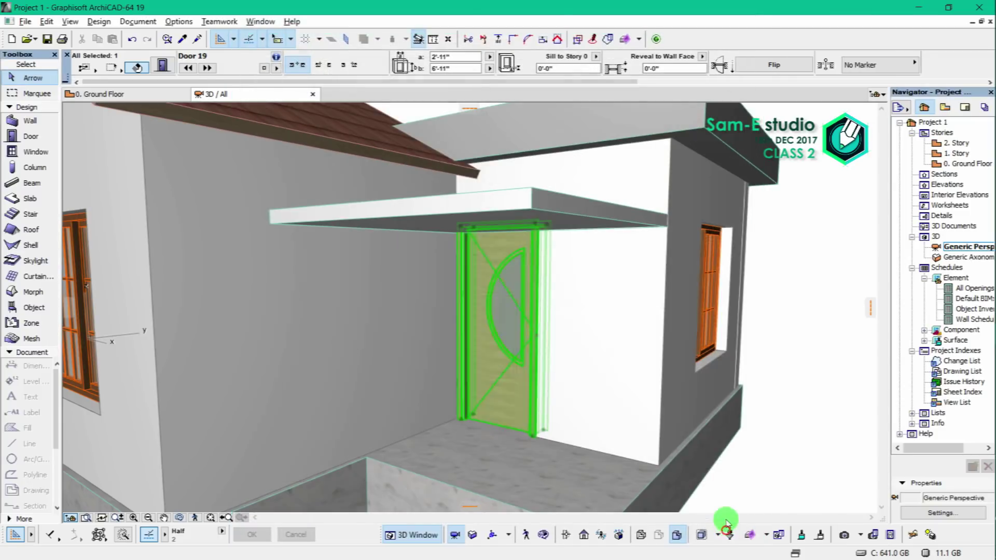
# Inspect the opened entrance door, try a 3D opening angle of 20°, and set it back to 45°.
pyautogui.scroll(10, 465, 338)
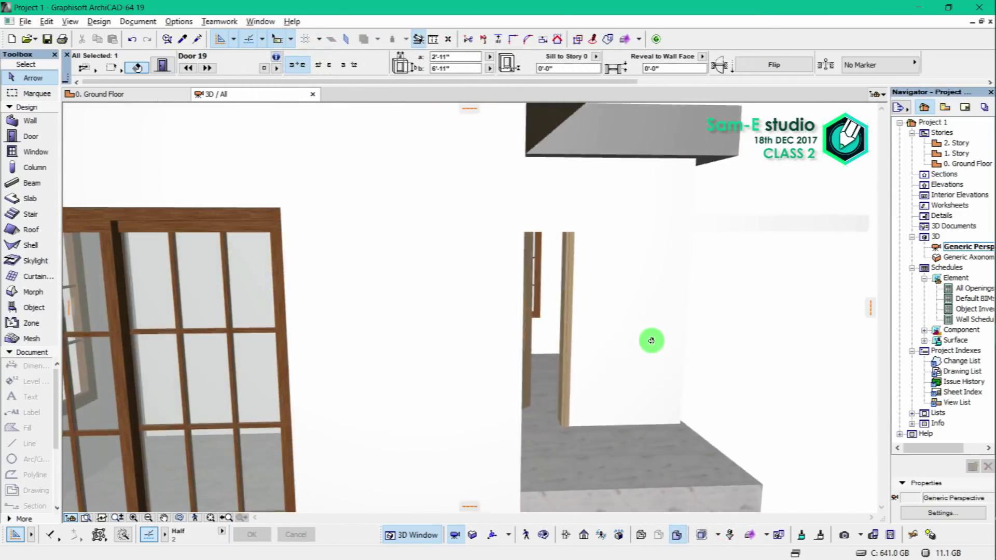
pyautogui.scroll(-5, 652, 341)
pyautogui.scroll(6, 631, 414)
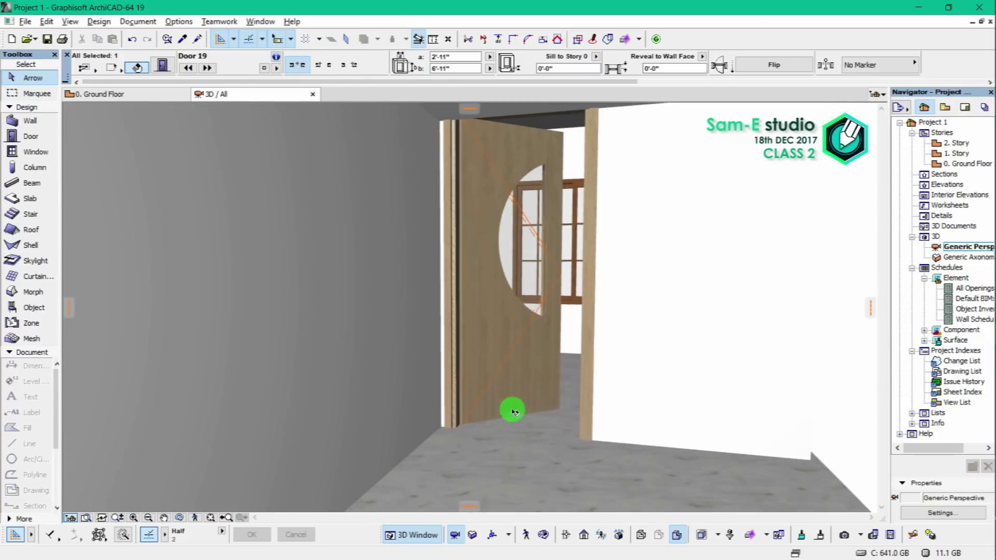
pyautogui.scroll(-2, 572, 393)
pyautogui.click(530, 341)
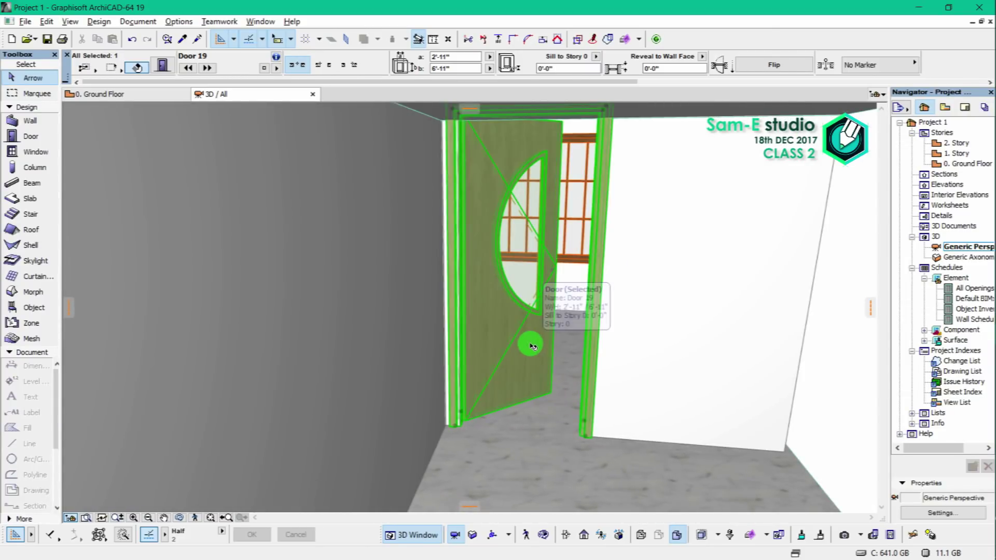
pyautogui.doubleClick(530, 347)
pyautogui.doubleClick(711, 338)
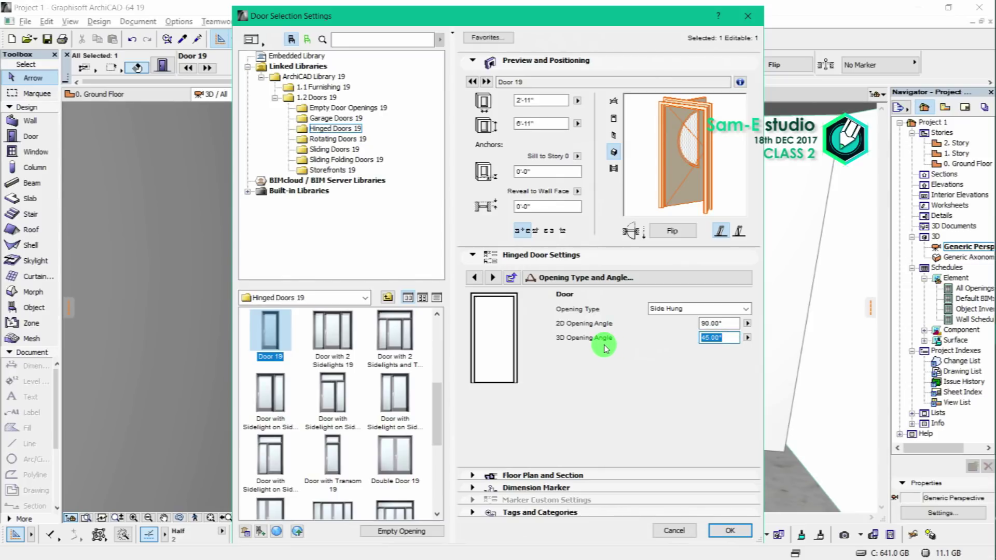
pyautogui.write('20')
pyautogui.press('Return')
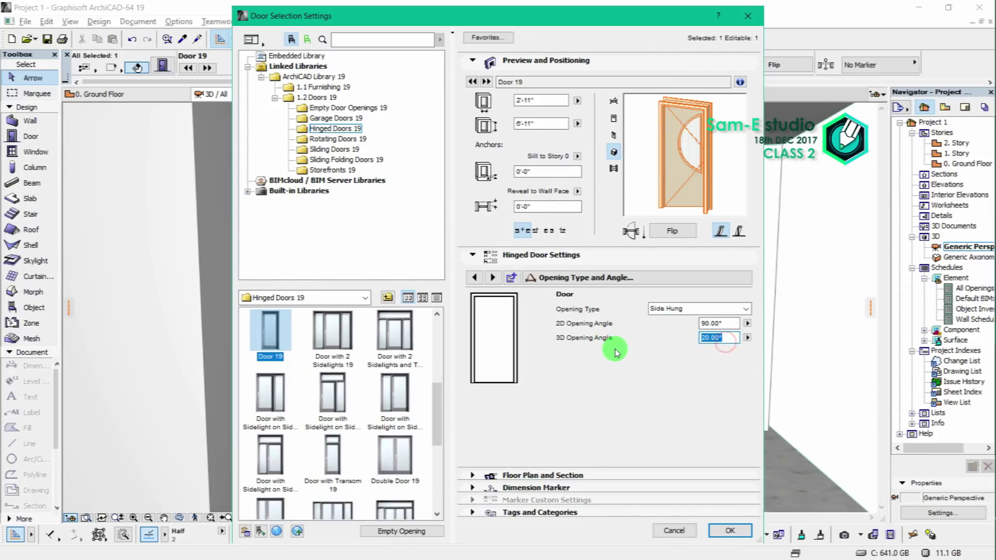
pyautogui.write('45')
pyautogui.press('Return')
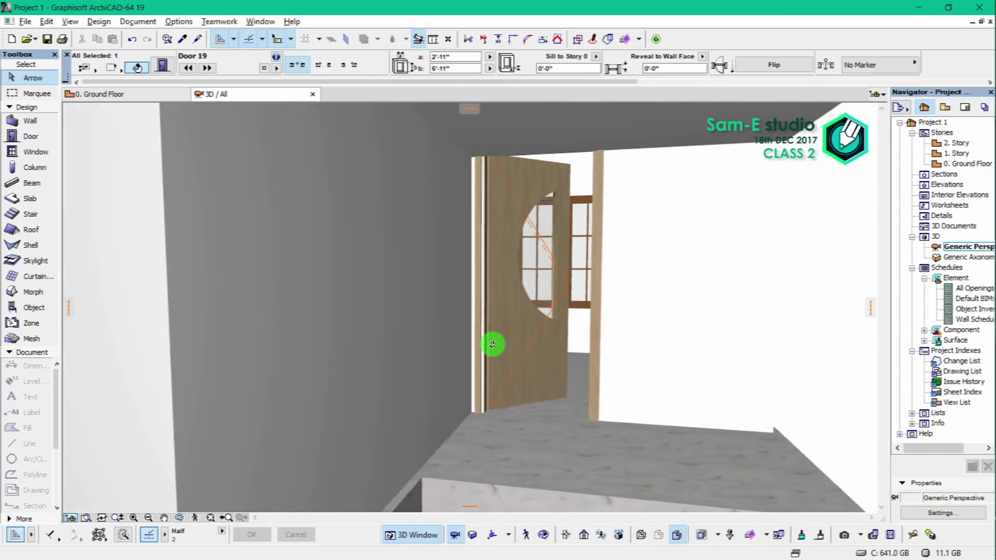
# Resize the selected entrance door to 3'-0" wide and 7'-0" high.
pyautogui.scroll(-5, 493, 344)
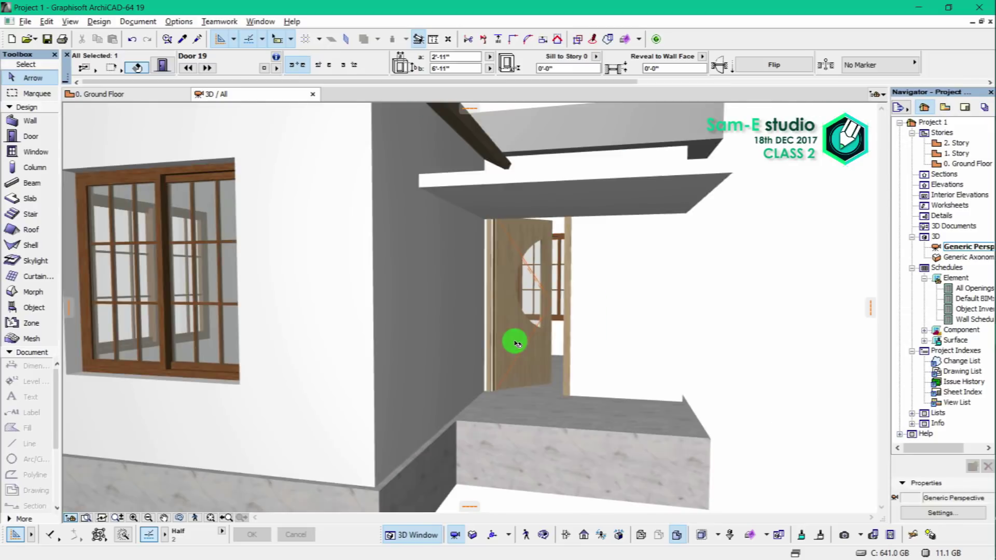
pyautogui.scroll(-5, 516, 344)
pyautogui.keyDown('shift'); pyautogui.moveTo(403, 349); pyautogui.dragTo(574, 263, button='middle'); pyautogui.keyUp('shift')
pyautogui.scroll(5, 580, 274)
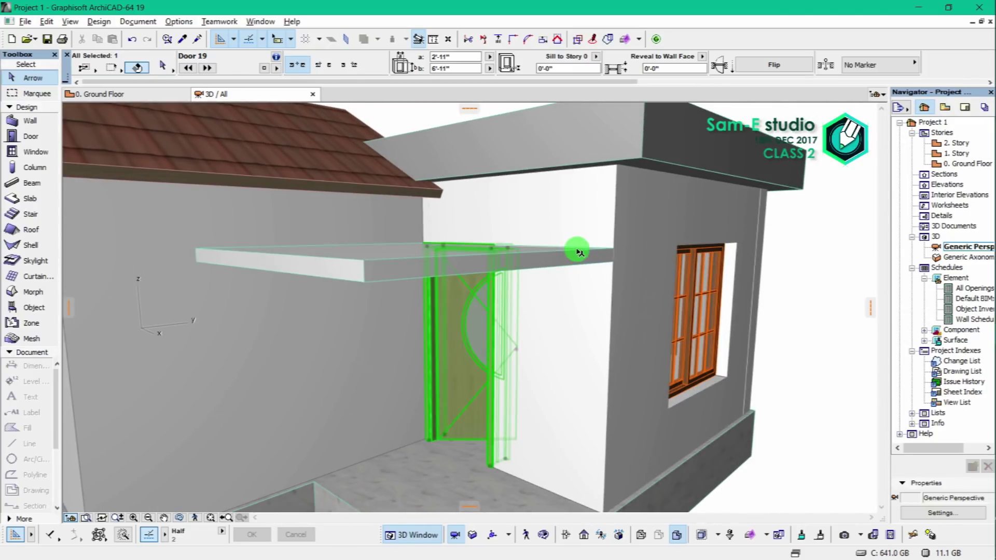
pyautogui.scroll(5, 579, 247)
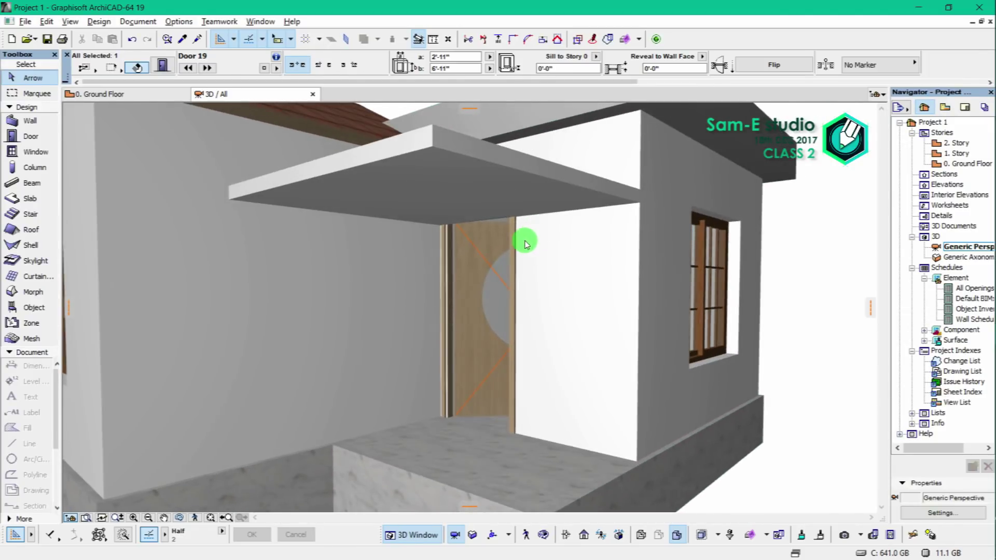
pyautogui.click(460, 69)
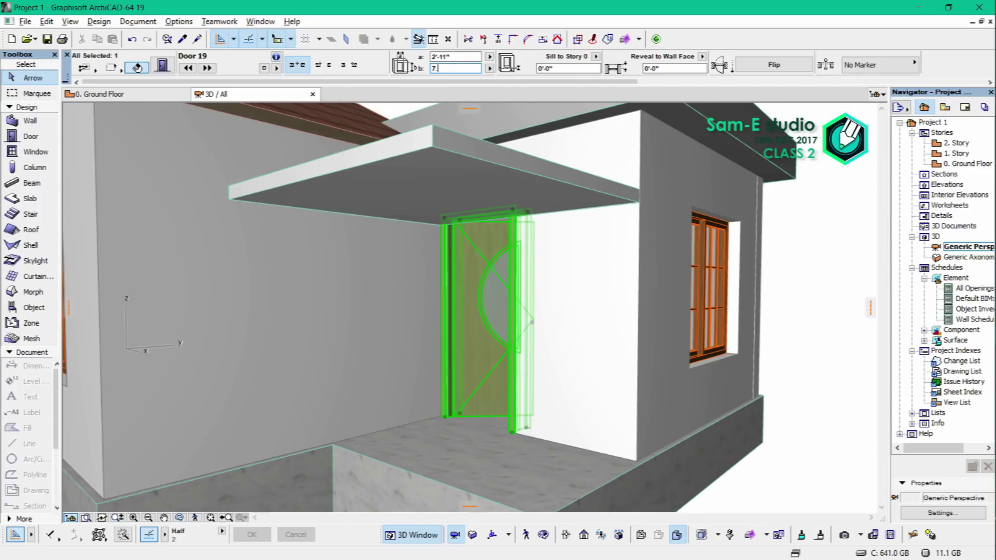
pyautogui.press('Return')
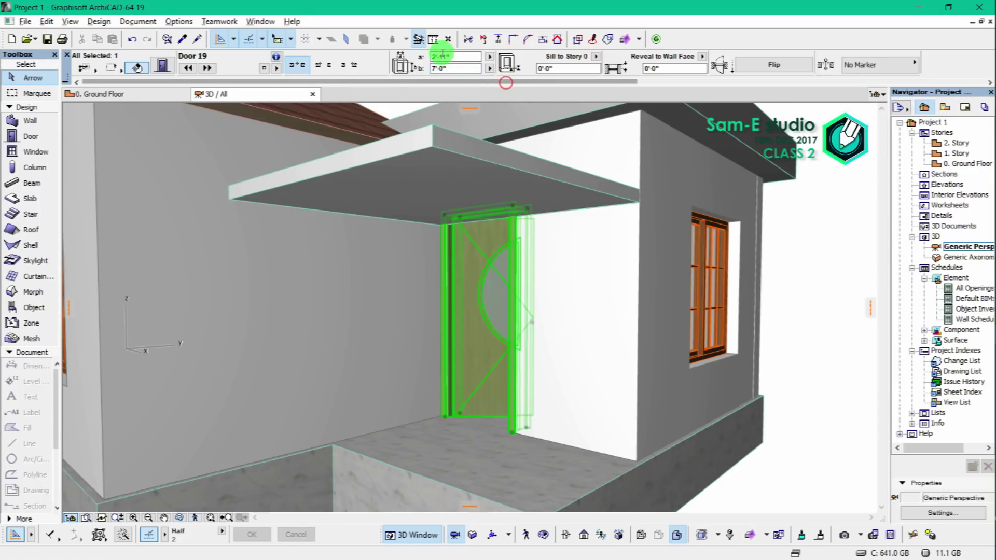
pyautogui.click(457, 57)
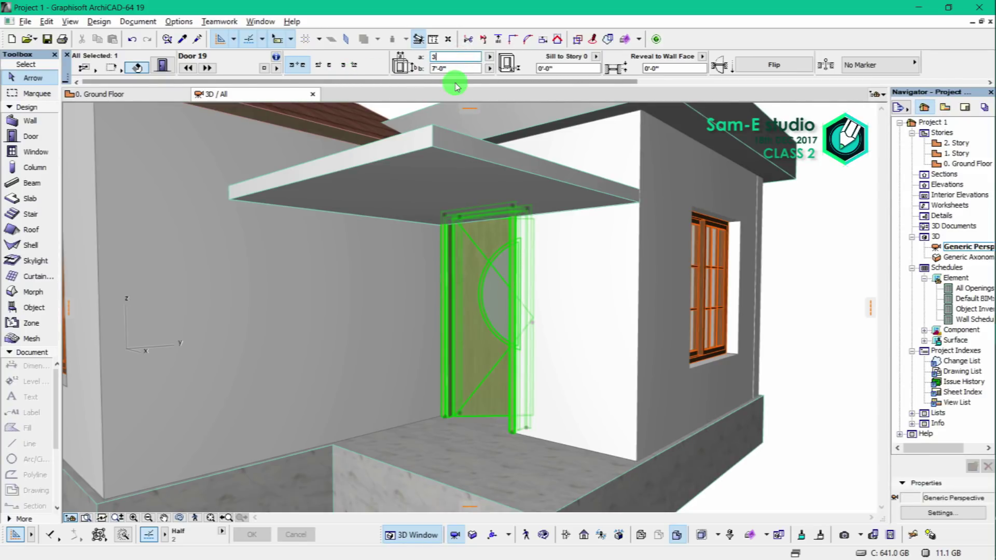
pyautogui.press('Return')
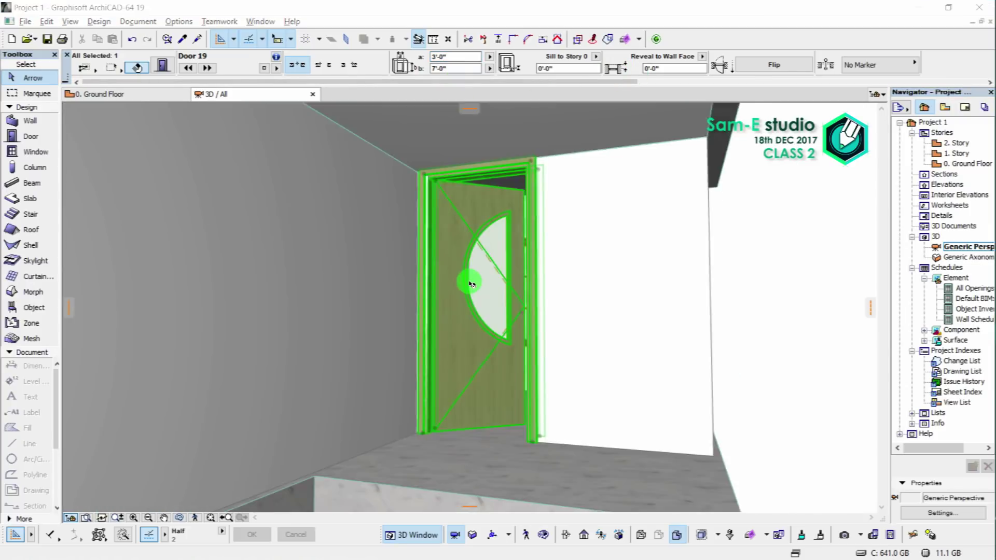
# Override the model view options for the entrance door's 3D projections and turn off its opening line.
pyautogui.doubleClick(475, 286)
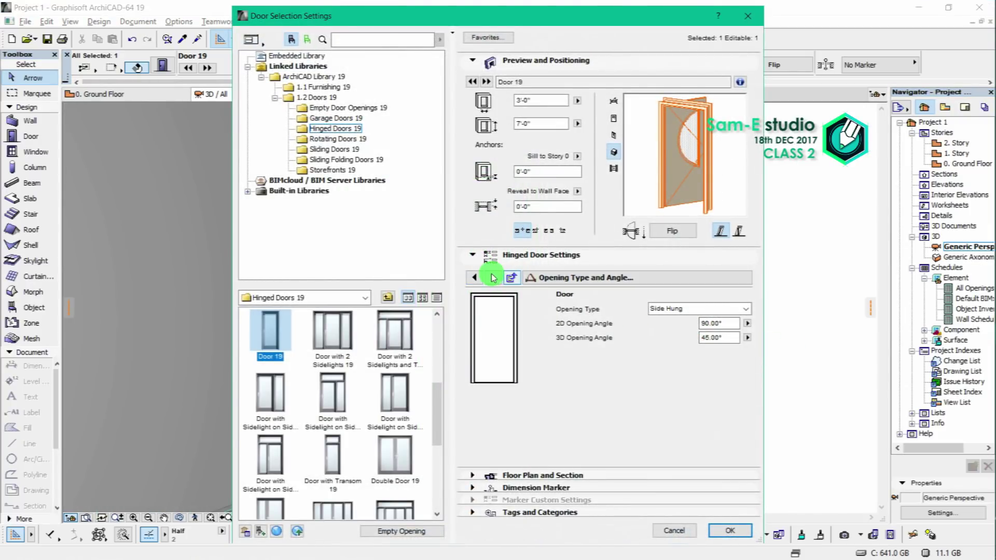
pyautogui.click(492, 277)
pyautogui.click(486, 314)
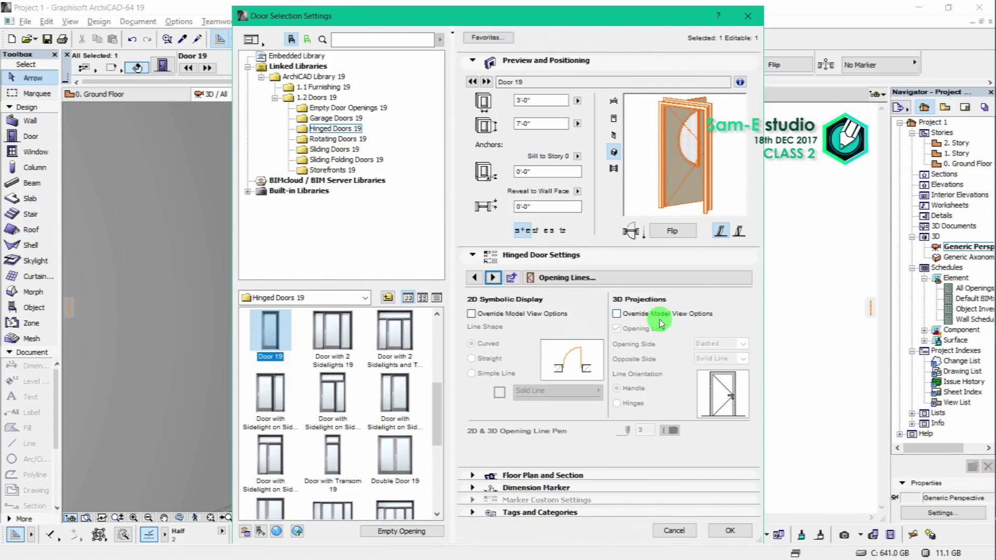
pyautogui.click(616, 315)
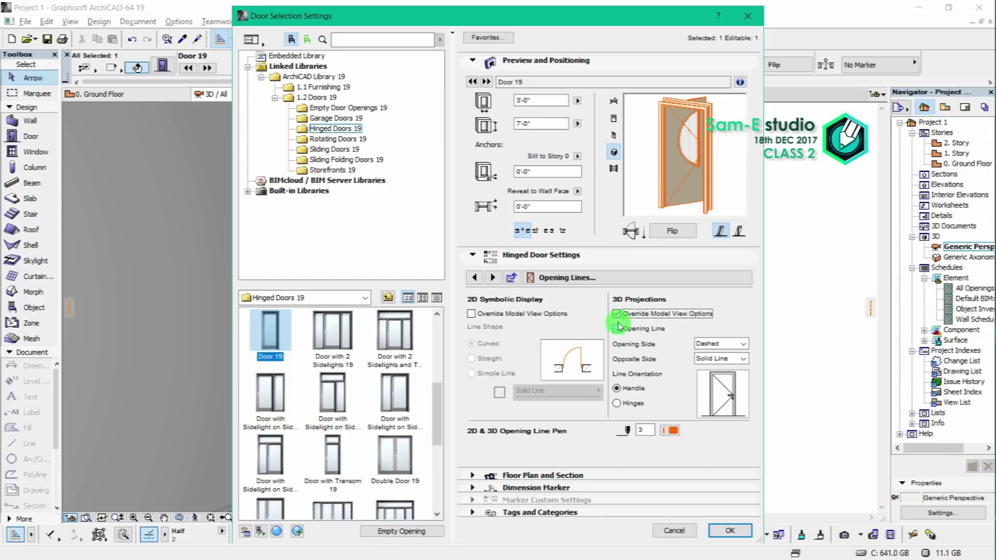
pyautogui.click(616, 314)
pyautogui.click(617, 330)
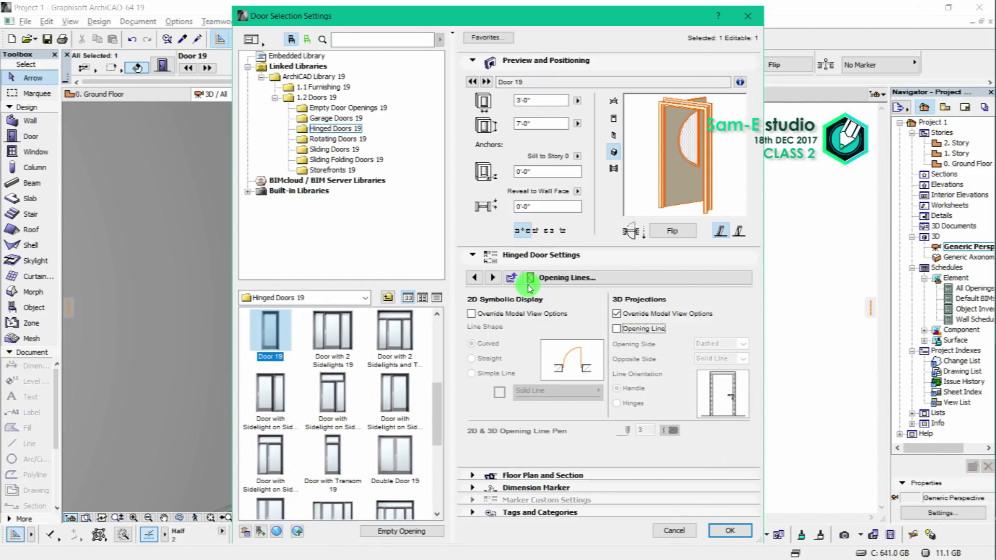
# Make the door's frame and leaf surfaces uniform in Wood - Walnut Vertical, keeping Glass - Clear Fast for the leaf glass.
pyautogui.click(494, 278)
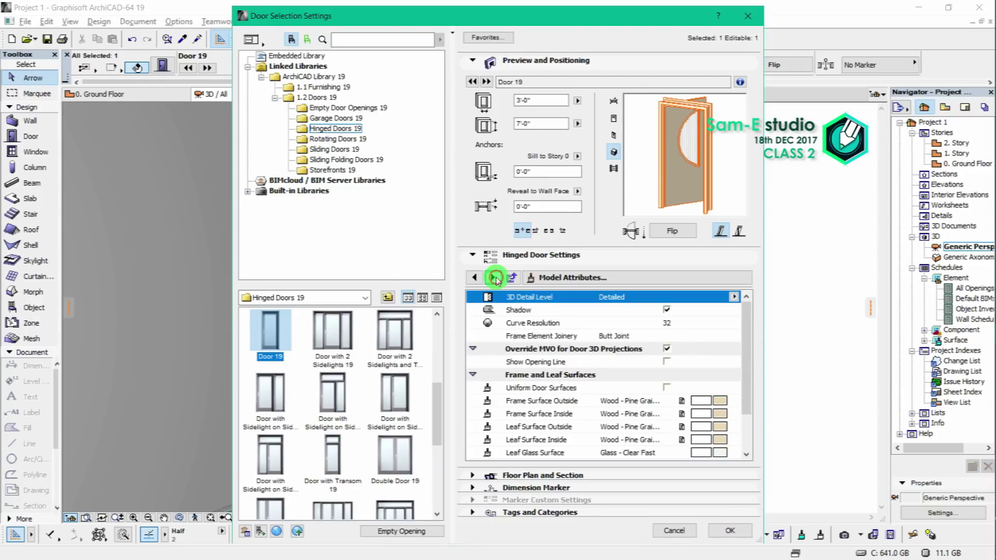
pyautogui.scroll(-2, 667, 354)
pyautogui.click(668, 351)
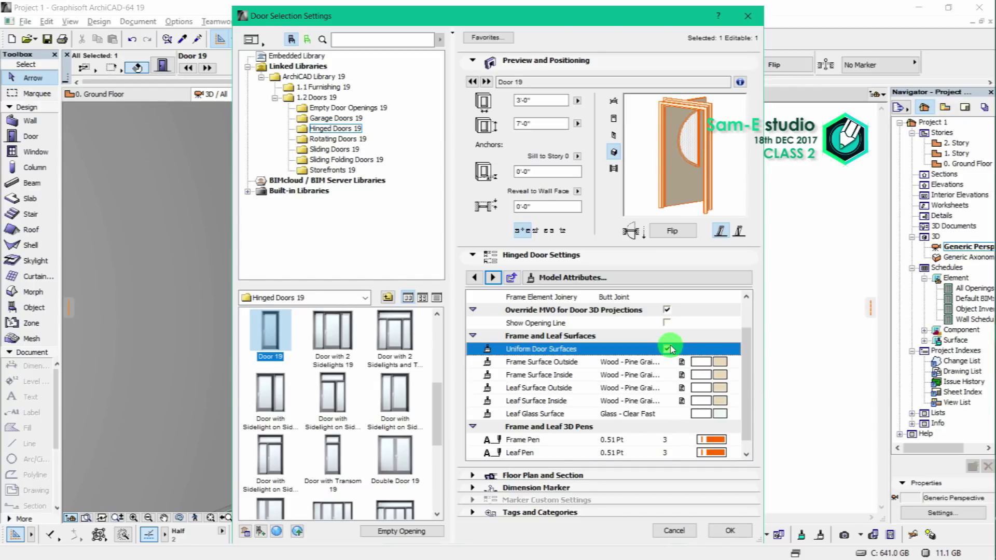
pyautogui.click(723, 362)
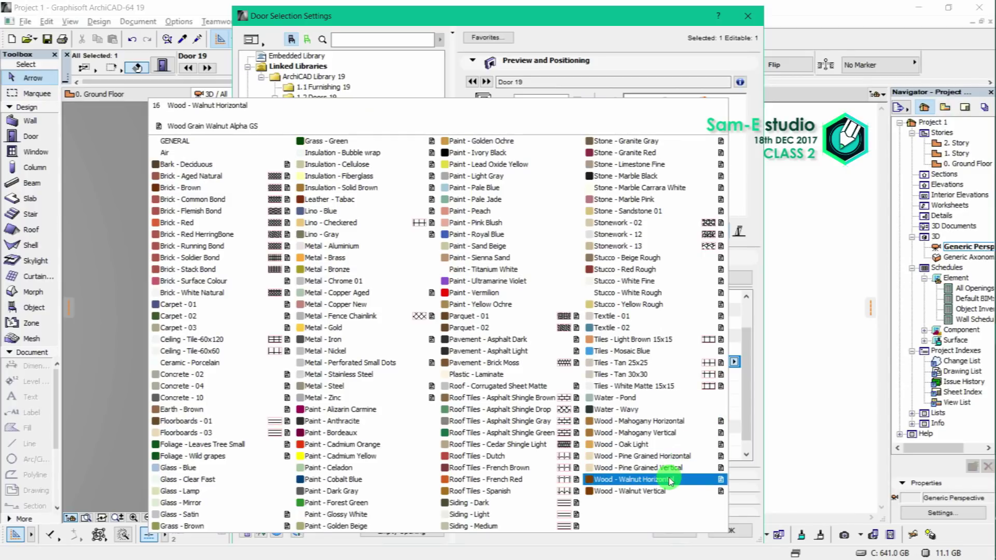
pyautogui.click(668, 491)
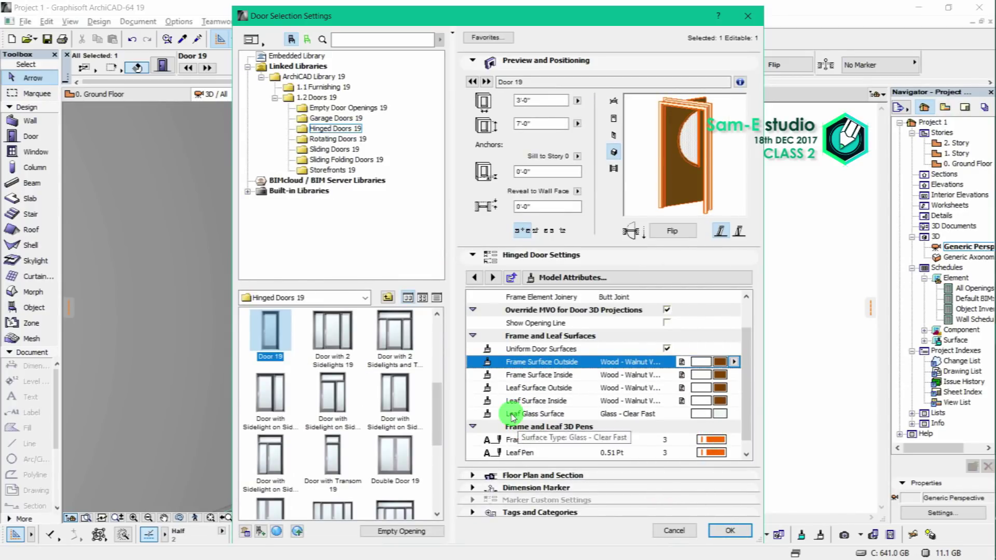
pyautogui.click(719, 415)
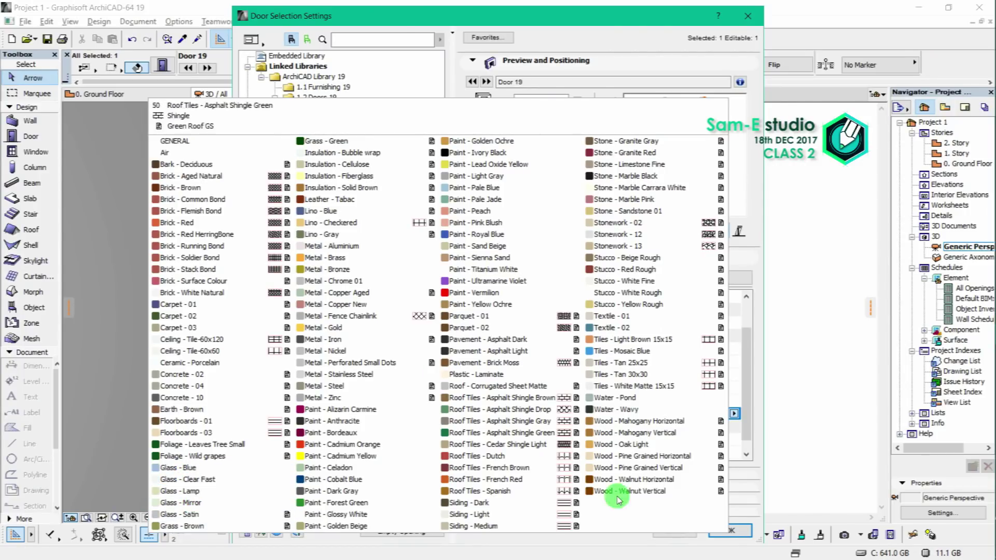
pyautogui.click(803, 424)
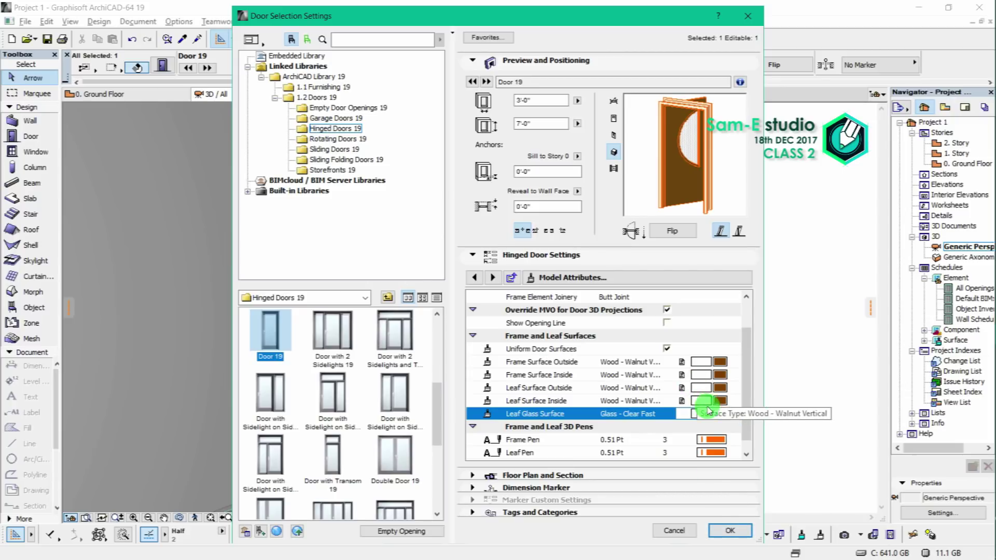
# Turn off the outside casing in the entrance door's connecting structures settings.
pyautogui.click(494, 278)
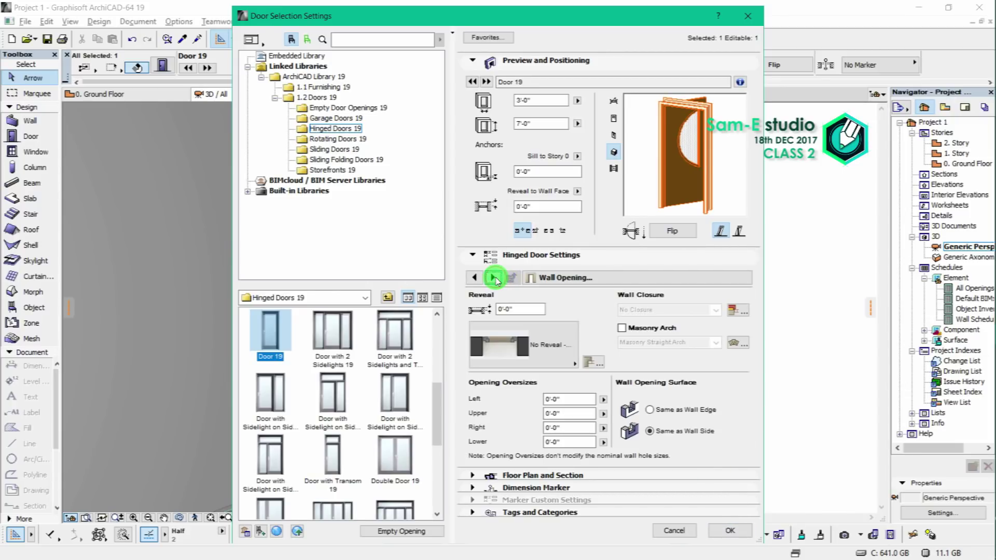
pyautogui.click(494, 278)
pyautogui.click(493, 278)
pyautogui.click(494, 278)
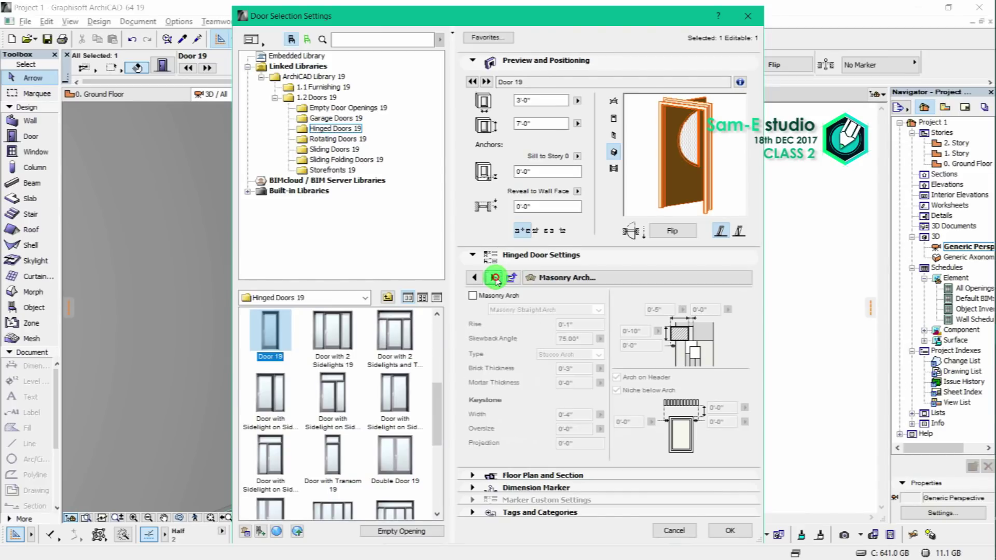
pyautogui.click(494, 278)
pyautogui.click(494, 279)
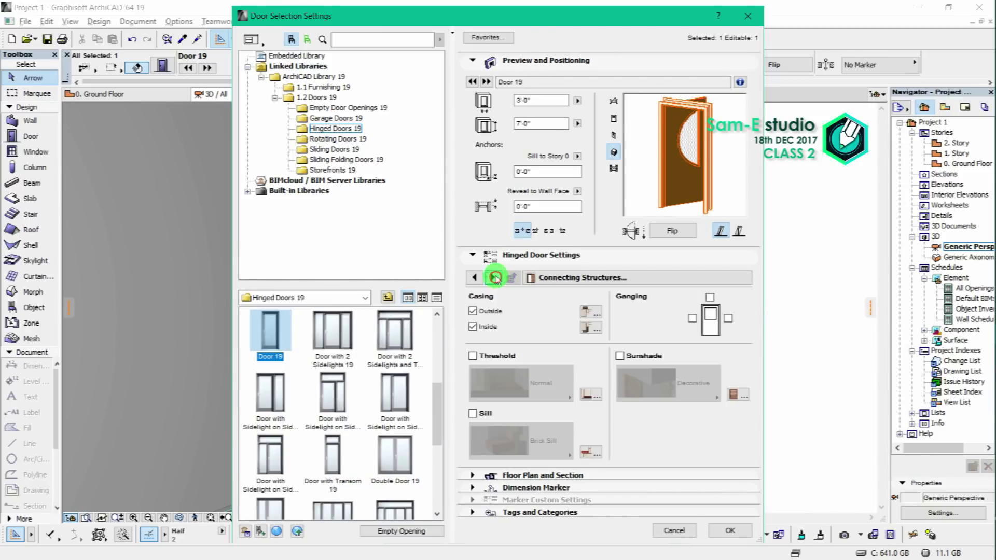
pyautogui.click(473, 311)
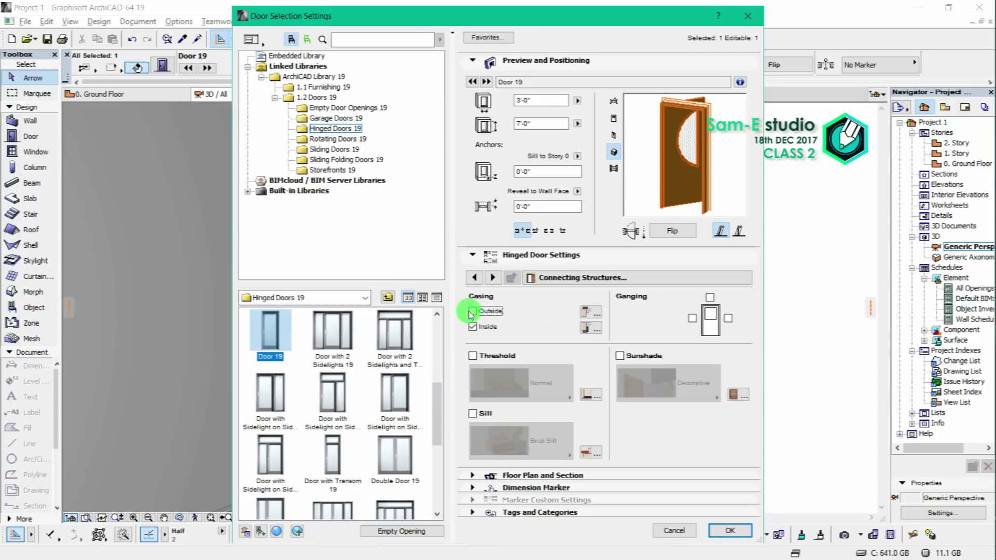
# Turn off both the outside and inside casings of the entrance door.
pyautogui.click(472, 312)
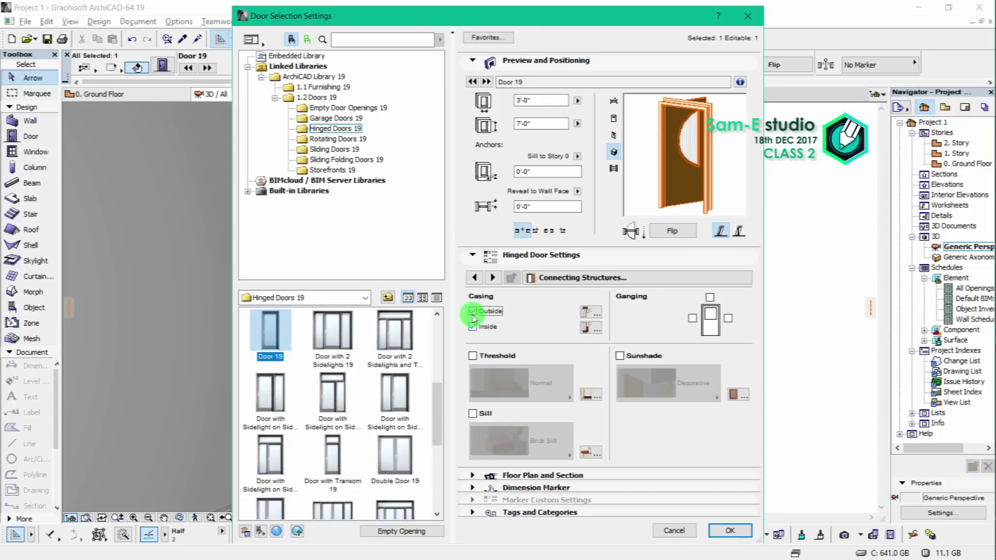
pyautogui.click(473, 311)
pyautogui.click(473, 327)
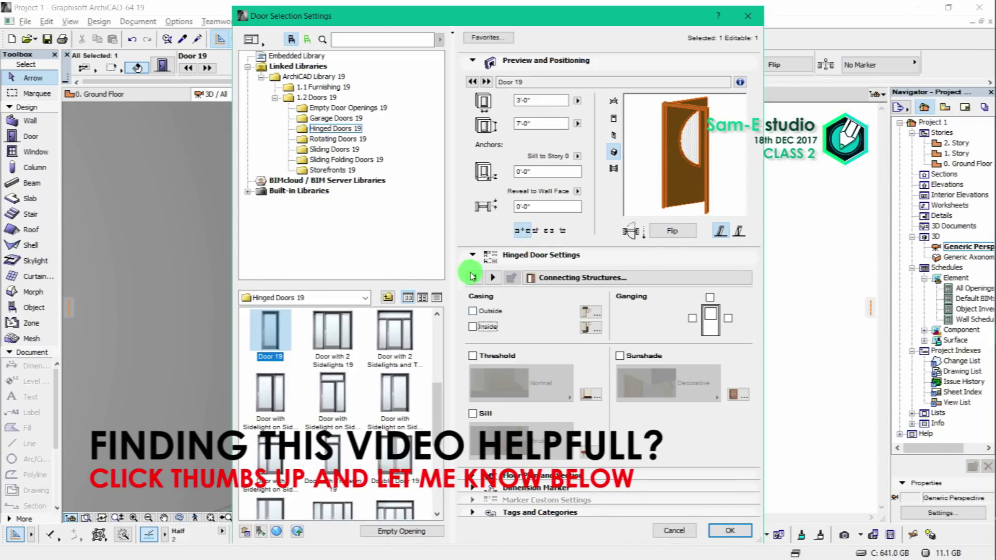
# Review the entrance door's remaining hinged door settings pages, from casing and sunshade through floor plan and section to descriptions.
pyautogui.click(495, 279)
pyautogui.click(494, 278)
pyautogui.click(494, 279)
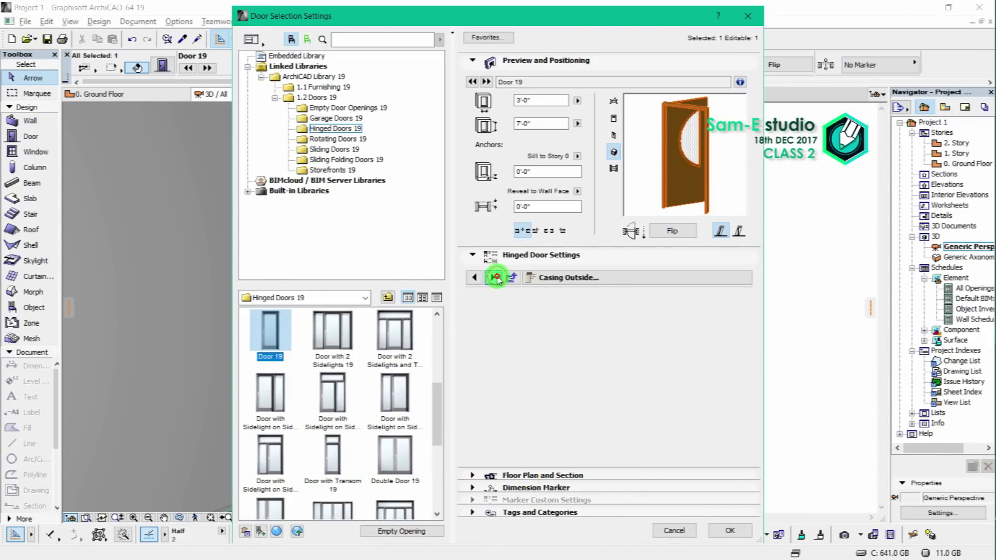
pyautogui.click(495, 279)
pyautogui.click(494, 278)
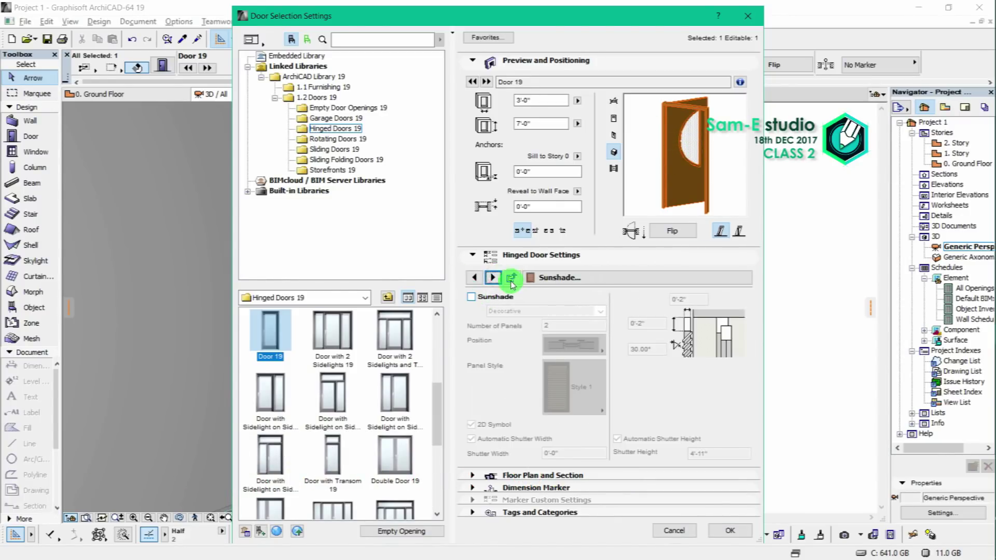
pyautogui.click(495, 279)
pyautogui.click(494, 278)
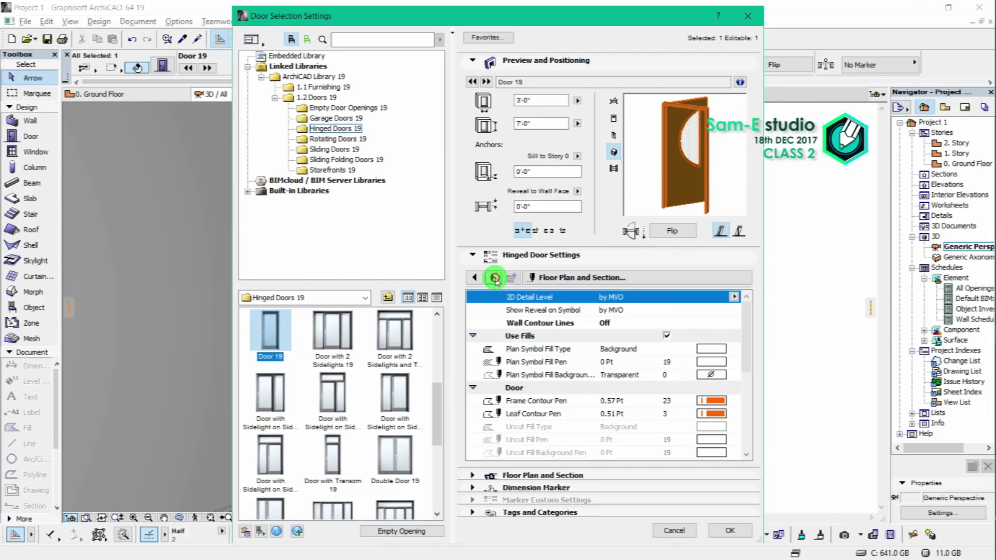
pyautogui.click(494, 278)
pyautogui.click(494, 279)
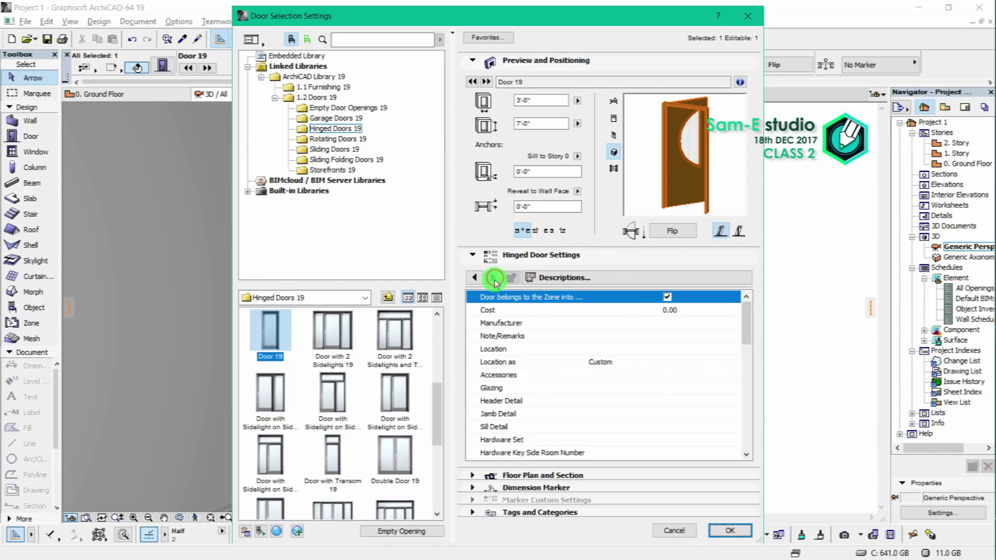
pyautogui.click(475, 279)
pyautogui.click(475, 278)
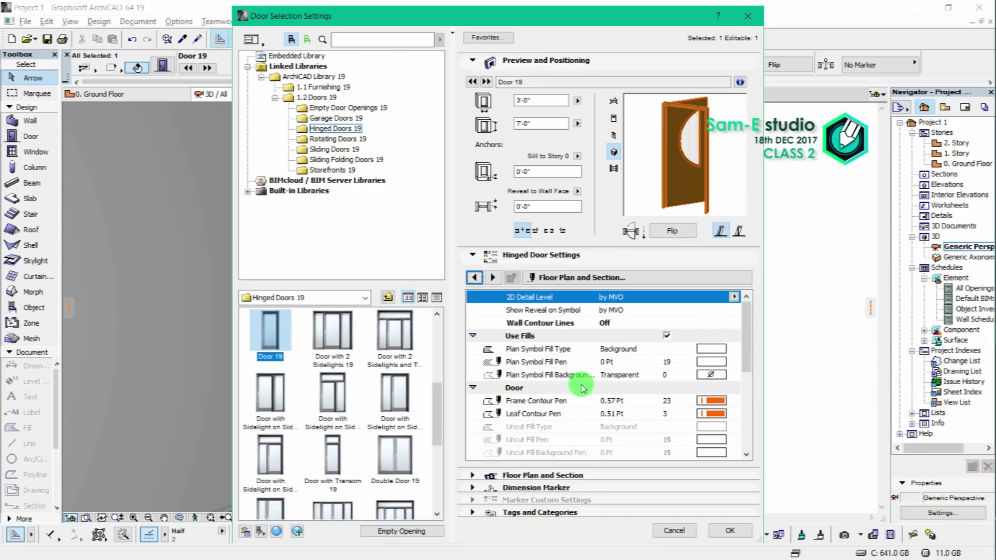
pyautogui.scroll(-3, 583, 389)
pyautogui.scroll(2, 536, 351)
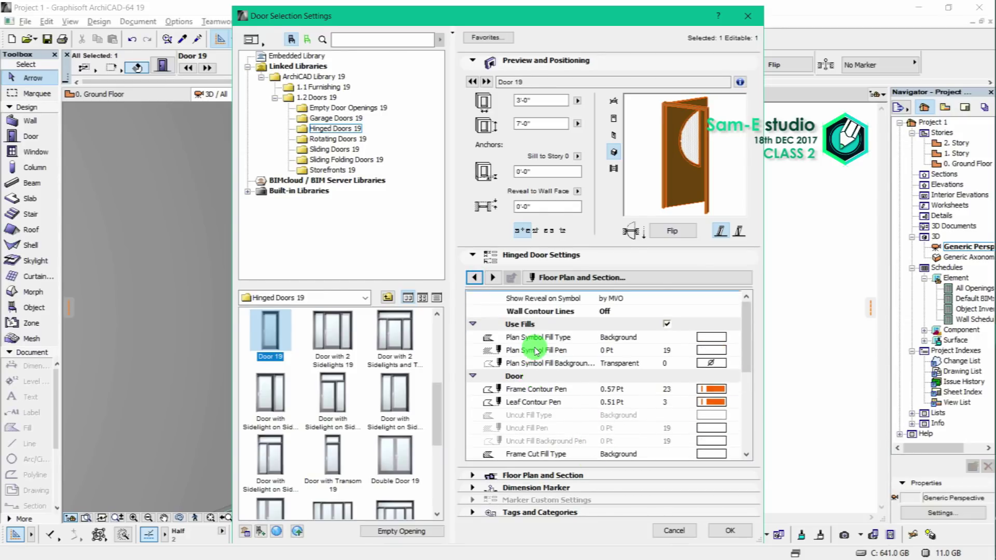
pyautogui.scroll(1, 536, 351)
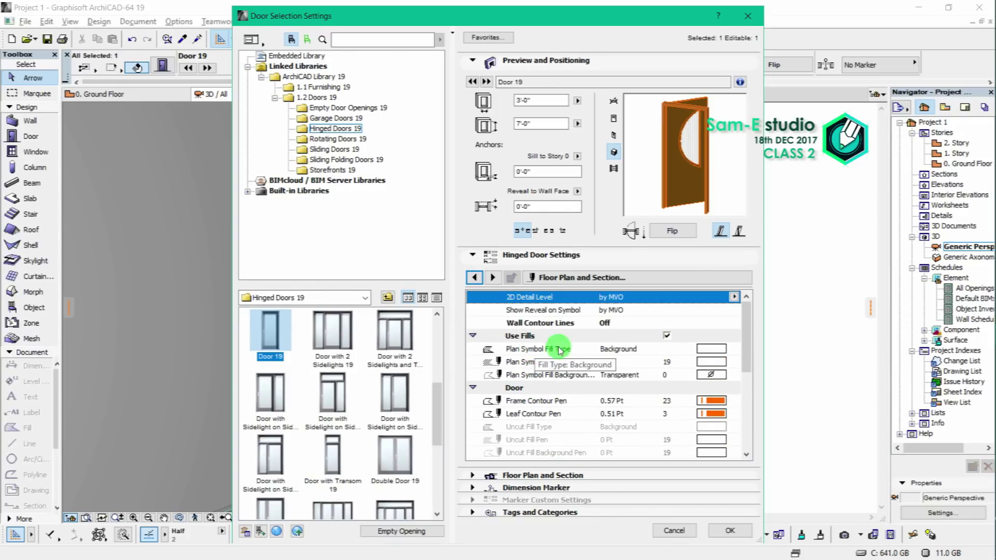
pyautogui.click(493, 278)
pyautogui.click(494, 278)
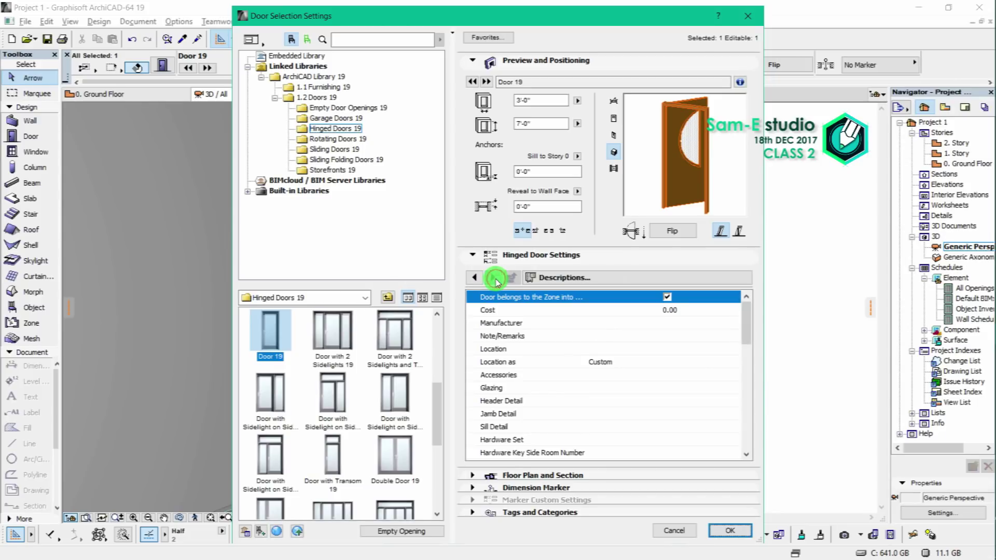
# Apply the door settings and inspect the entrance door at the porch in 3D.
pyautogui.click(731, 530)
pyautogui.scroll(-3, 567, 357)
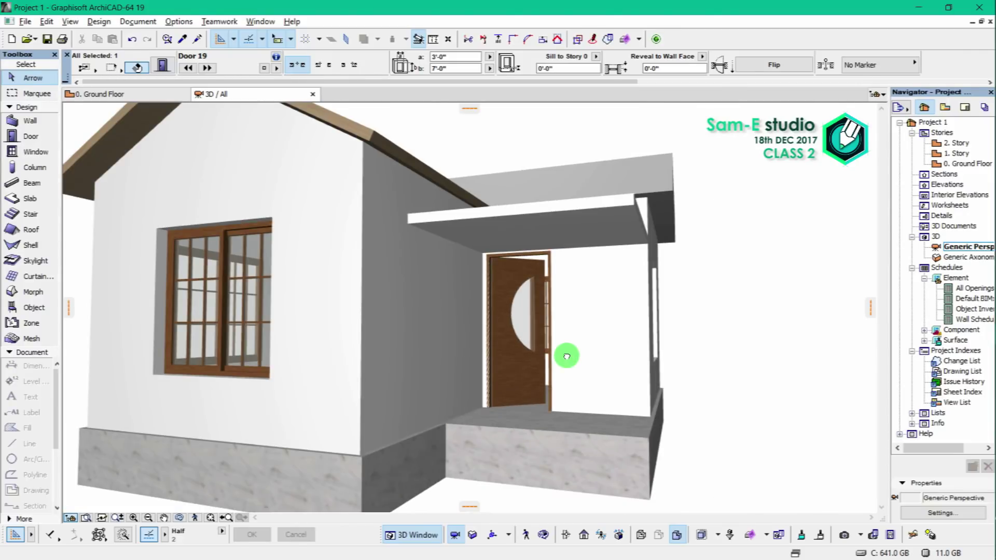
pyautogui.keyDown('shift'); pyautogui.moveTo(566, 356); pyautogui.dragTo(498, 425, button='middle'); pyautogui.keyUp('shift')
pyautogui.scroll(5, 520, 325)
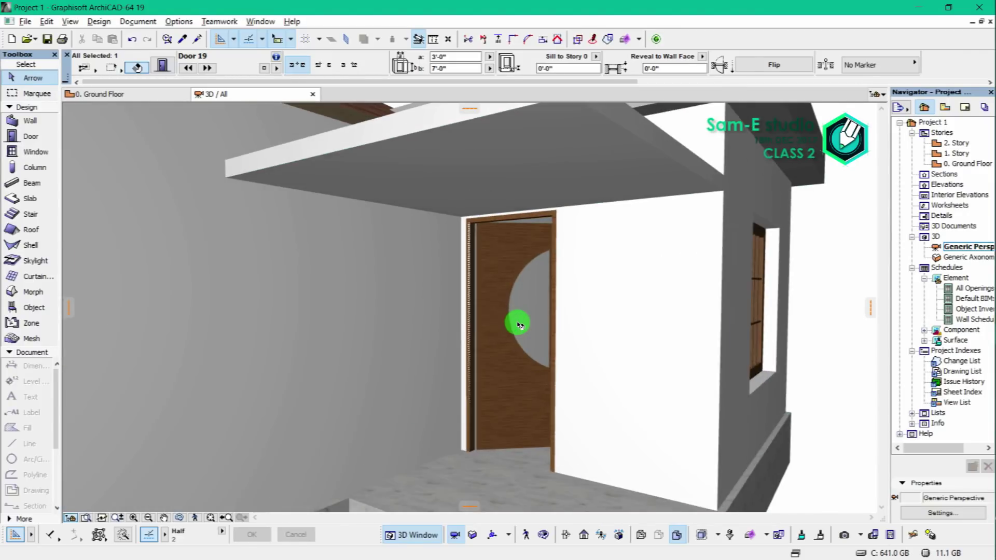
pyautogui.scroll(-2, 520, 325)
pyautogui.keyDown('shift'); pyautogui.moveTo(543, 316); pyautogui.dragTo(661, 327, button='middle'); pyautogui.keyUp('shift')
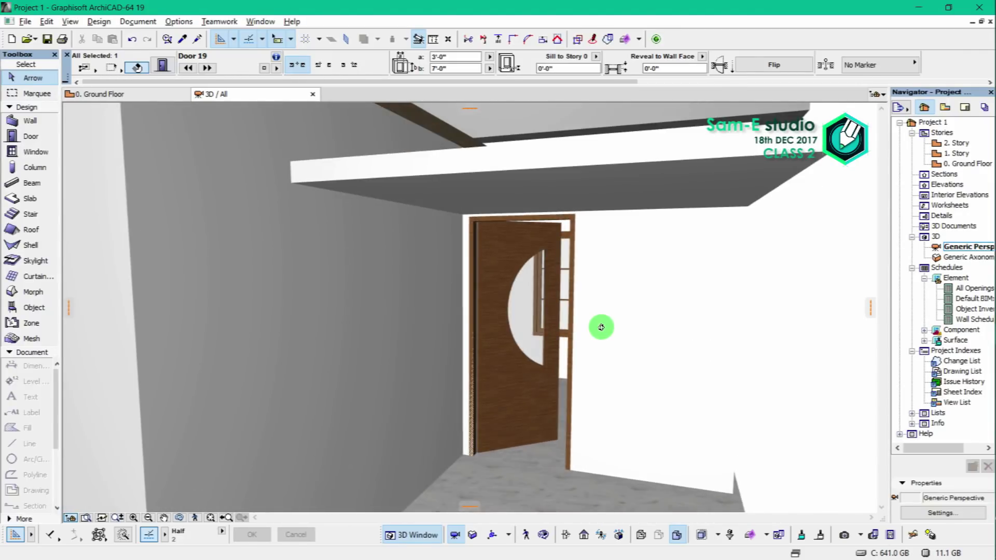
# In the ground floor plan, move the entrance door along its wall, away from the corner with the adjoining porch wall.
pyautogui.click(151, 93)
pyautogui.scroll(5, 500, 467)
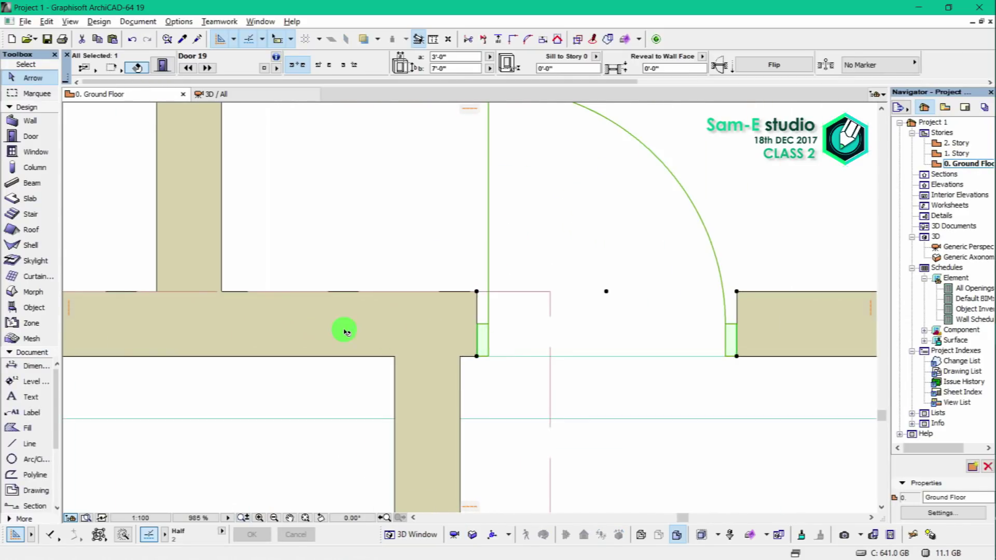
pyautogui.click(323, 324)
pyautogui.click(336, 355)
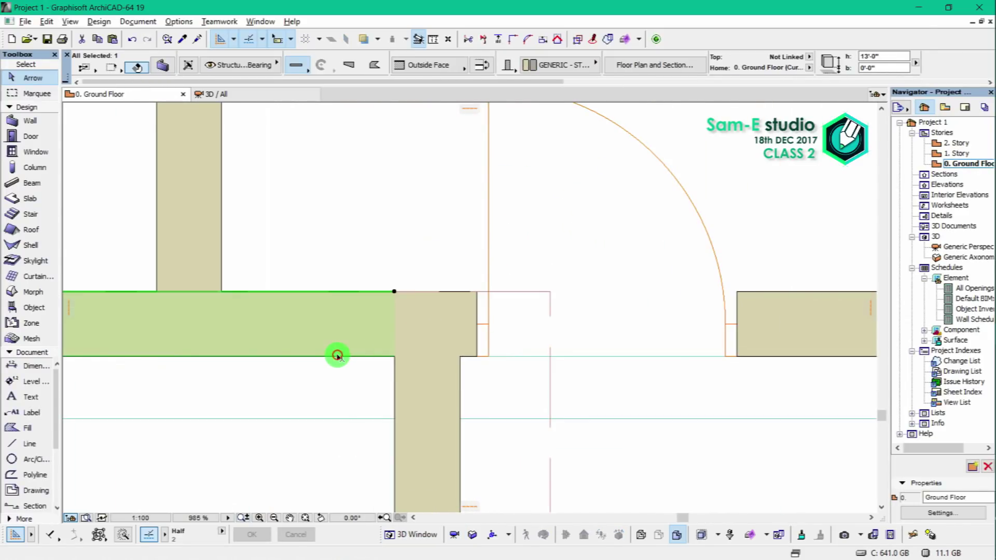
pyautogui.click(786, 356)
pyautogui.scroll(-5, 606, 343)
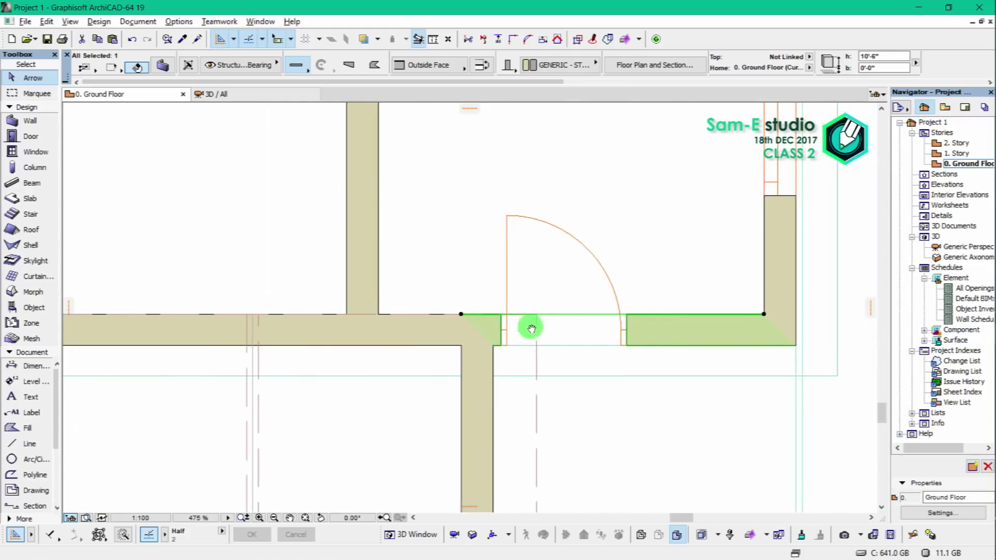
pyautogui.click(508, 218)
pyautogui.moveTo(525, 220); pyautogui.dragTo(579, 275, button='middle')
pyautogui.scroll(3, 576, 283)
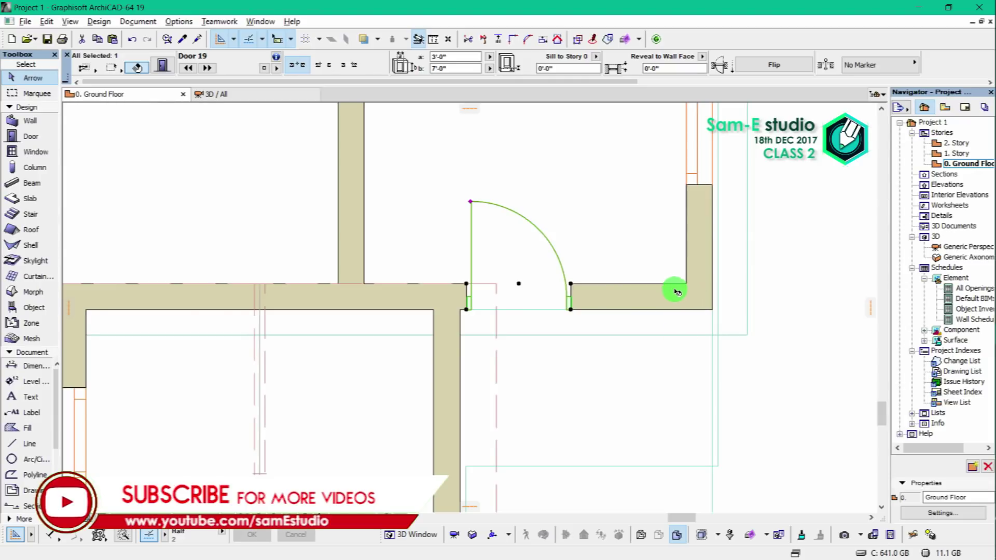
pyautogui.hotkey('ctrl', 'd')
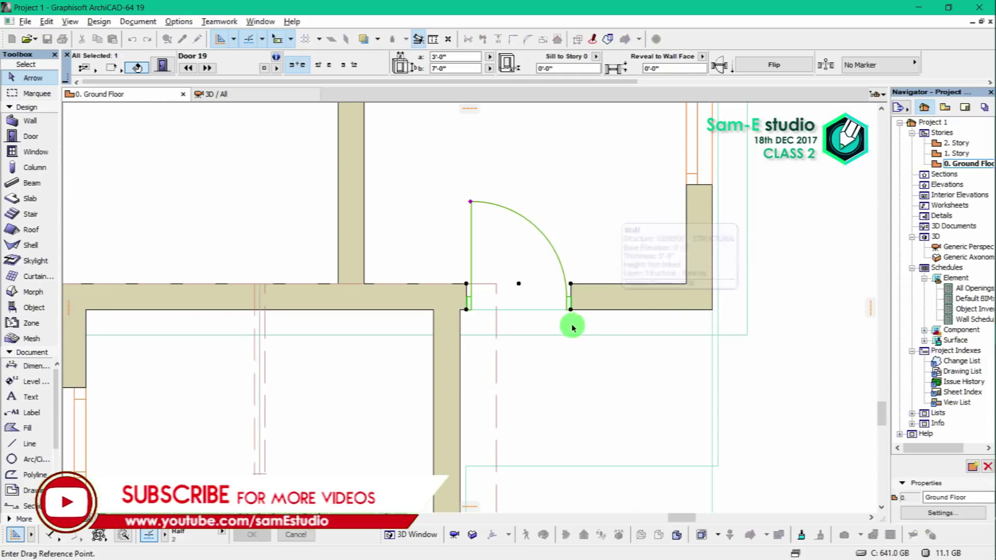
pyautogui.click(467, 310)
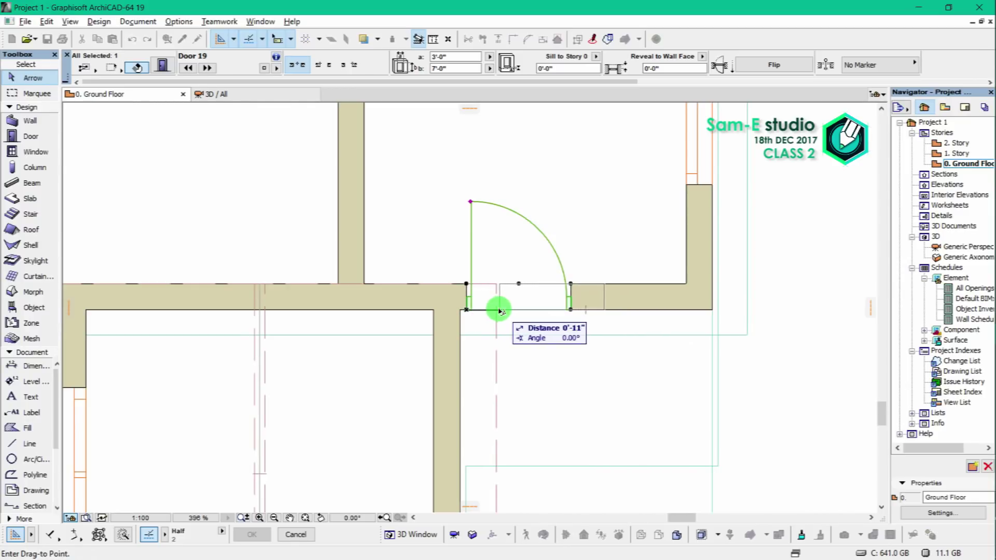
pyautogui.click(489, 309)
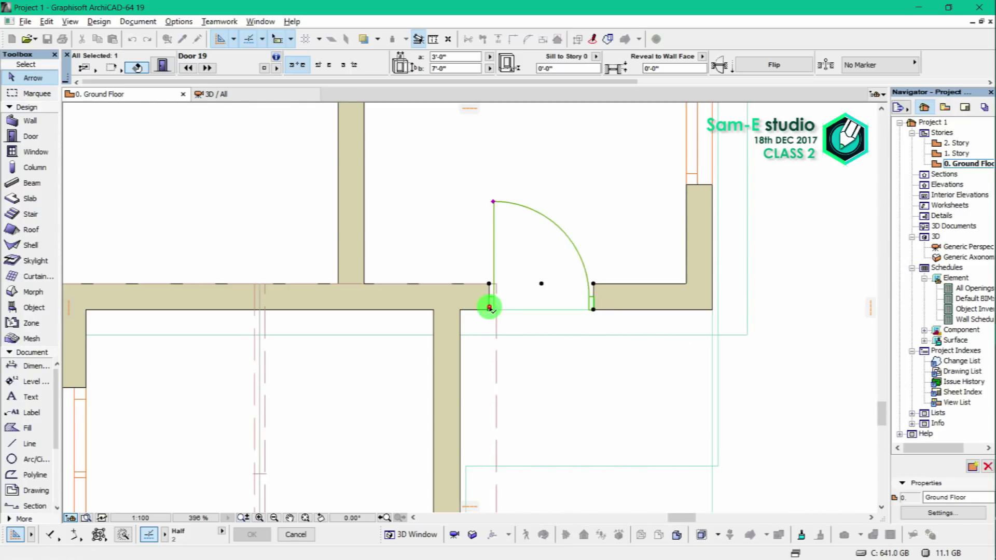
pyautogui.click(594, 285)
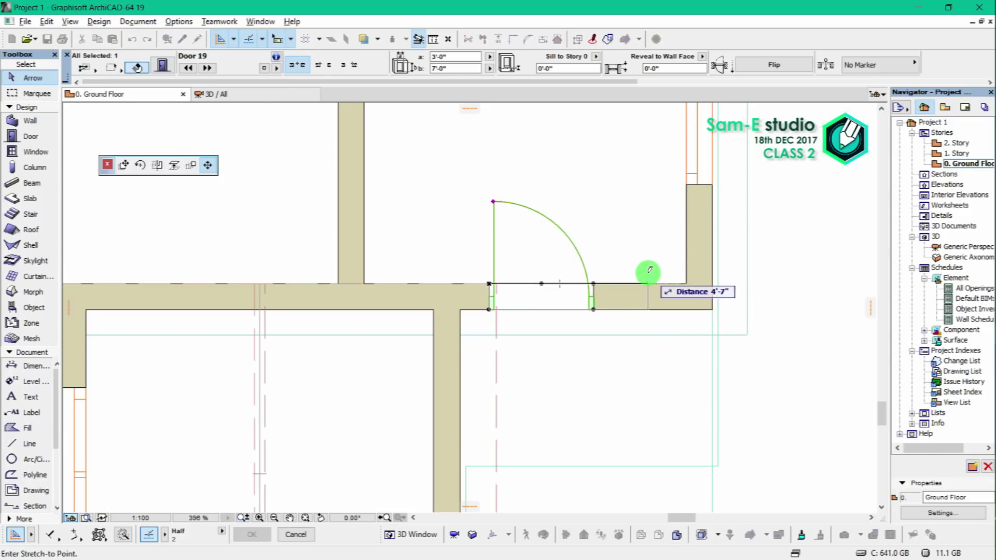
pyautogui.press('Escape')
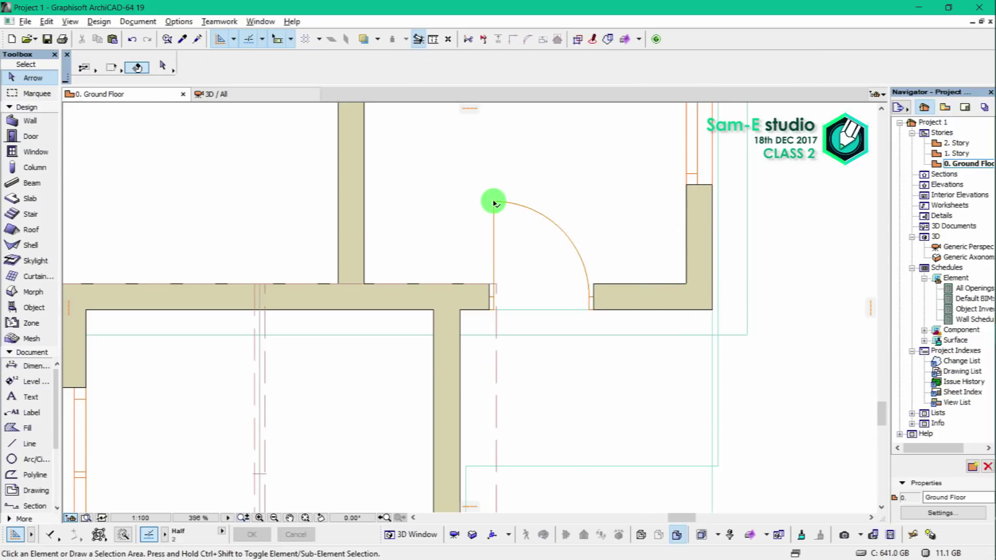
pyautogui.click(778, 192)
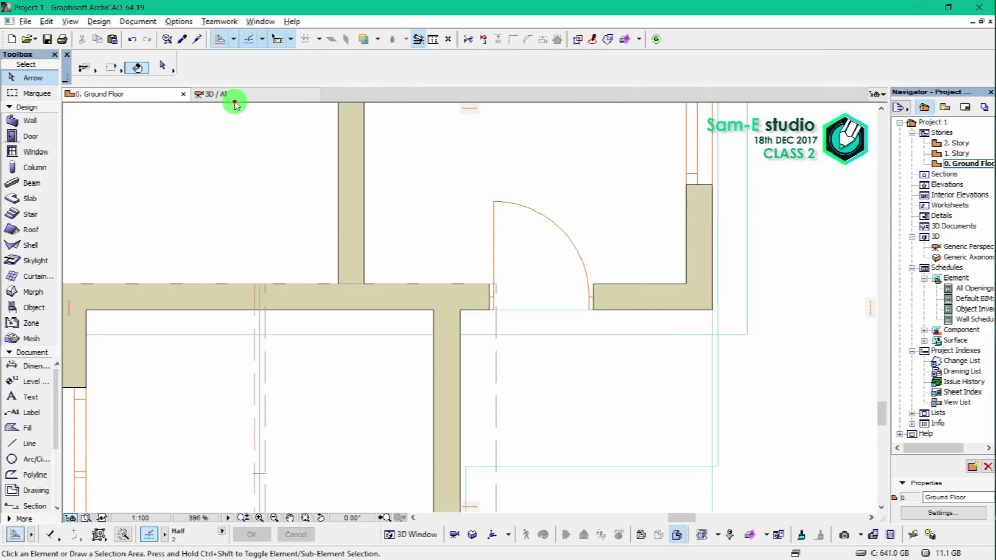
# Examine the repositioned entrance door and porch in the 3D view from several angles and distances.
pyautogui.click(233, 98)
pyautogui.scroll(-10, 596, 306)
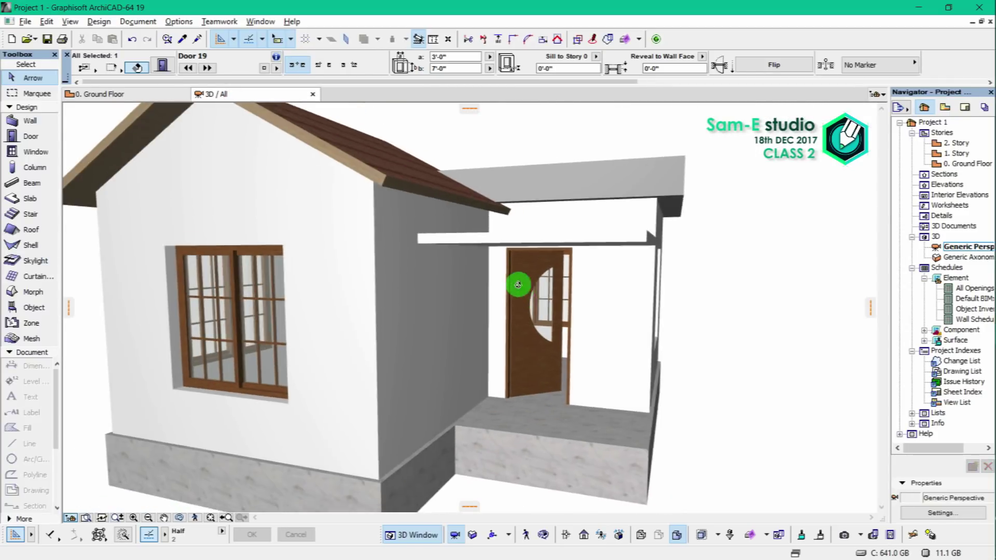
pyautogui.scroll(5, 560, 275)
pyautogui.scroll(-4, 527, 275)
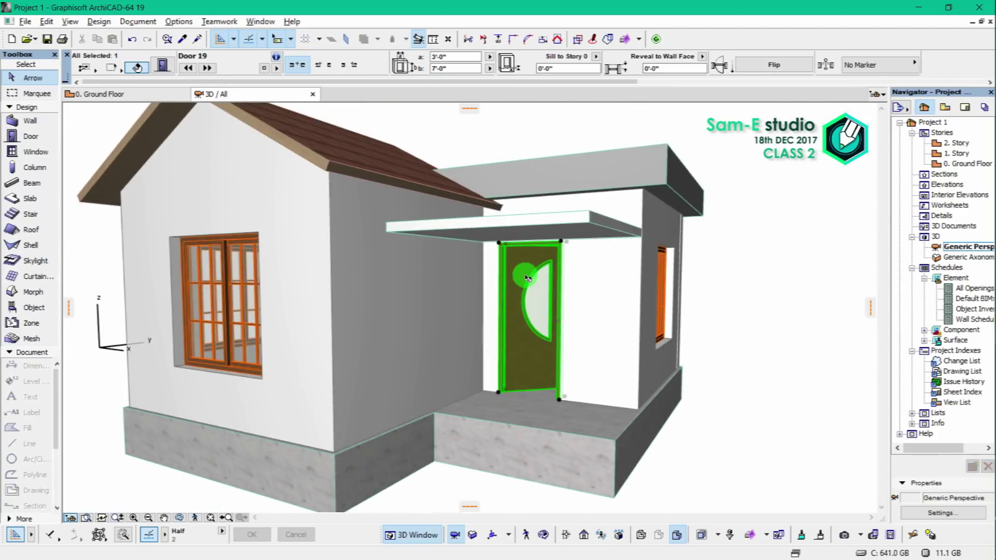
pyautogui.scroll(8, 530, 278)
pyautogui.scroll(-5, 529, 279)
pyautogui.keyDown('shift'); pyautogui.moveTo(407, 256); pyautogui.dragTo(438, 257, button='middle'); pyautogui.keyUp('shift')
pyautogui.scroll(8, 511, 265)
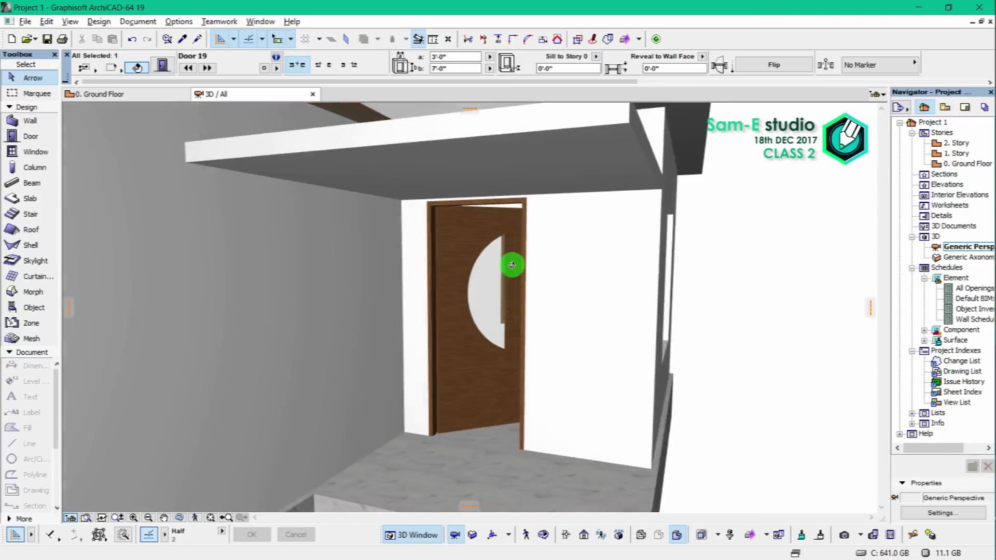
pyautogui.scroll(-5, 496, 341)
pyautogui.click(757, 258)
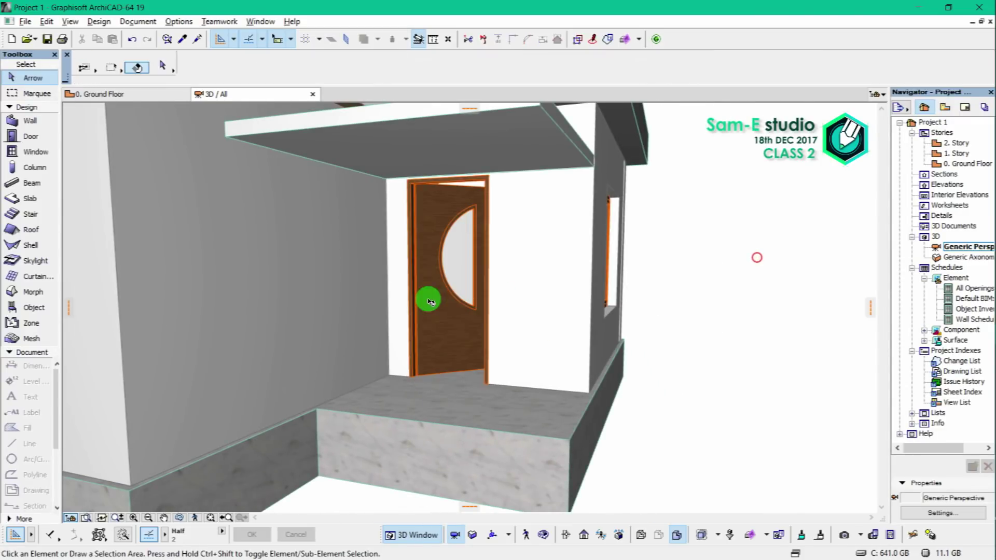